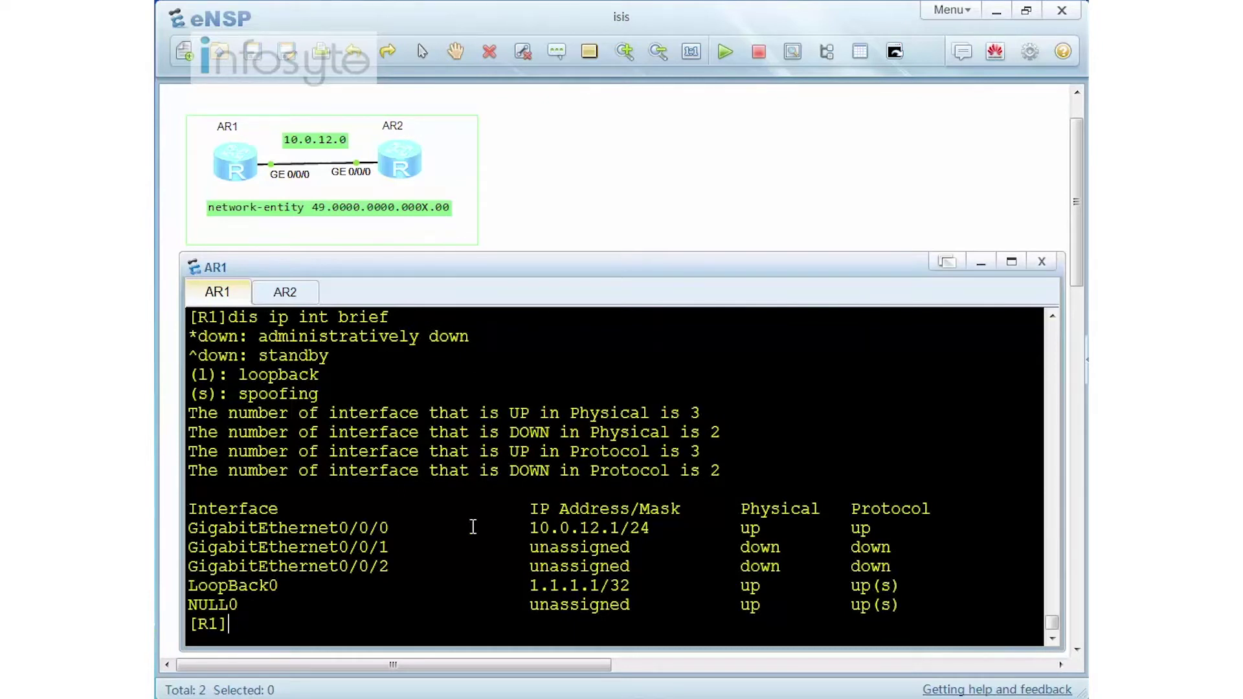
Ping 10.0.12.2 from R1 to test connectivity to the neighbouring router.
type("ping 10.0.12.2")
key("Return")
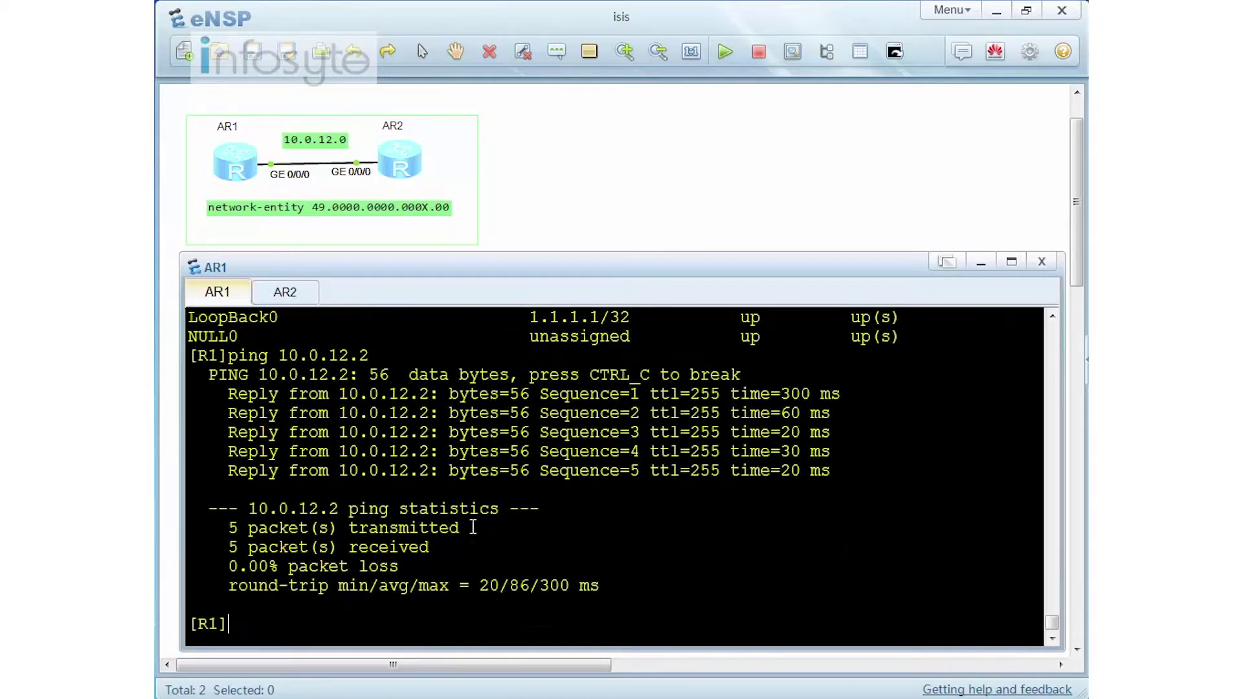
Create IS-IS process 1 on R1 with the network entity 49.0000.0000.0001.00.
type("isis 1")
key("Return")
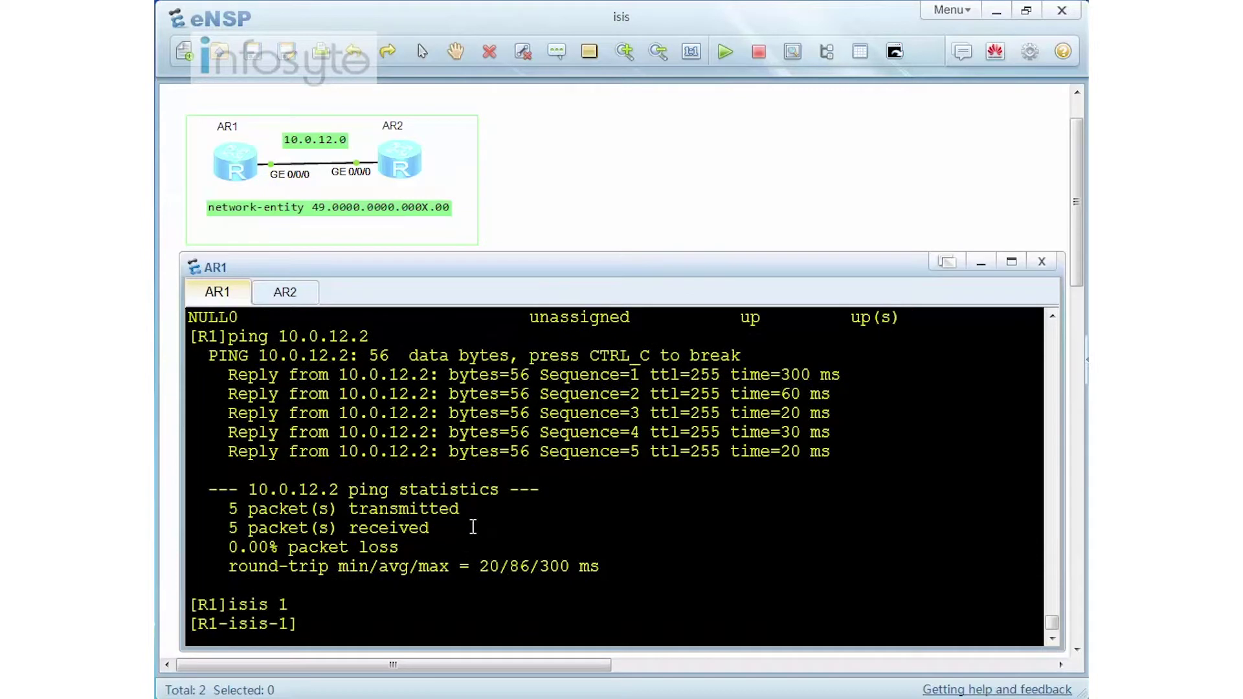
type("net")
key("Tab")
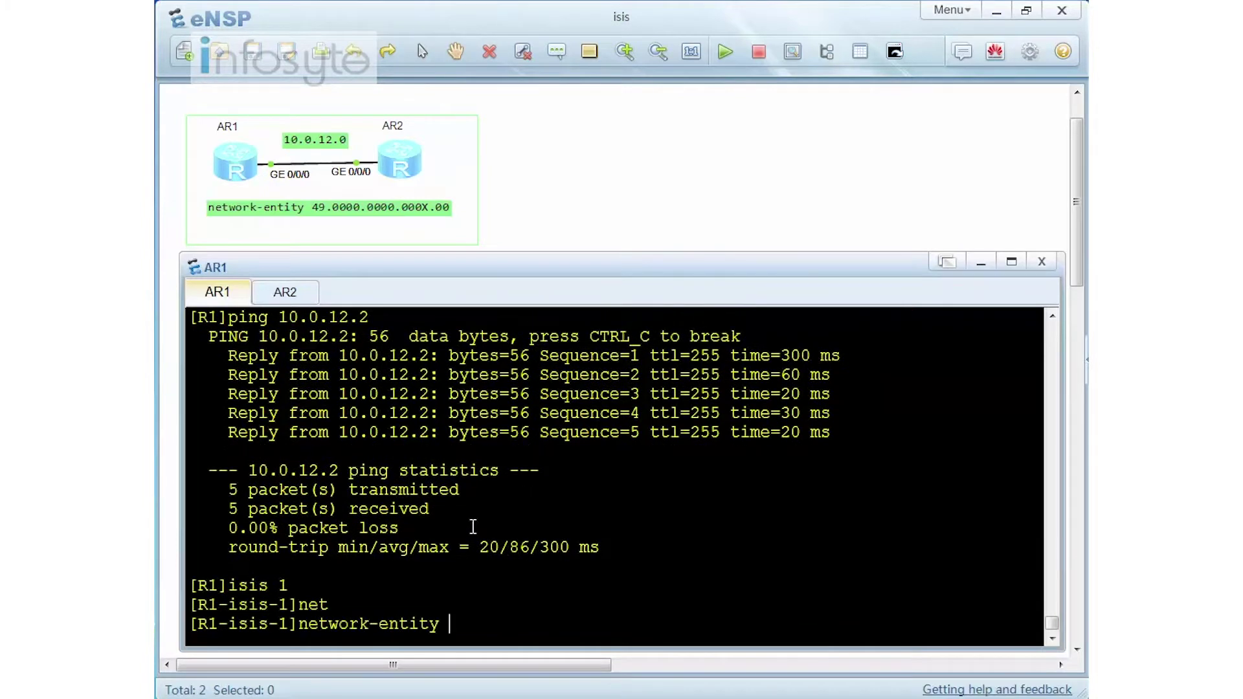
type("49.0000.0000.0001.00")
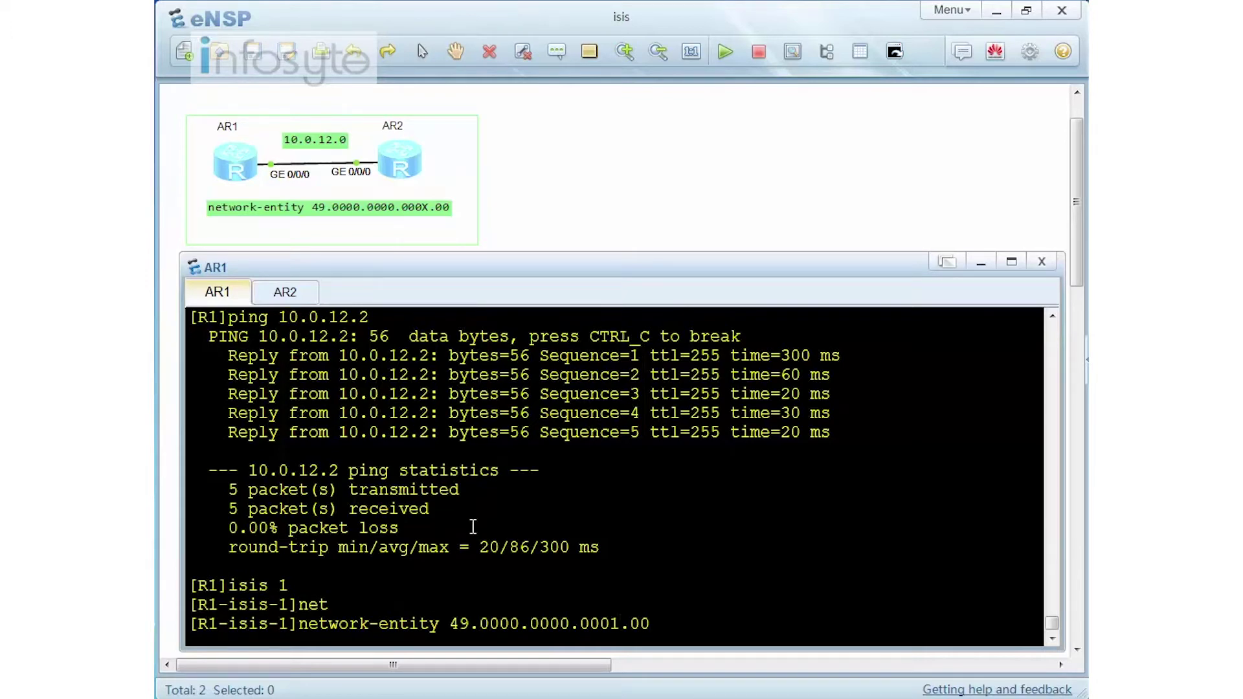
key("Return")
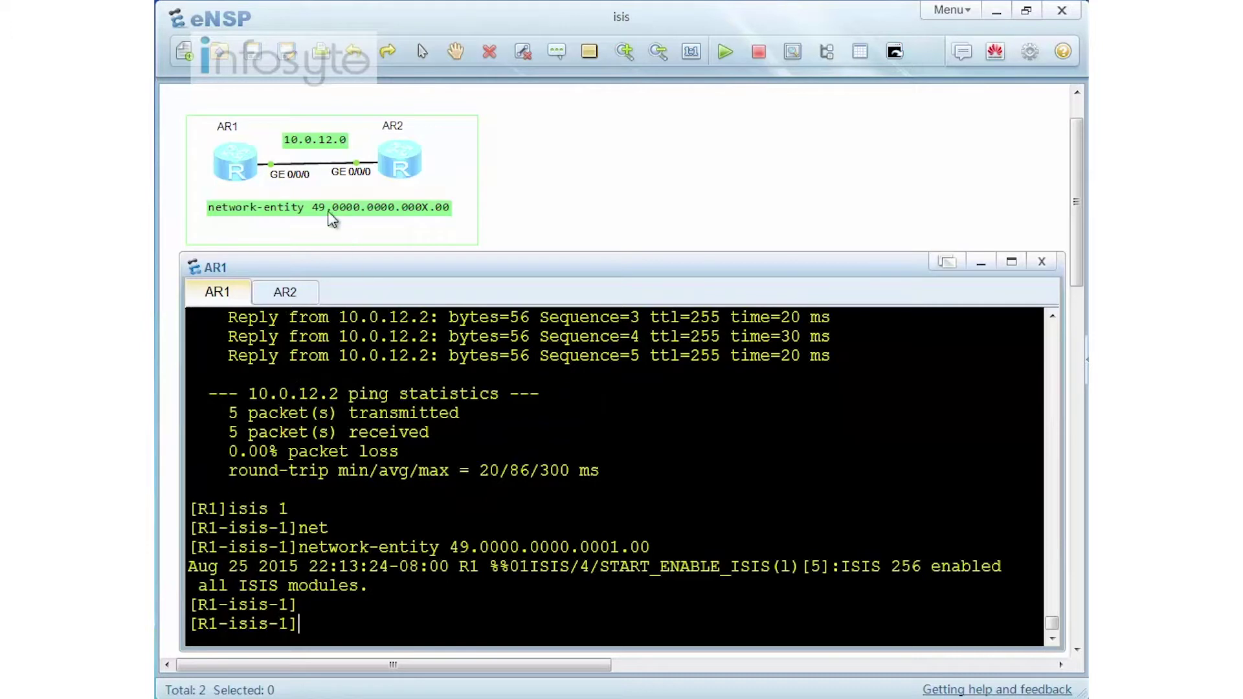
Start a packet capture on AR2's GE 0/0/0 interface and return to the AR1 console.
right_click(271, 167)
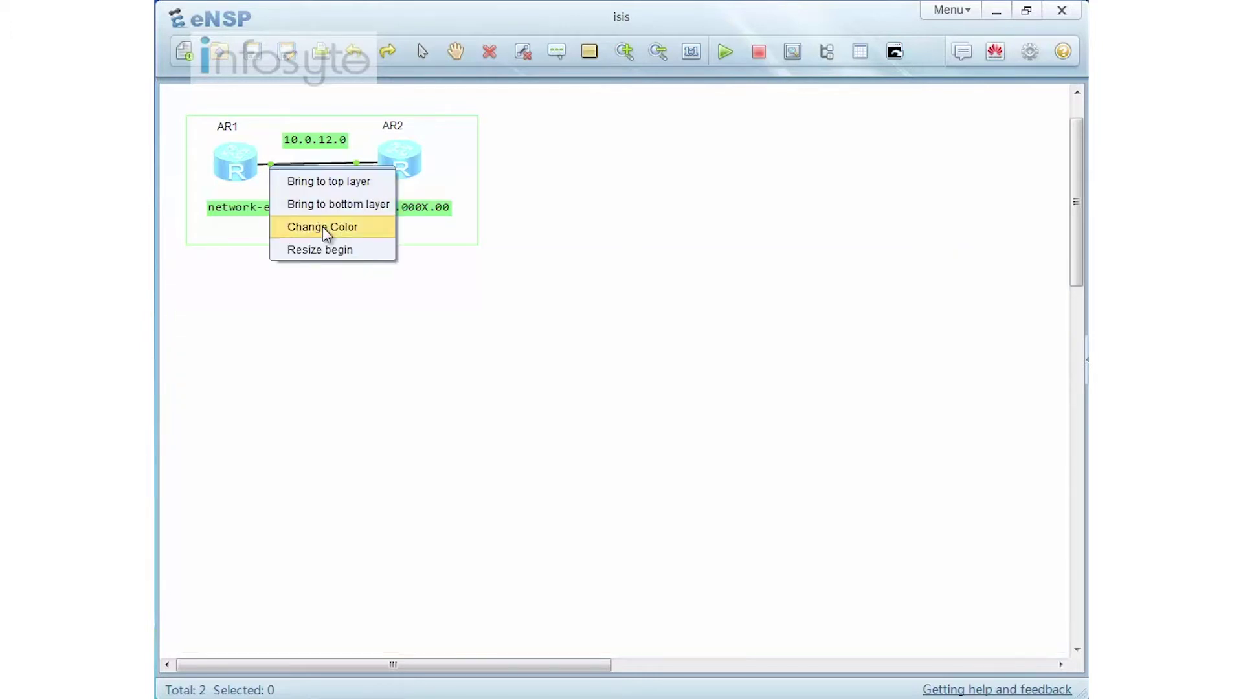
right_click(270, 164)
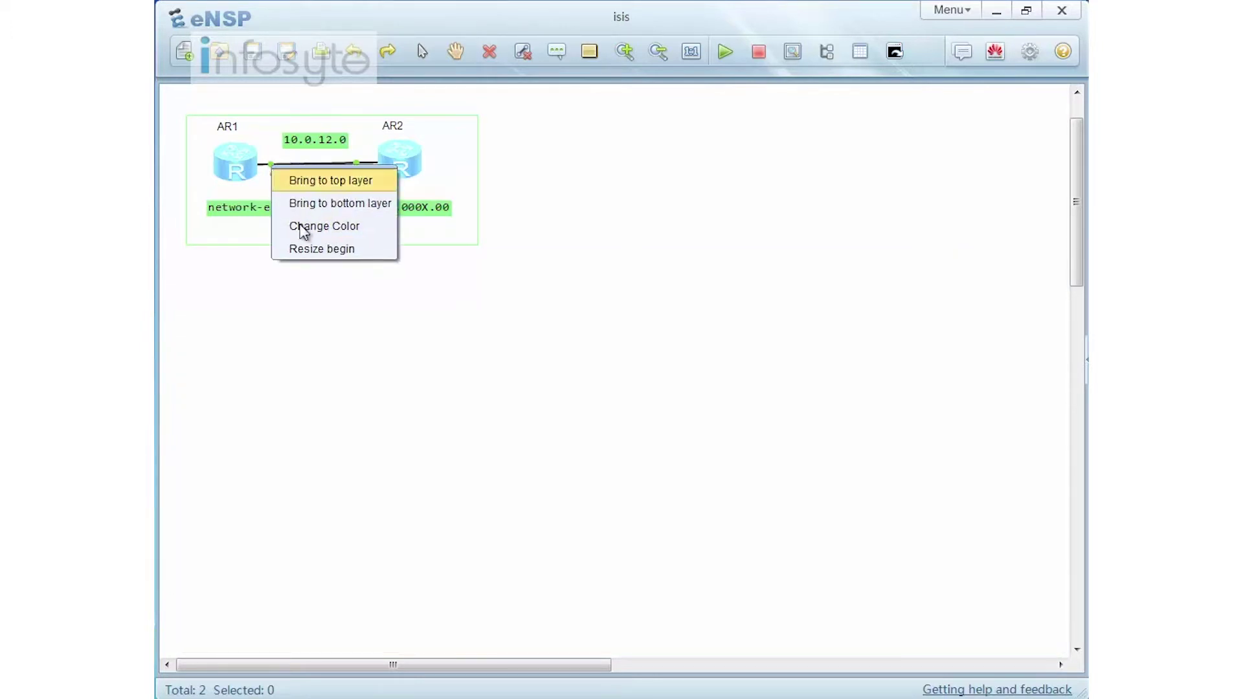
left_click(358, 170)
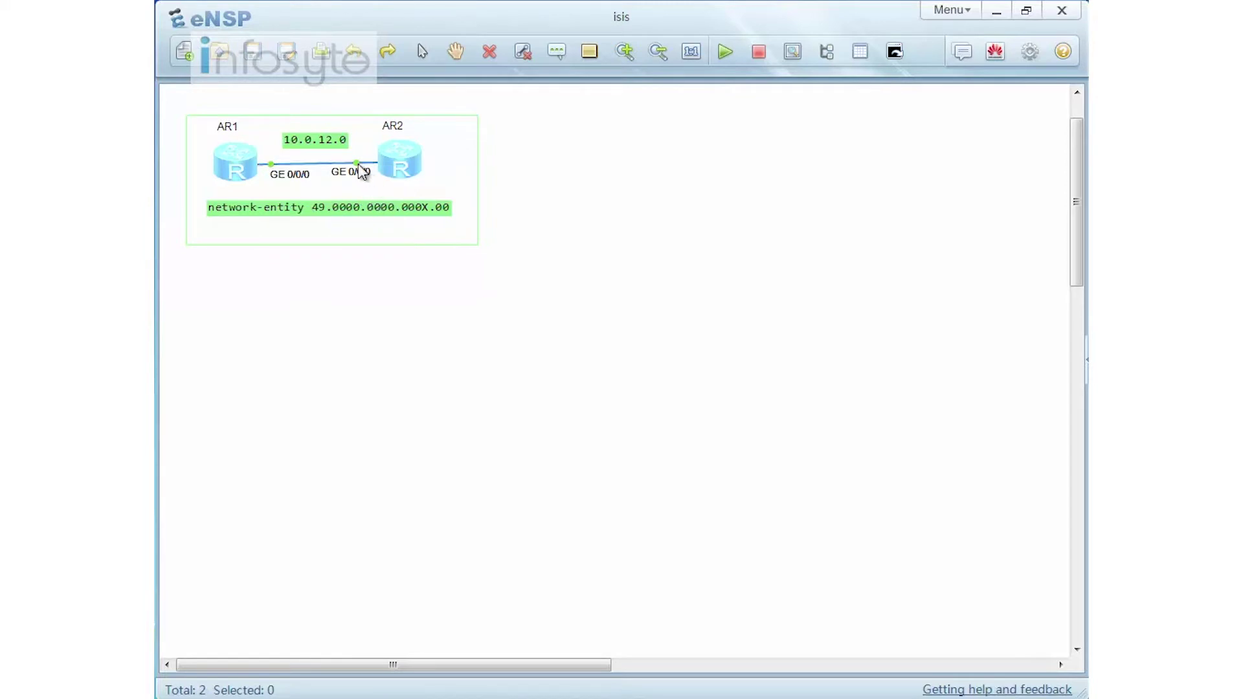
right_click(358, 166)
left_click(422, 202)
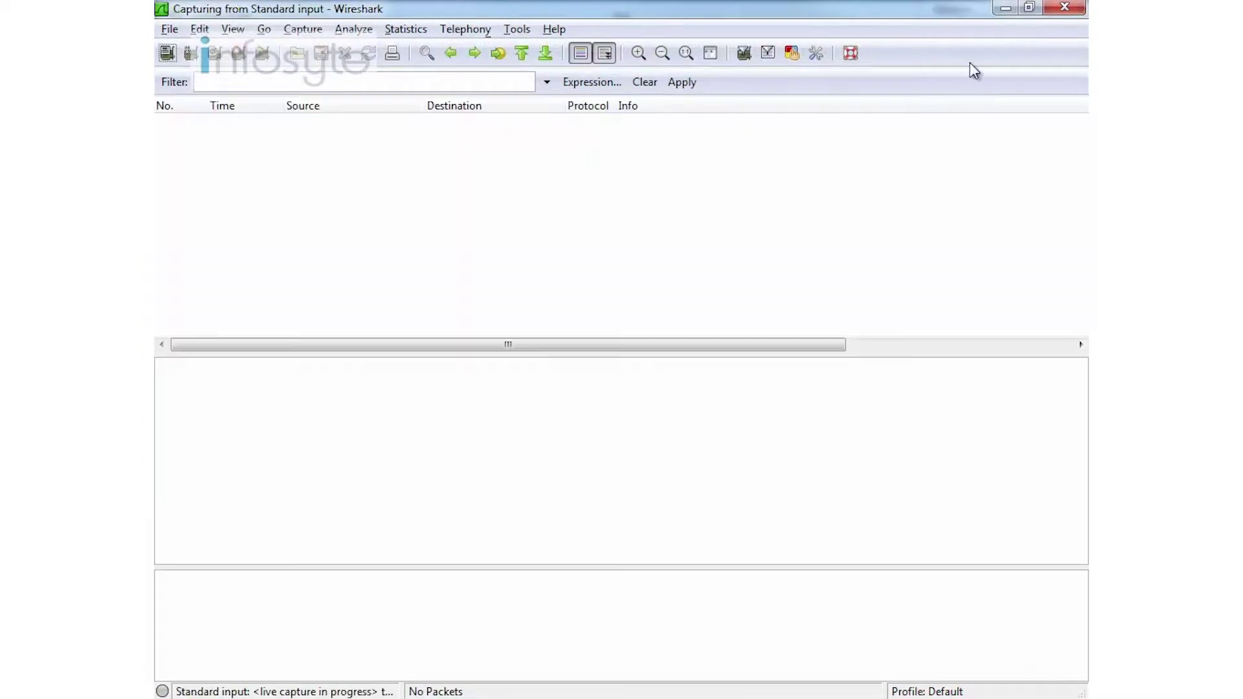
left_click(1005, 9)
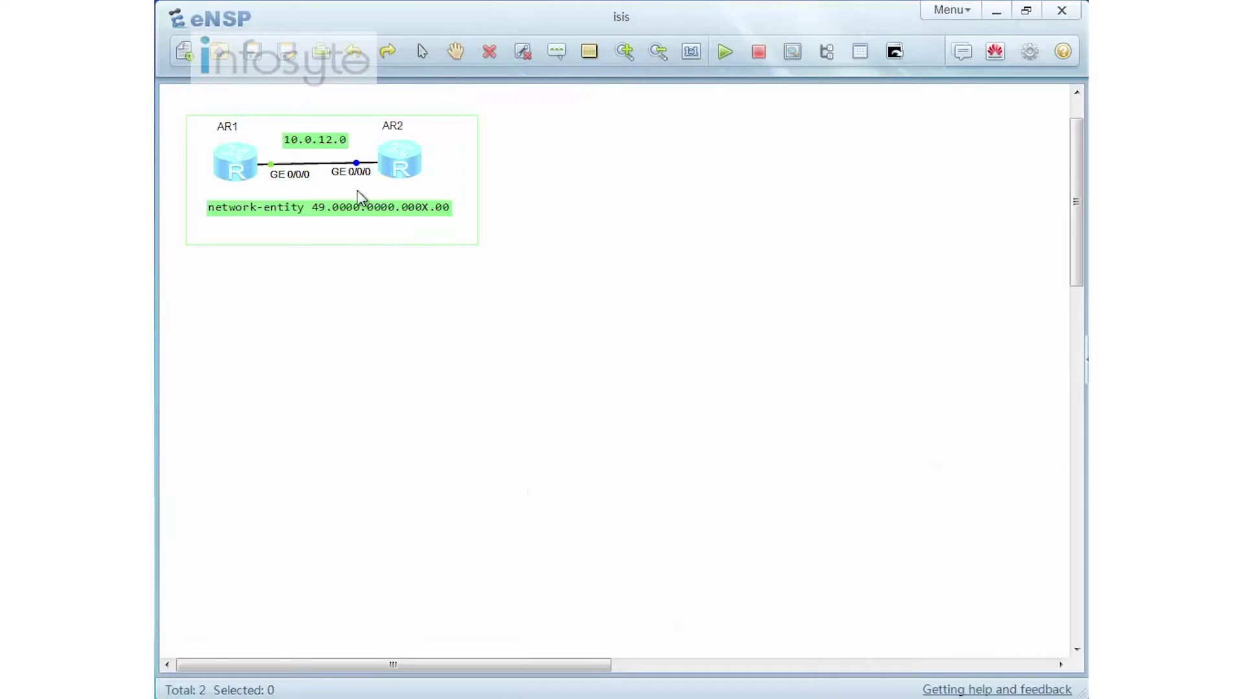
left_click(895, 56)
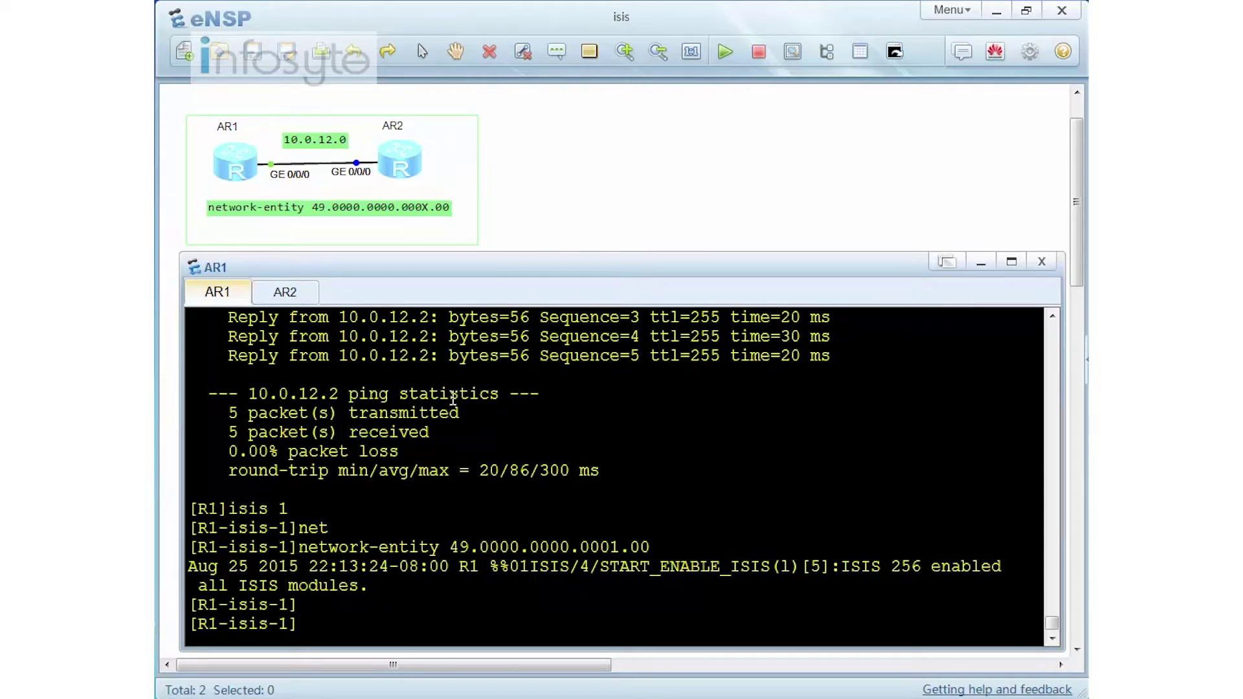
Enable IS-IS on R1's GigabitEthernet0/0/0 interface.
type("int g0/0/0")
key("Return")
type("isis en")
key("Return")
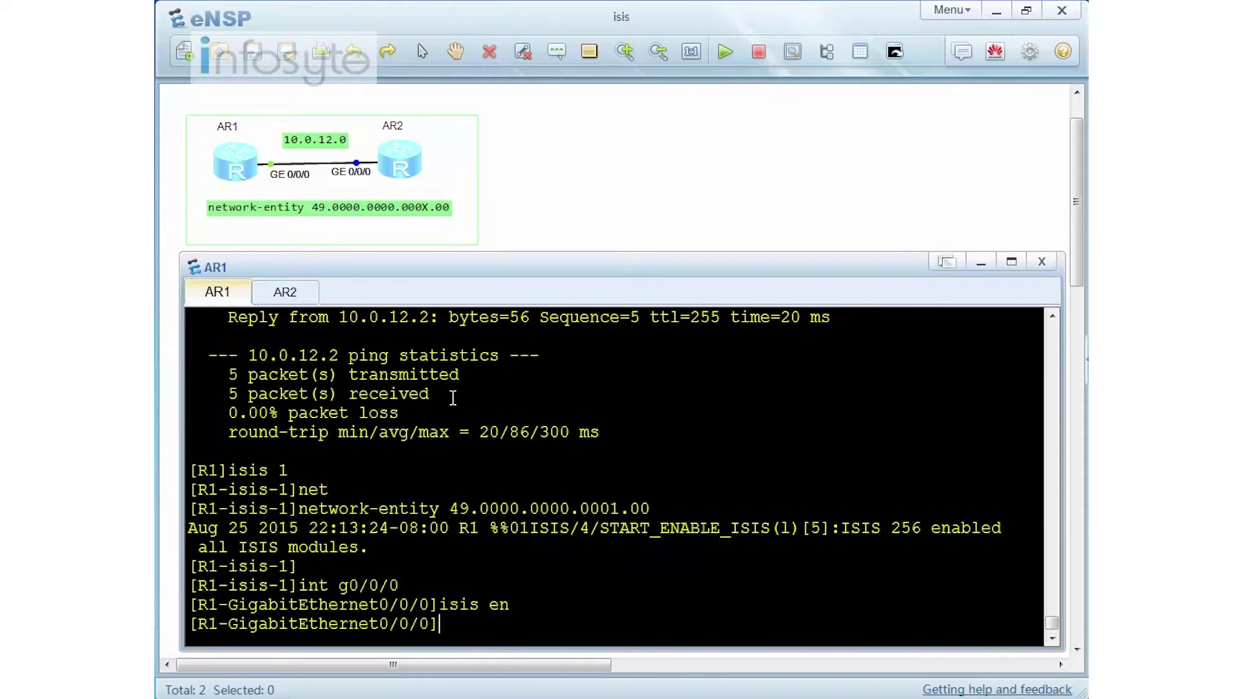
Enable IS-IS on R1's LoopBack0 interface.
type("int lo0")
key("Return")
type("isis")
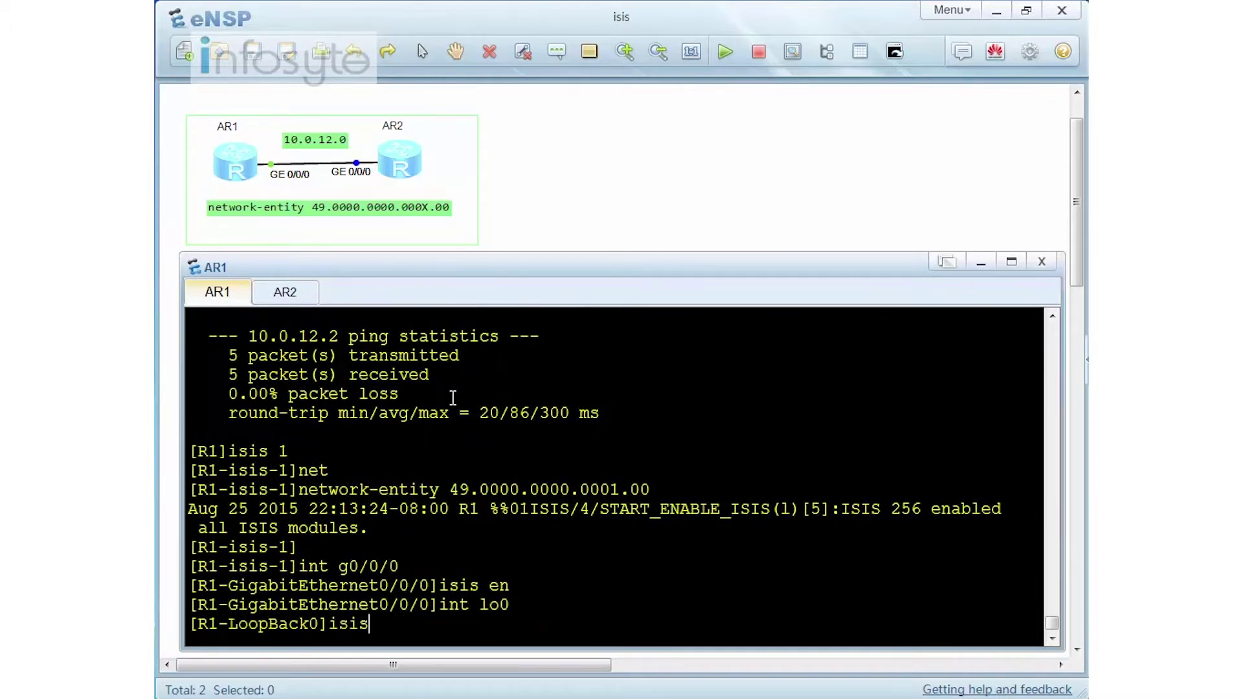
type(" en")
key("Tab")
key("Return")
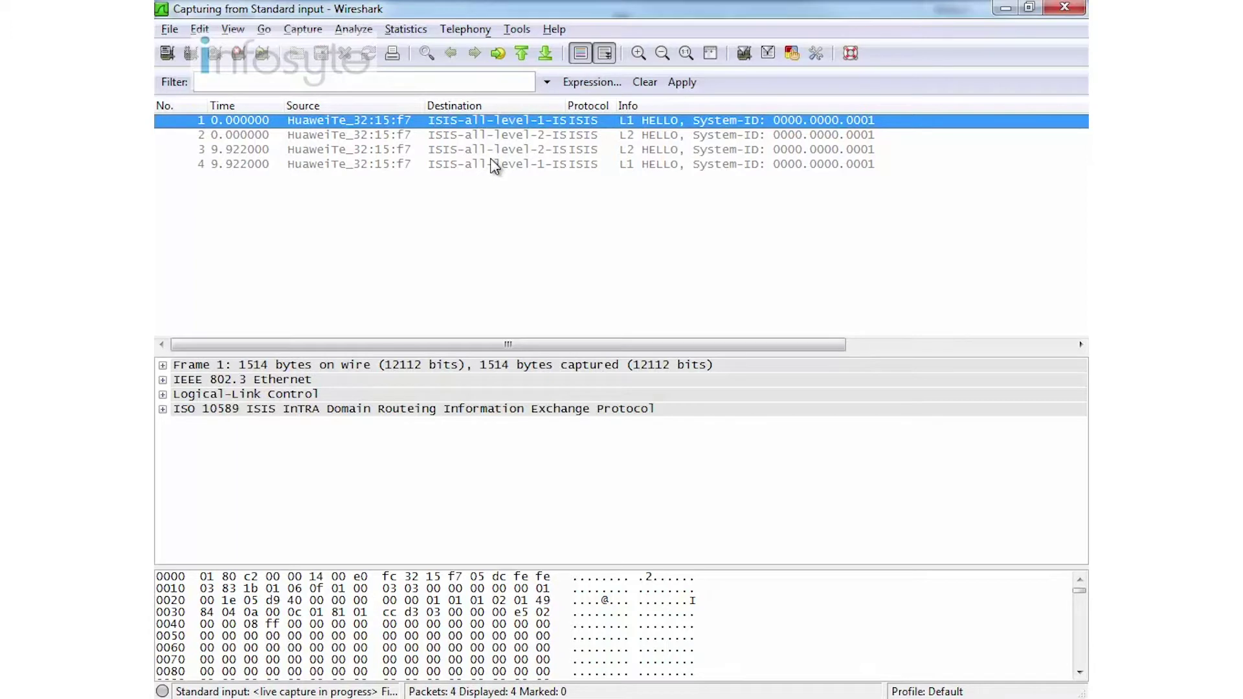
Return from Wireshark to the R1 console, display the IS-IS interface information and examine the interfaces' IPv4 state and level type.
left_click(1002, 11)
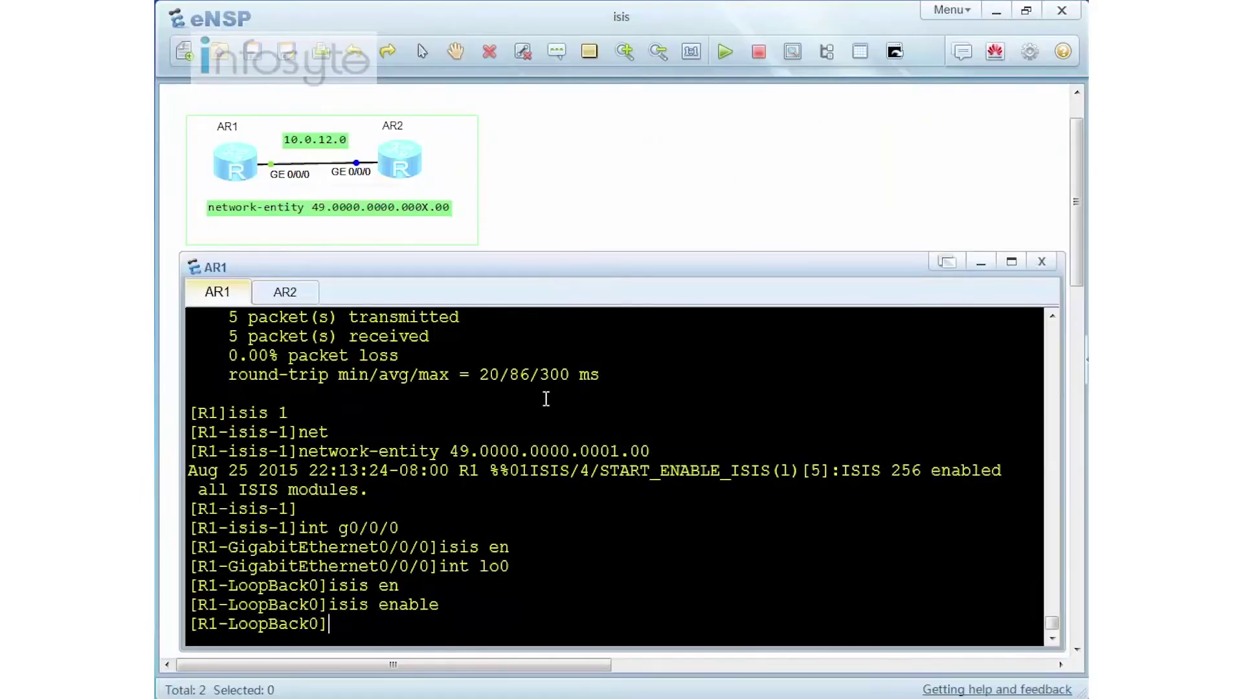
type("q")
key("Return")
type("dis ")
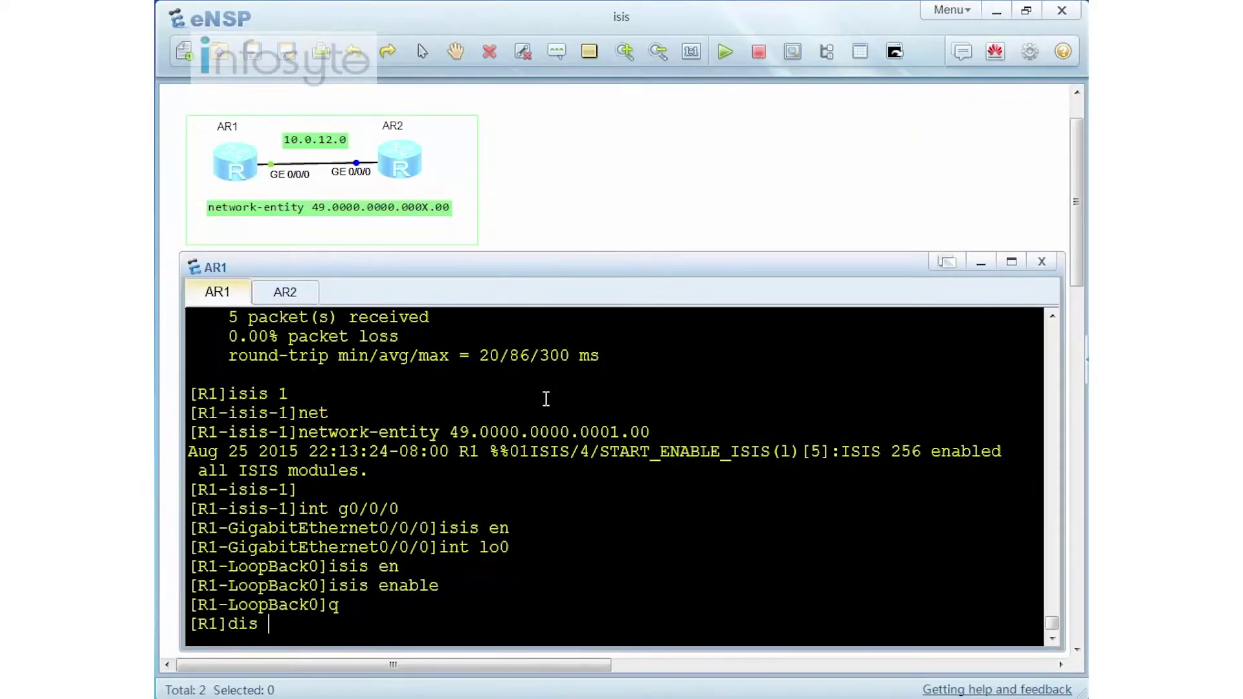
type("isis int")
key("Return")
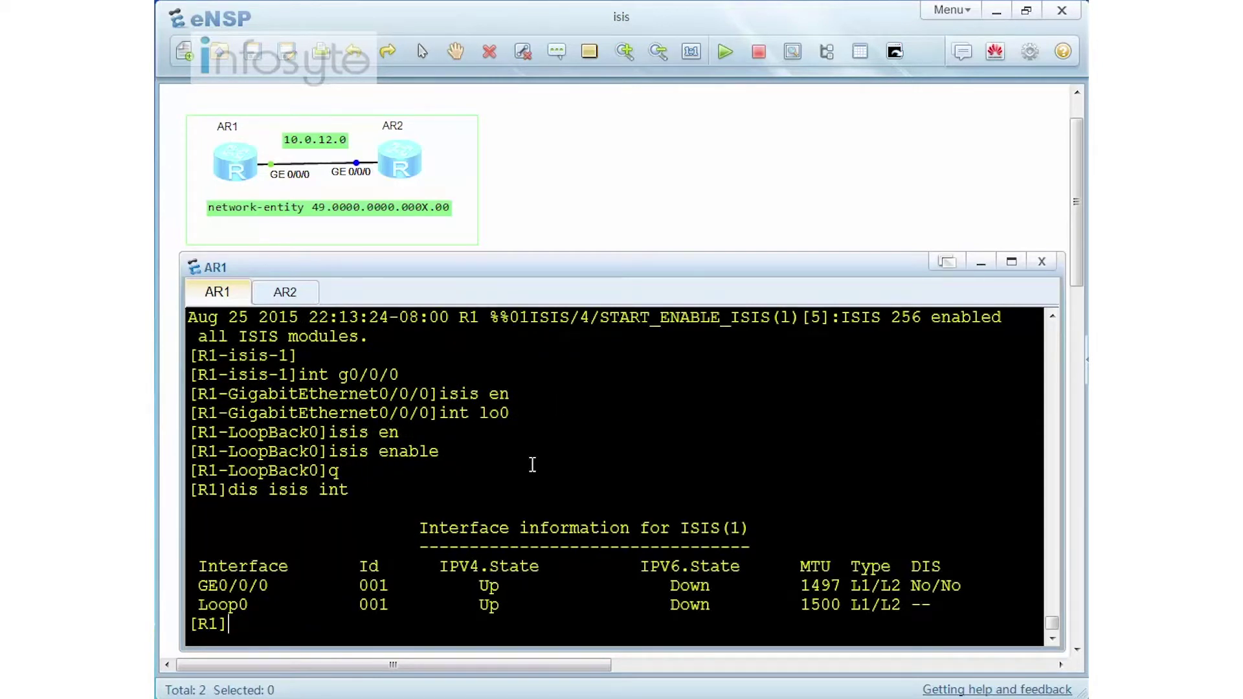
left_click_drag(511, 585, 468, 607)
left_click_drag(269, 585, 187, 605)
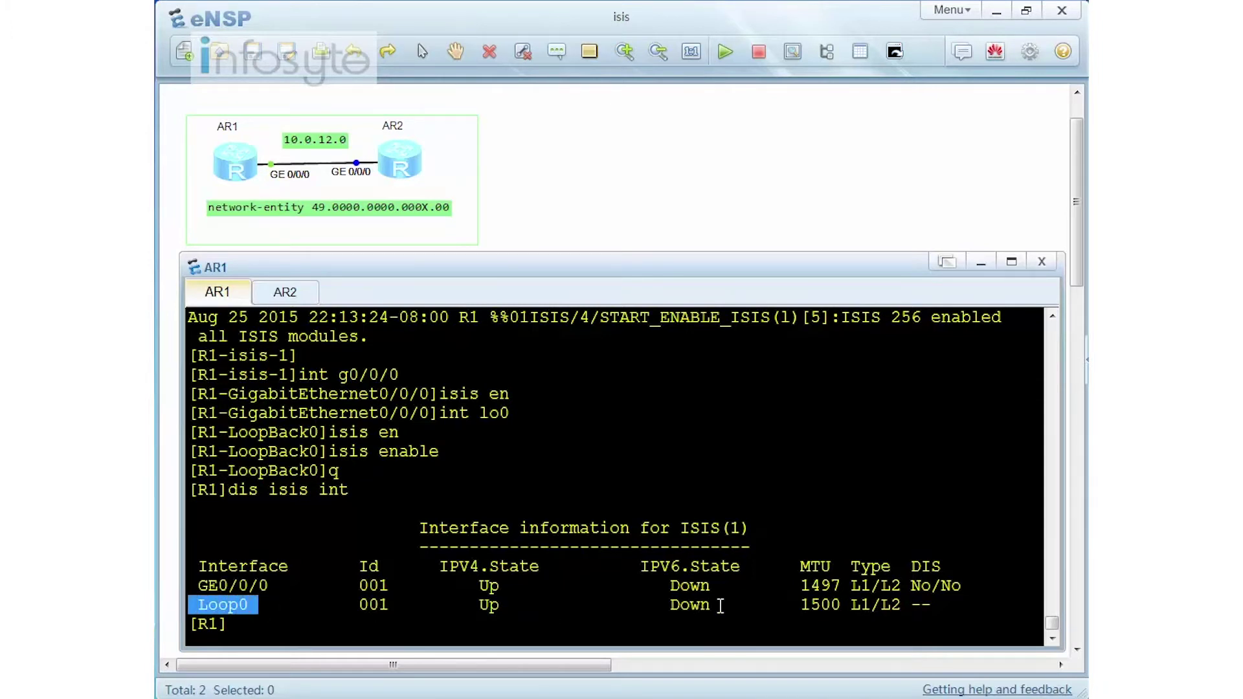
left_click_drag(851, 567, 895, 570)
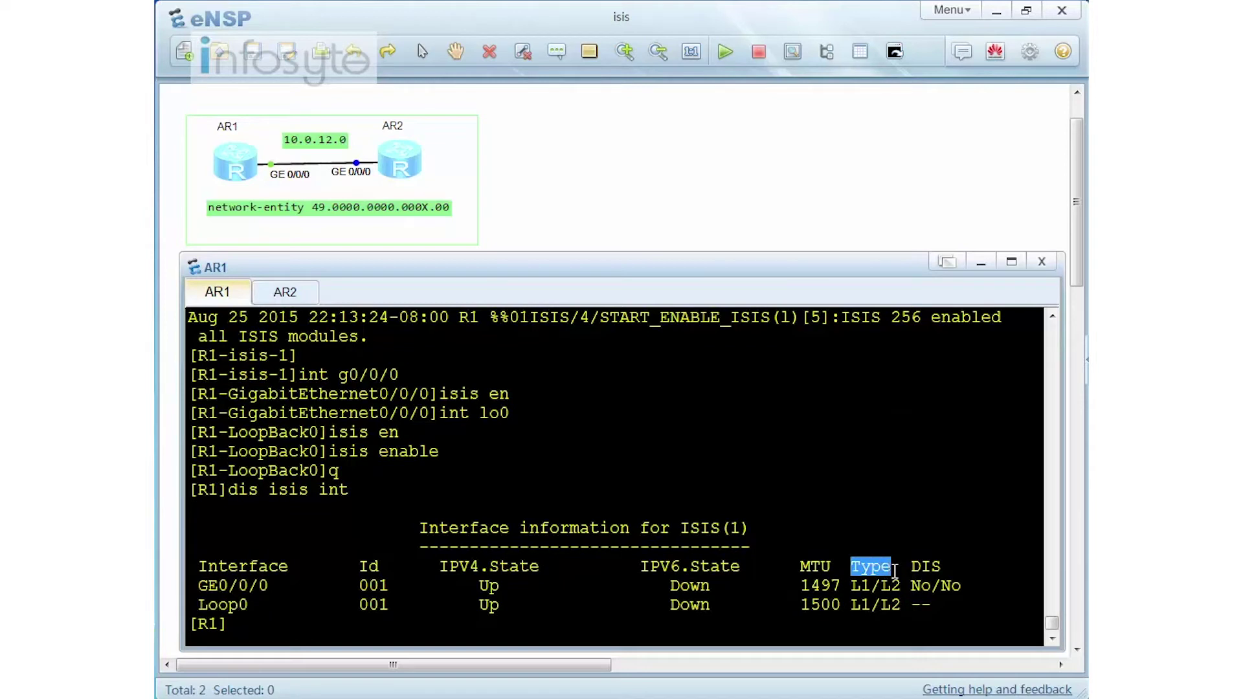
left_click(900, 586)
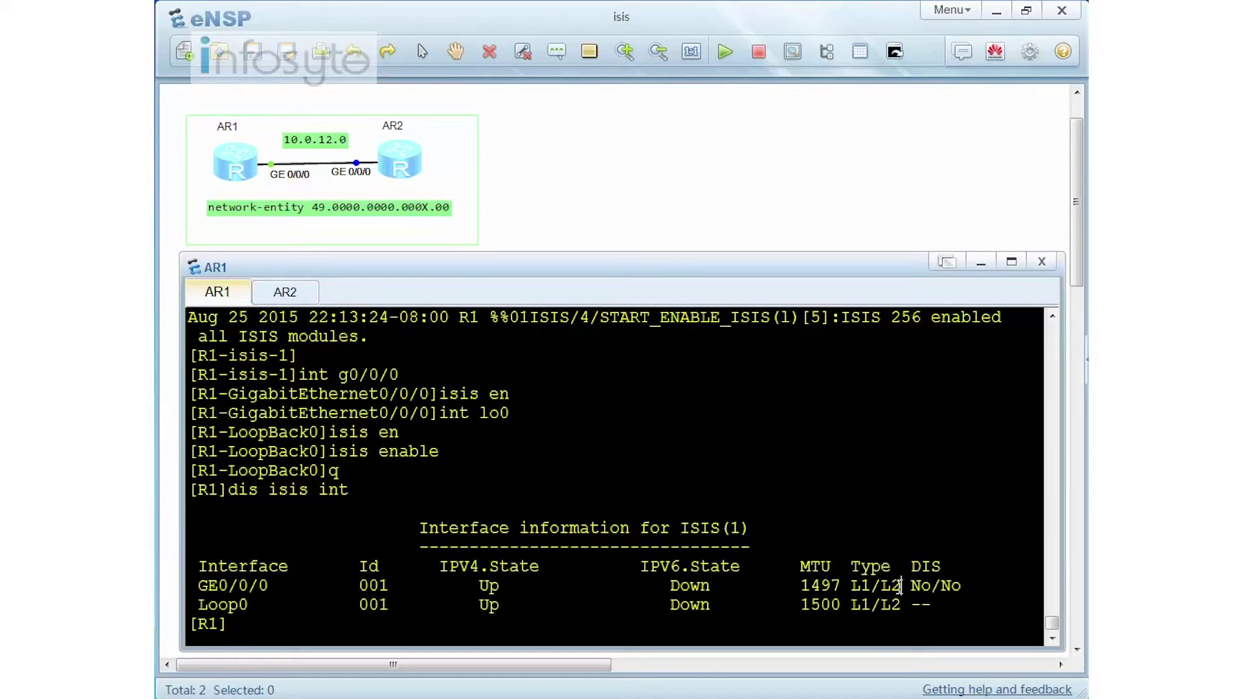
left_click_drag(900, 587, 843, 586)
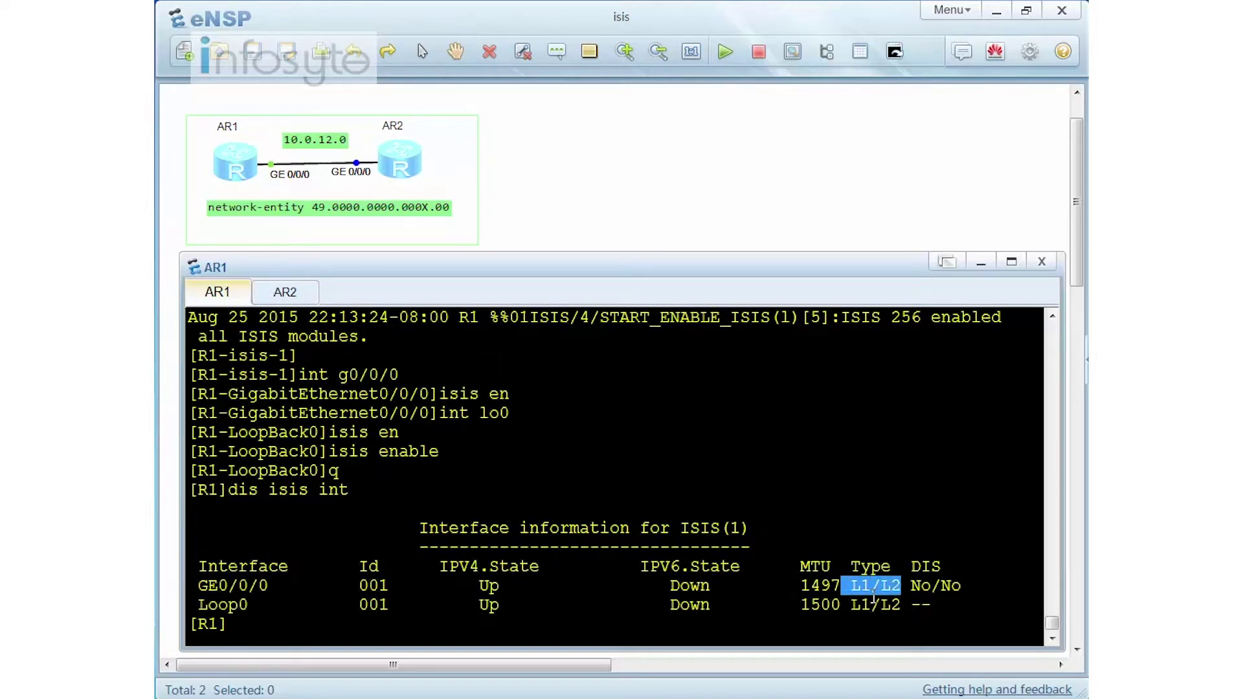
left_click(884, 552)
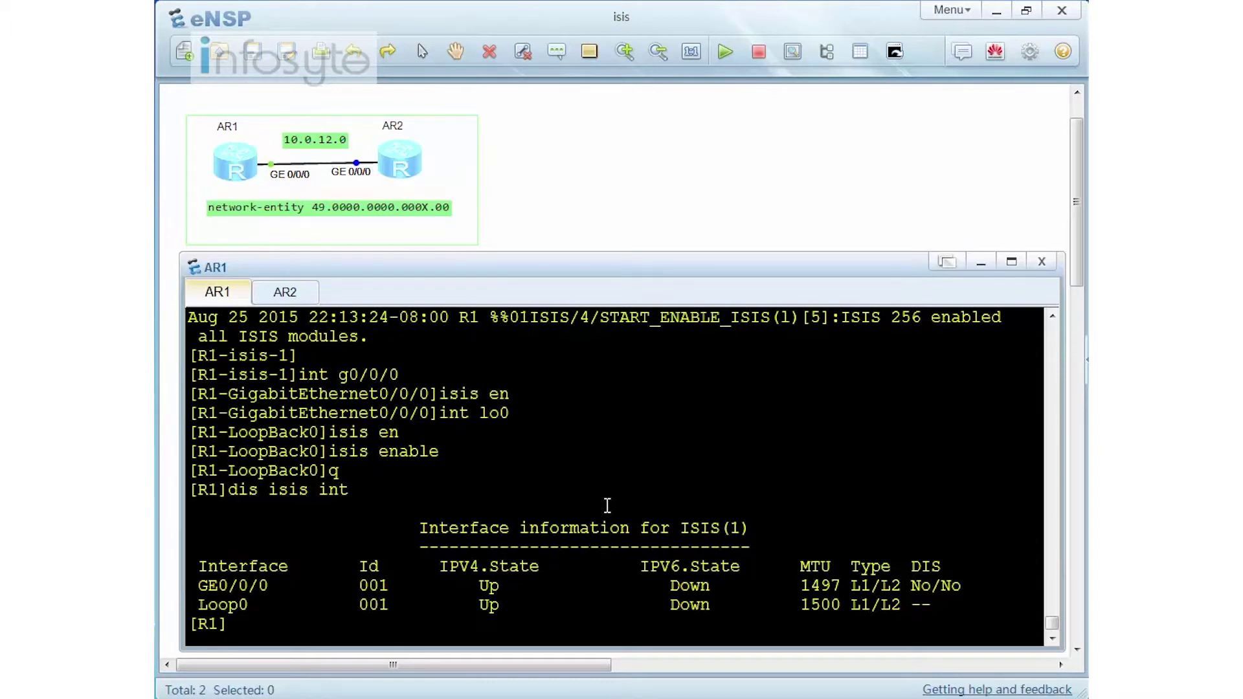
Set the IS level of R1's IS-IS process to level-1 and check the captured hello packets in Wireshark.
type("isis")
key("Return")
type("is-?")
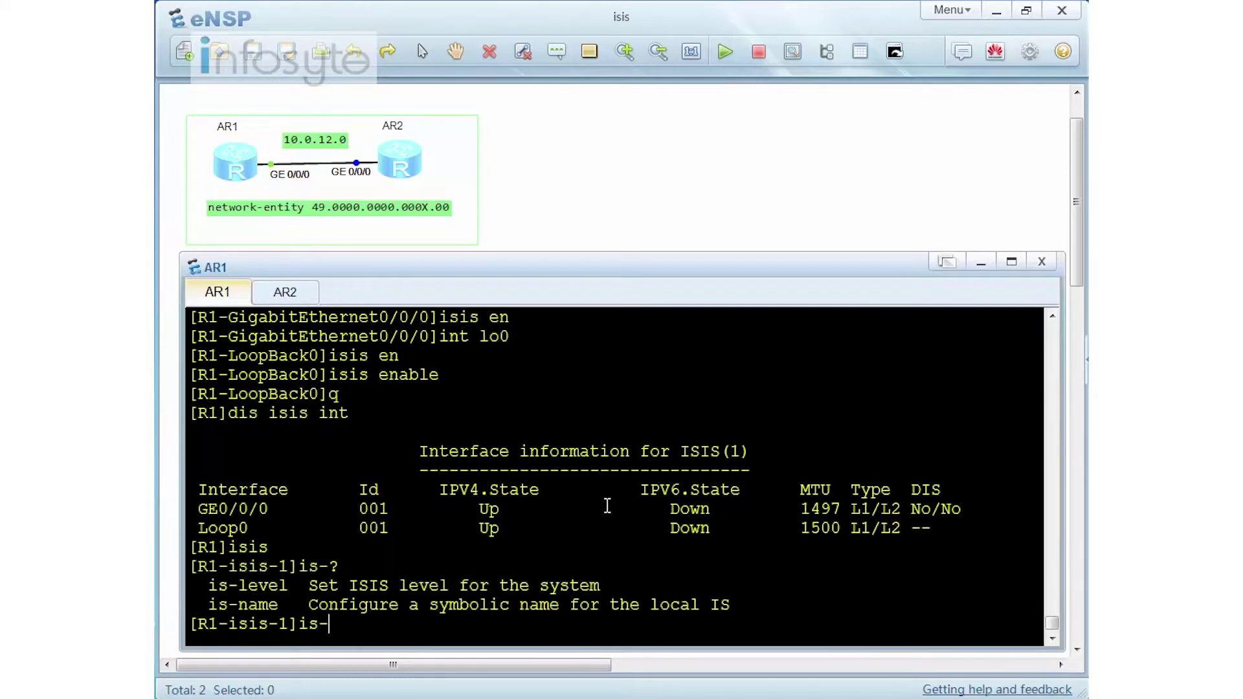
type("l")
key("Tab")
type("?")
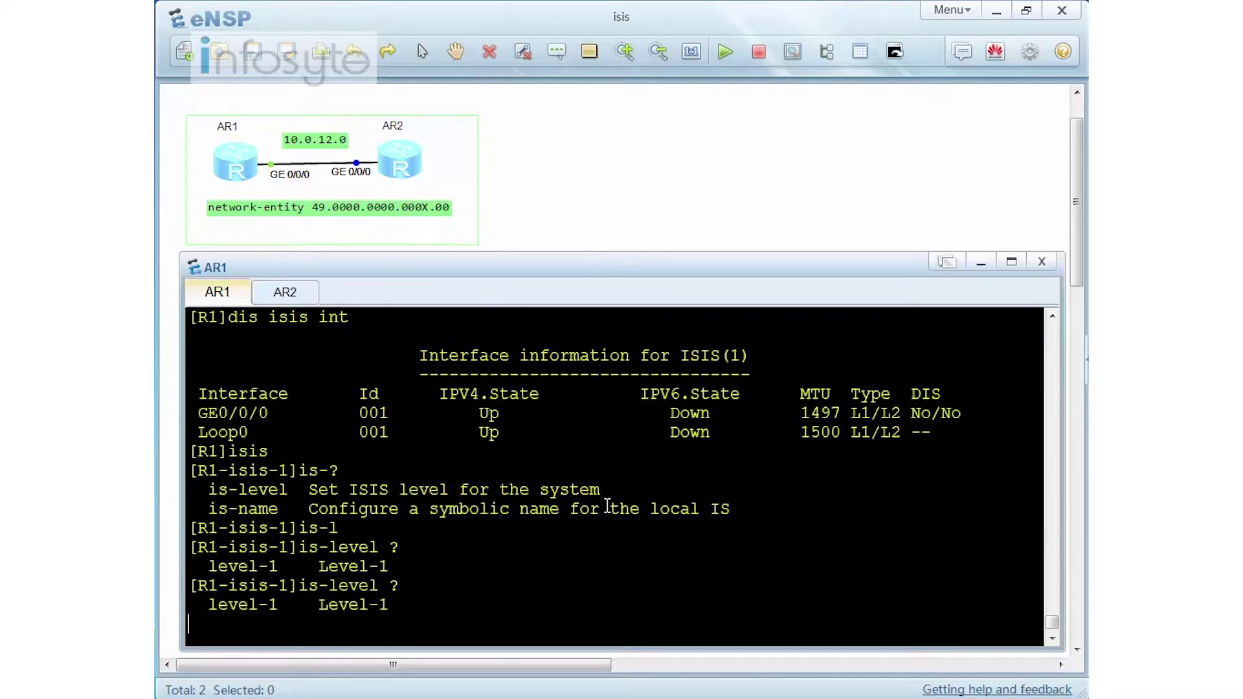
type("l")
key("Tab")
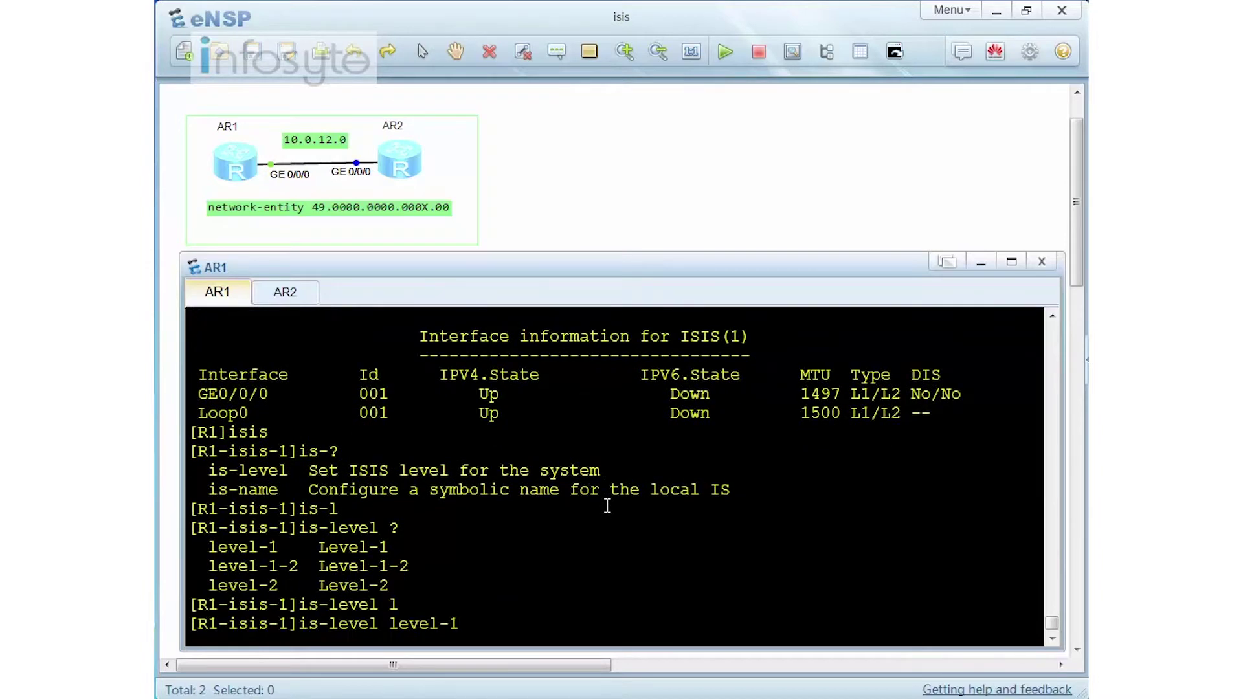
key("Return")
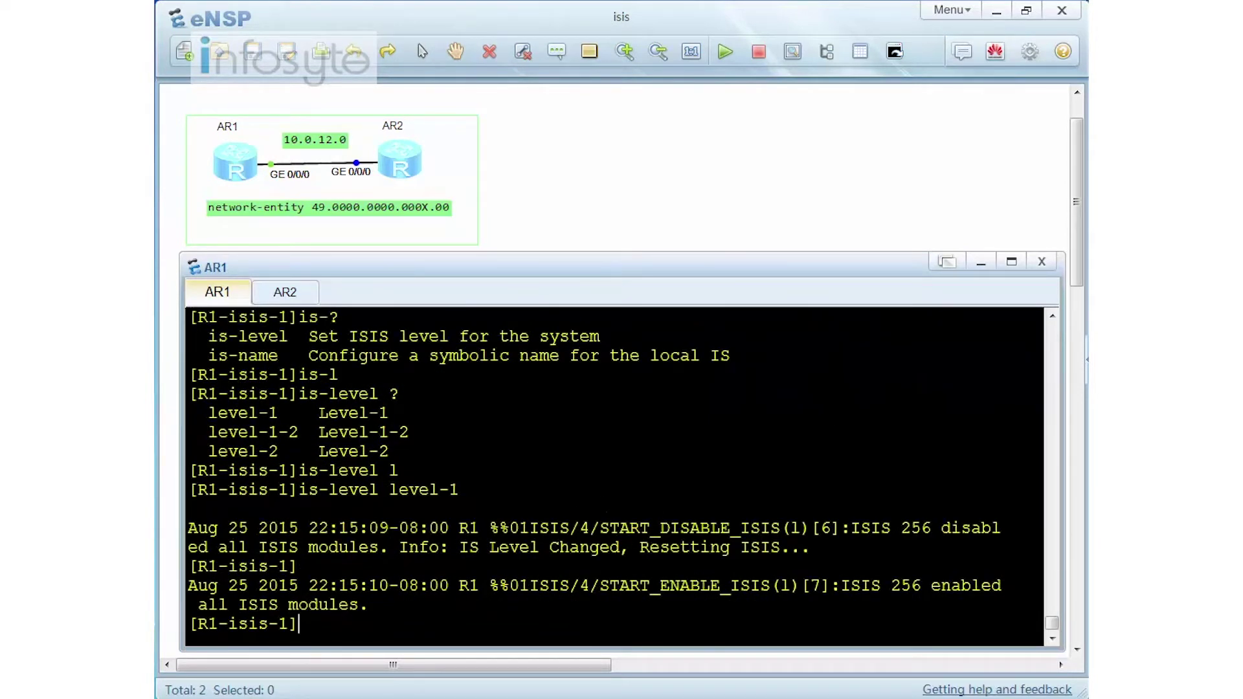
key("alt+Tab")
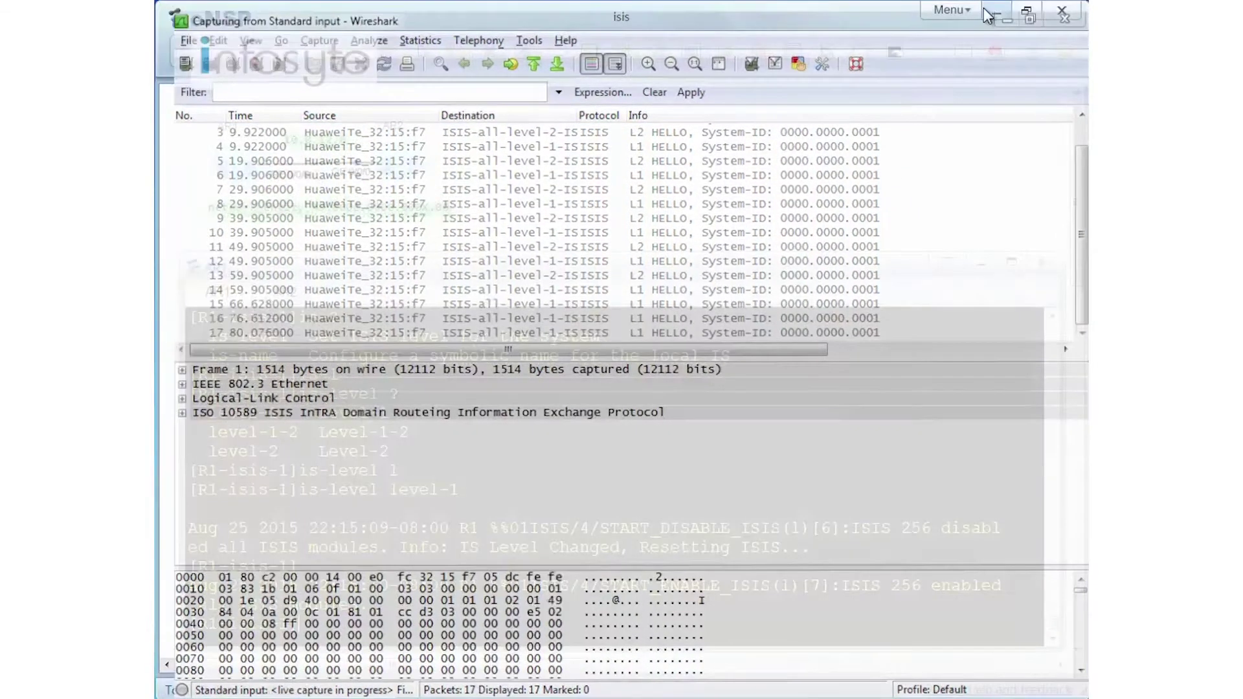
left_click(1006, 7)
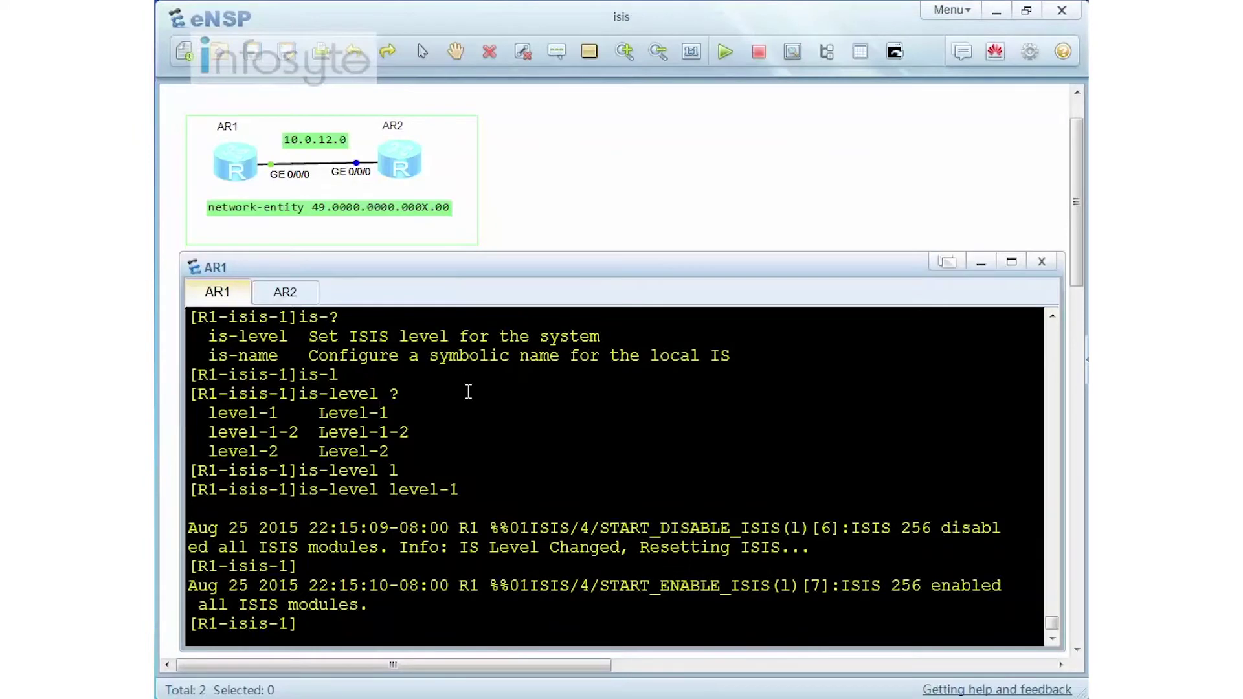
Log on to the AR2 console, enter system view and create IS-IS process 1 on R2.
left_click(285, 295)
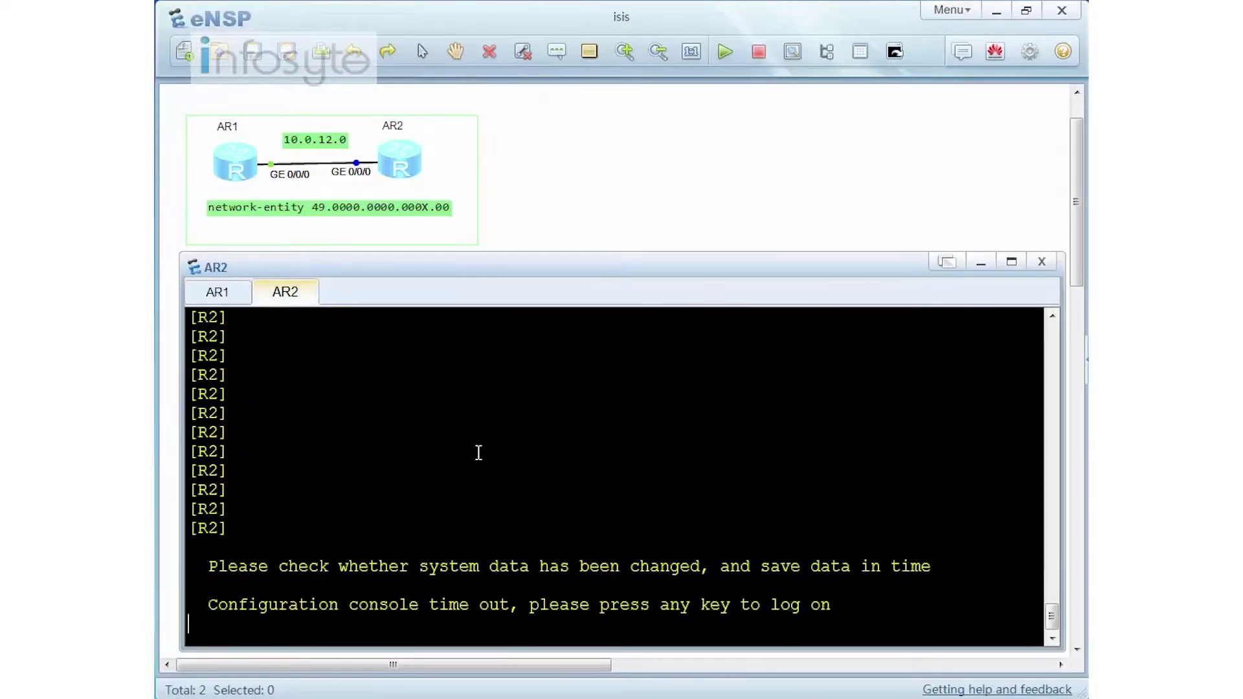
key("Return")
type("sys")
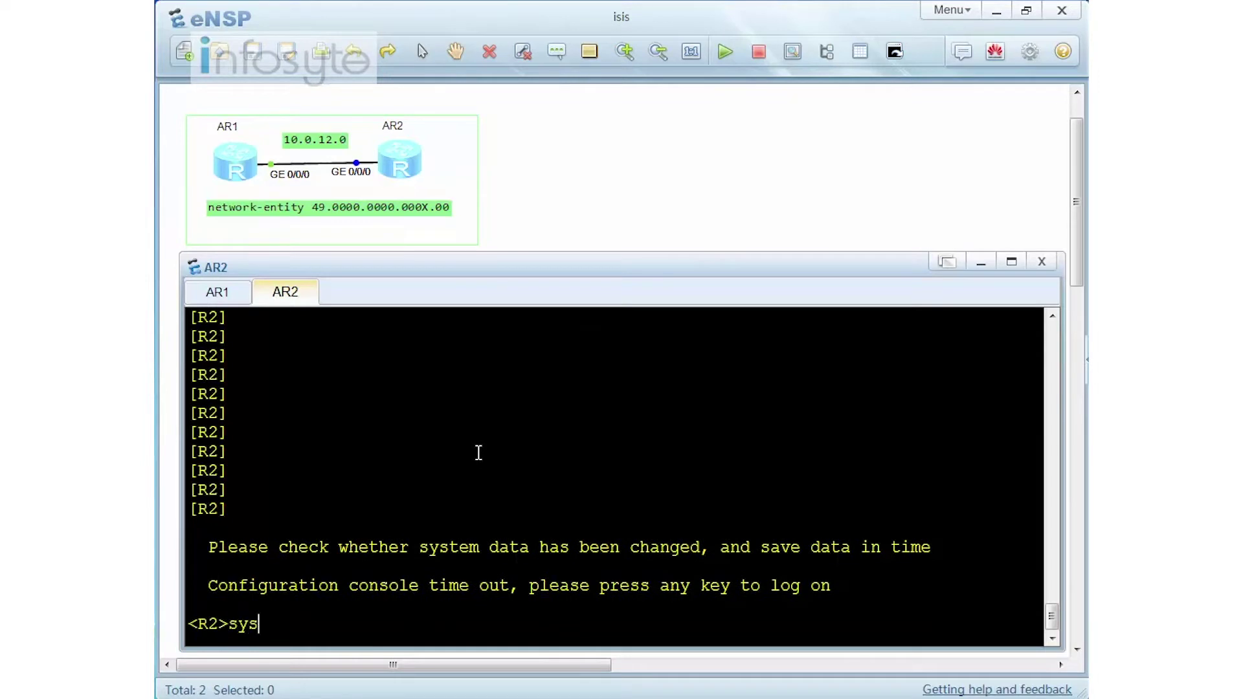
key("Return")
type("isis")
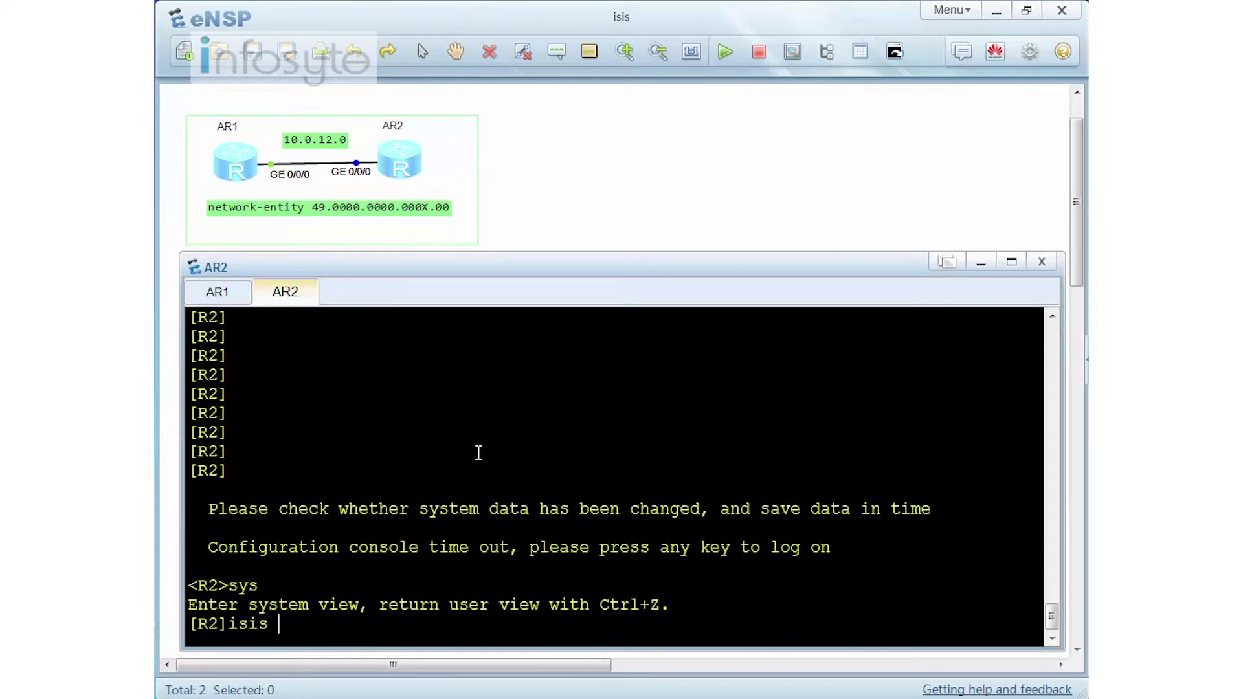
type(" 1")
key("Return")
Set the network entity of R2's IS-IS process to 49.0000.0000.0002.00.
type("net")
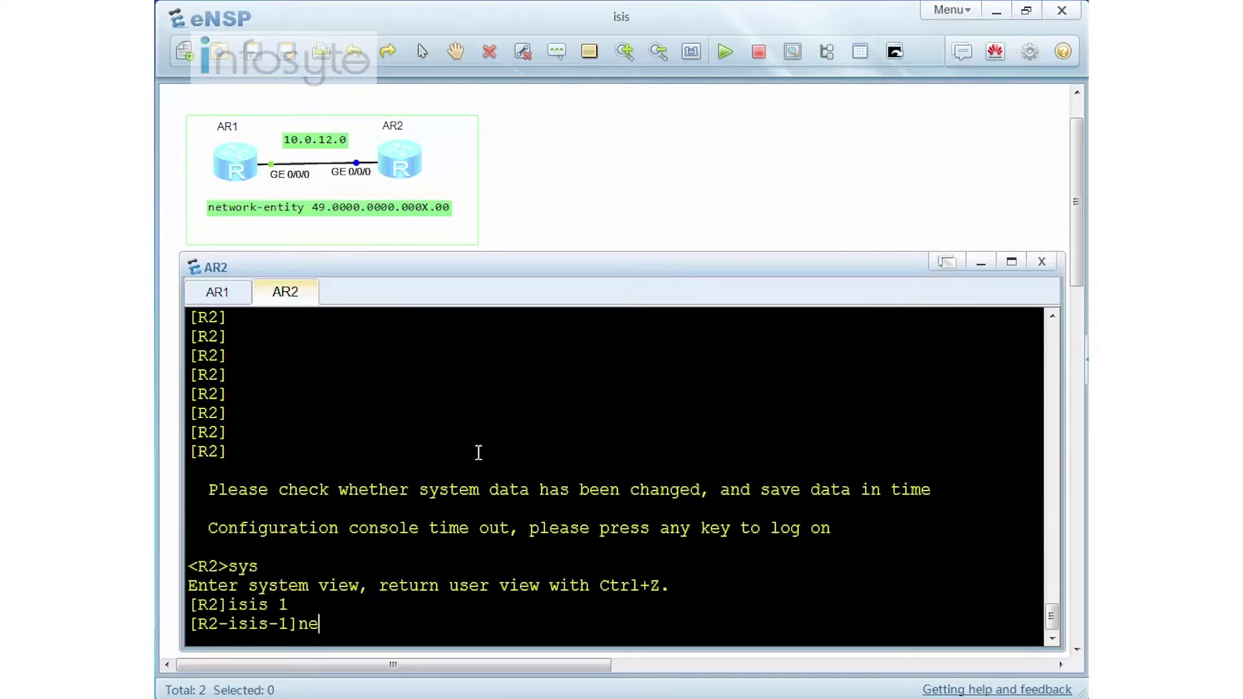
key("Tab")
type("49")
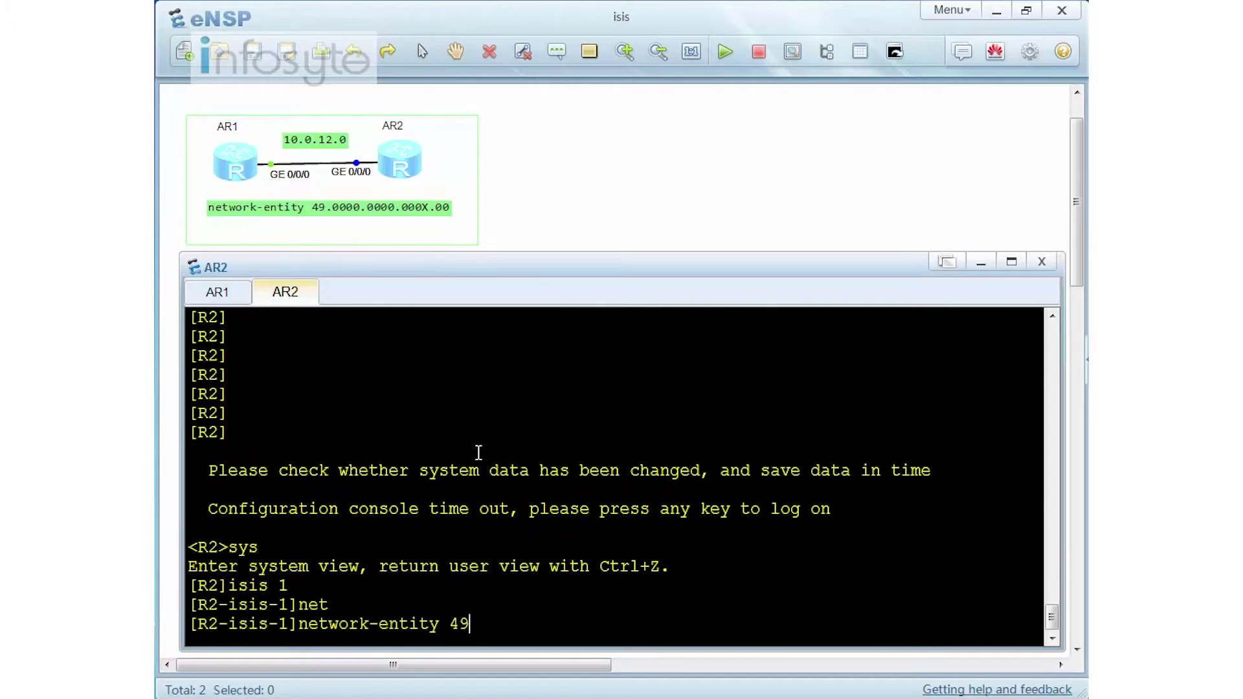
type(".0000.0000.0002.")
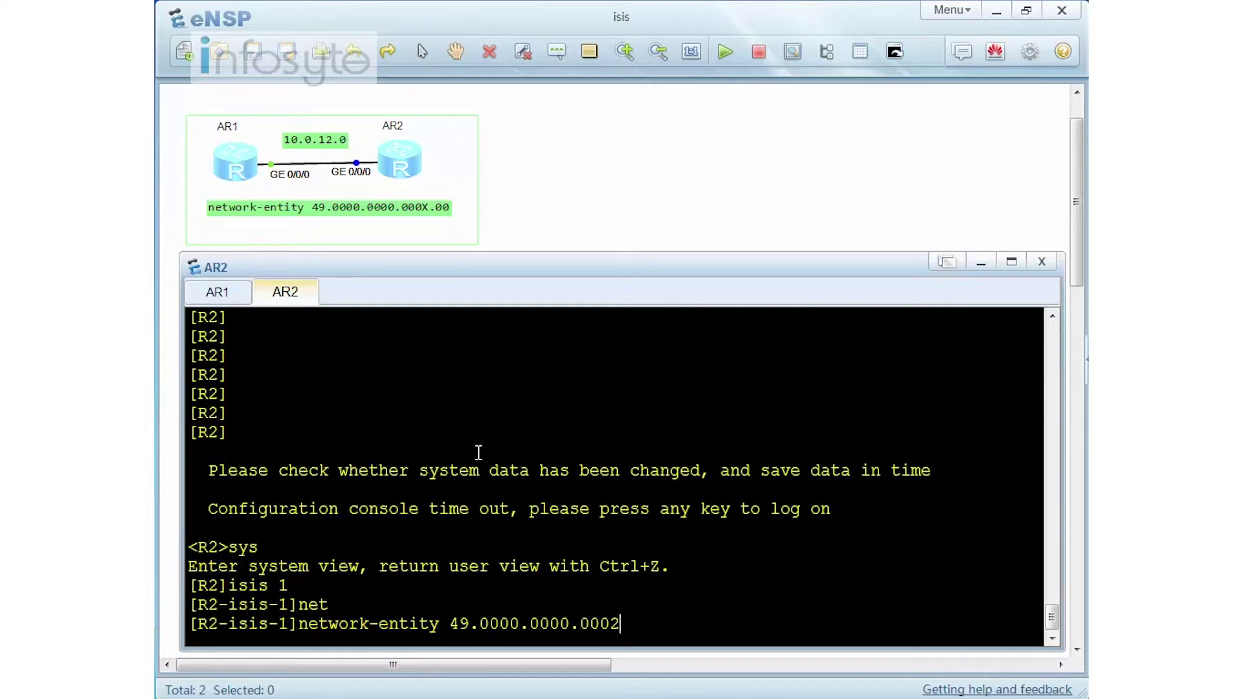
type("00")
key("Return")
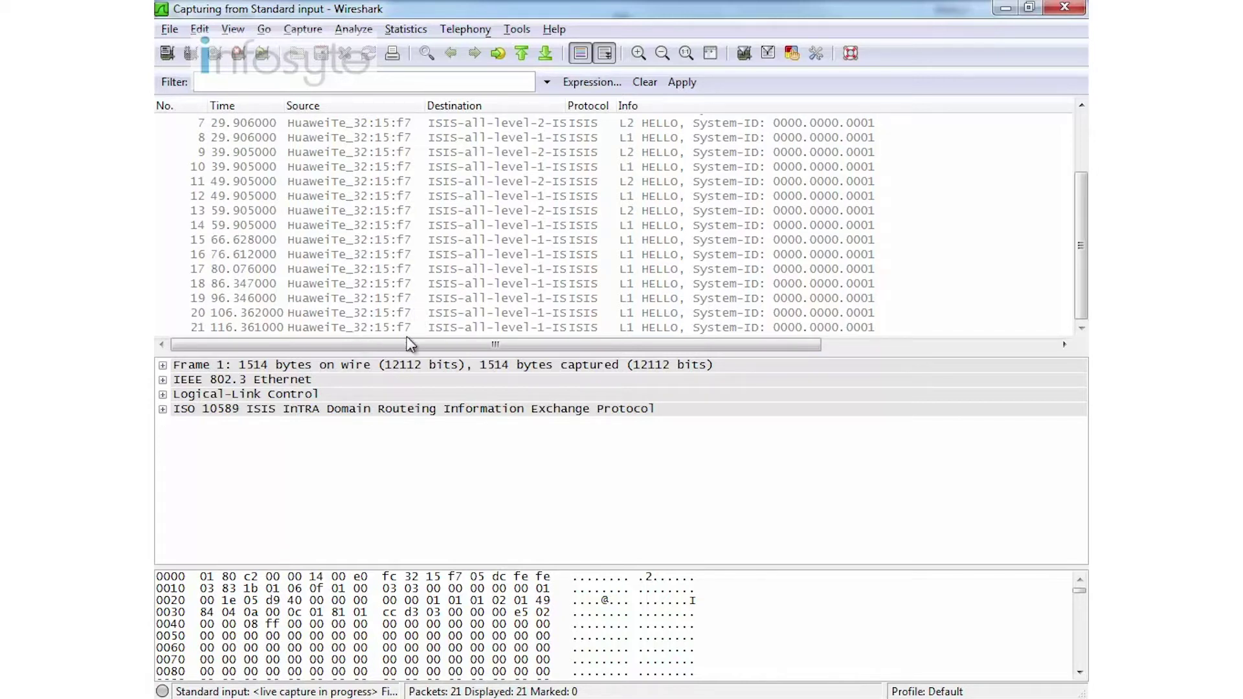
Return to eNSP, display interface g0/0/0 on R1 and examine the last six digits of its hardware address.
left_click(1006, 9)
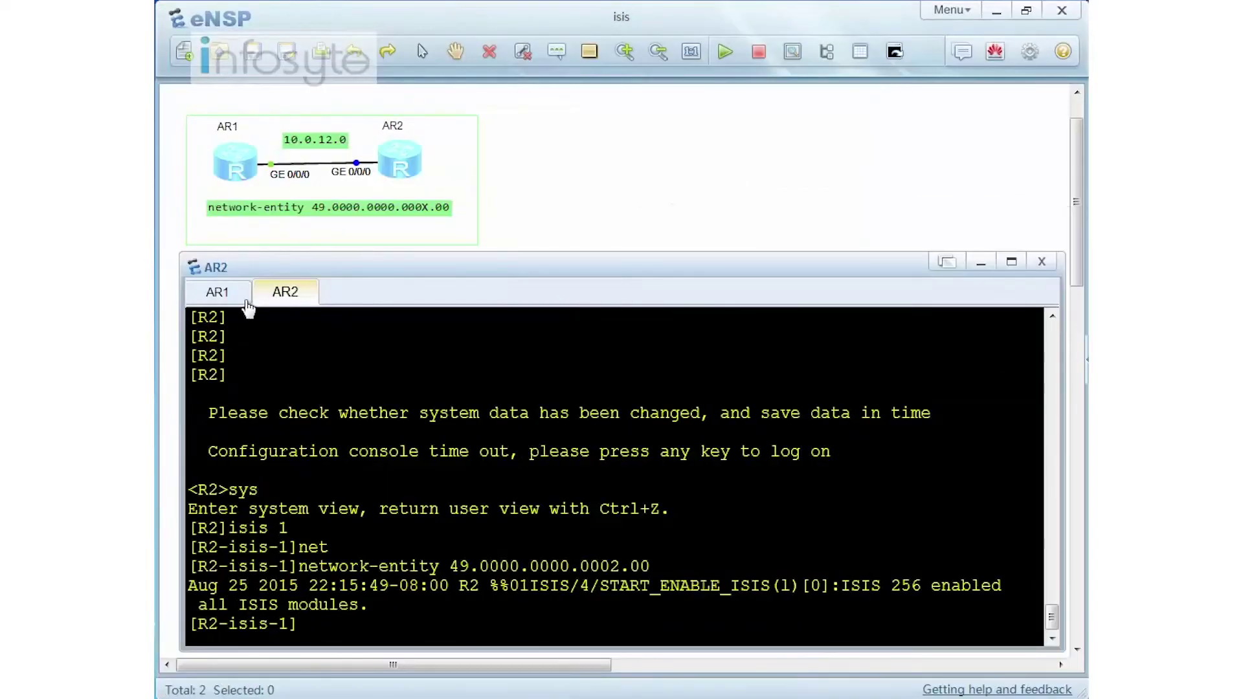
left_click(220, 293)
type("d")
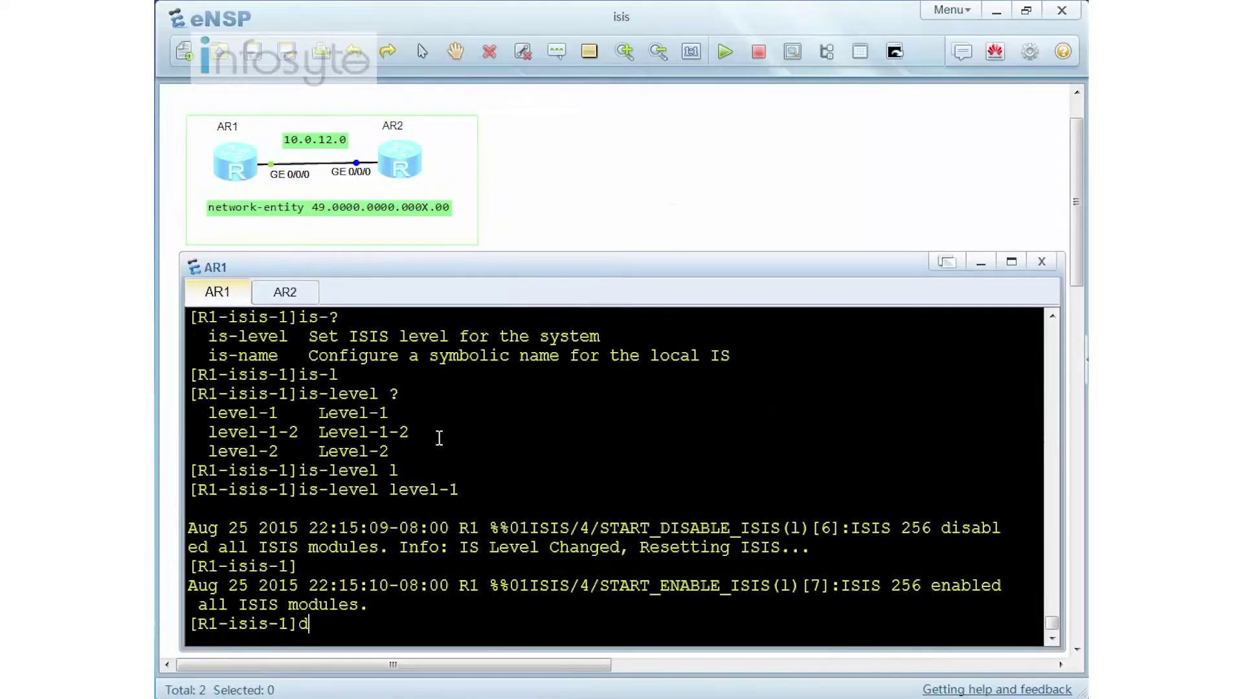
type("is int g0/0/0")
key("Return")
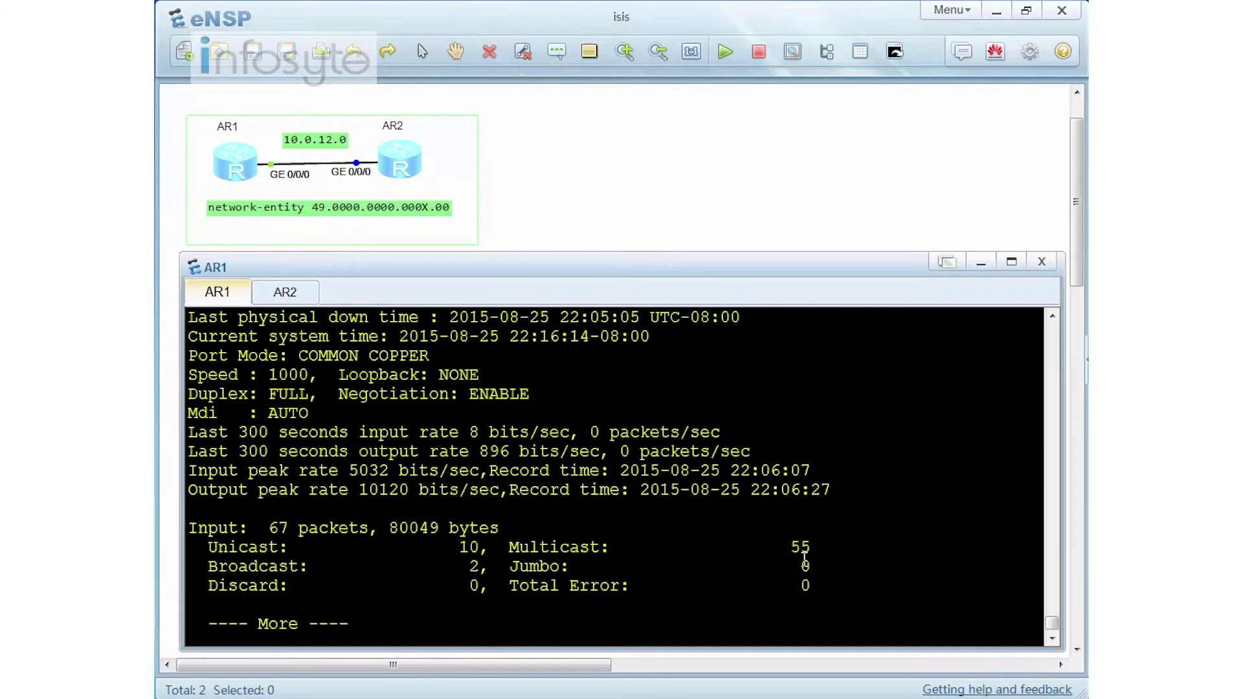
scroll(803, 566, "up", 2)
left_click_drag(983, 342, 920, 340)
left_click(914, 347)
scroll(848, 527, "down", 1)
scroll(848, 479, "up", 3)
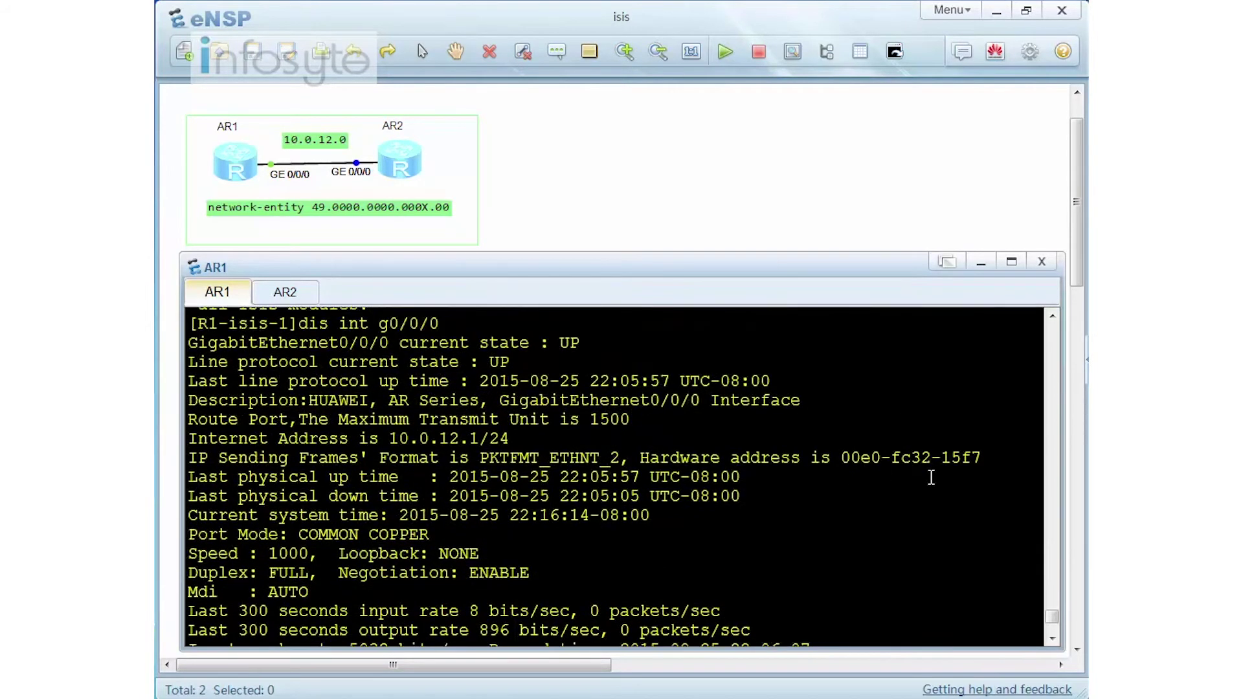
left_click_drag(911, 459, 983, 459)
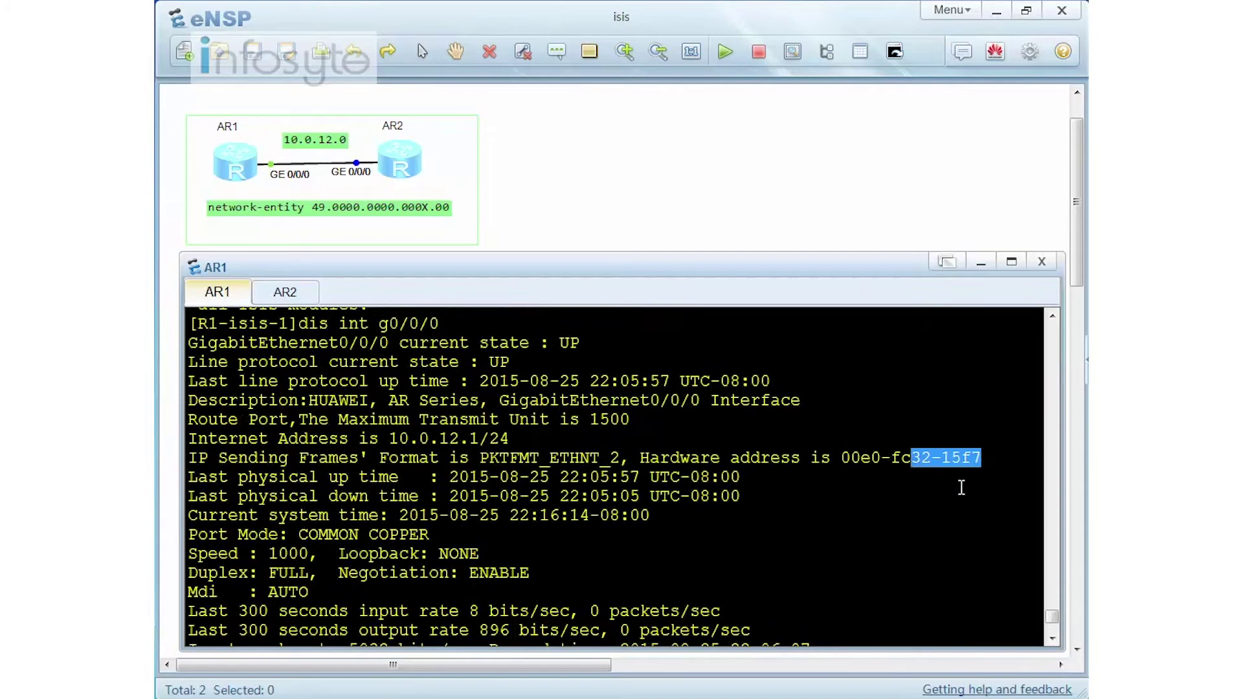
left_click(458, 373)
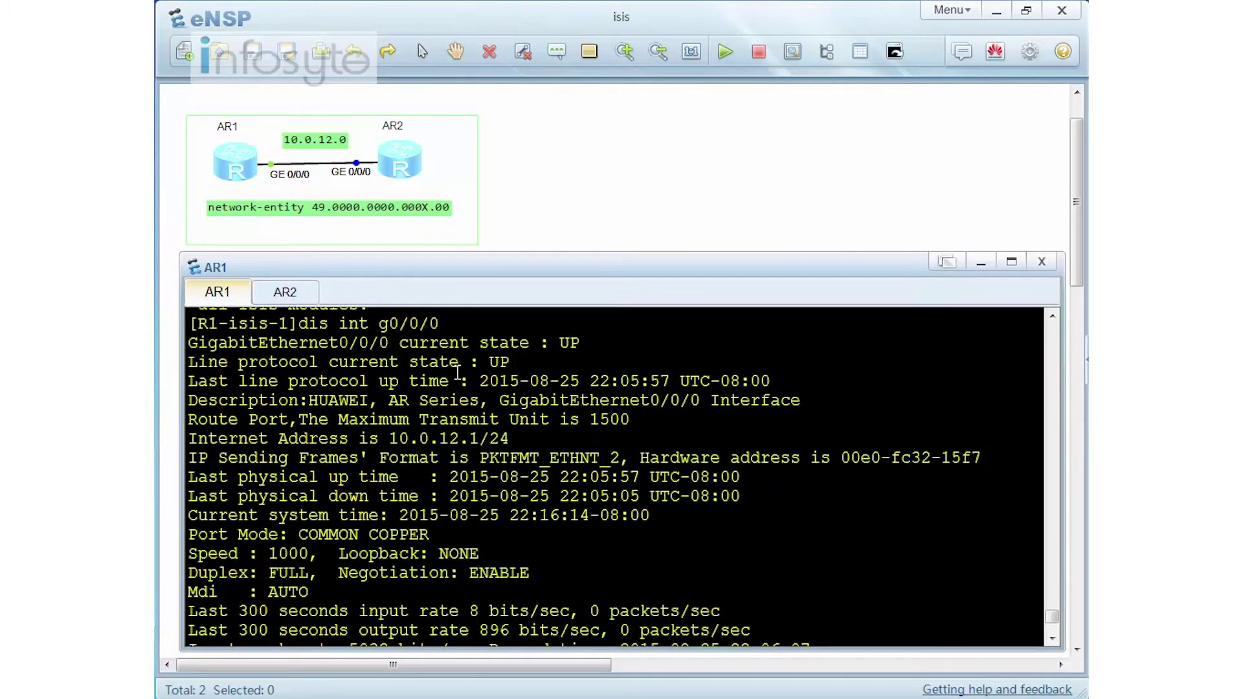
Display interface g0/0/0 on R2 and examine the last six digits of its hardware address.
key("ctrl+Tab")
type("dis in")
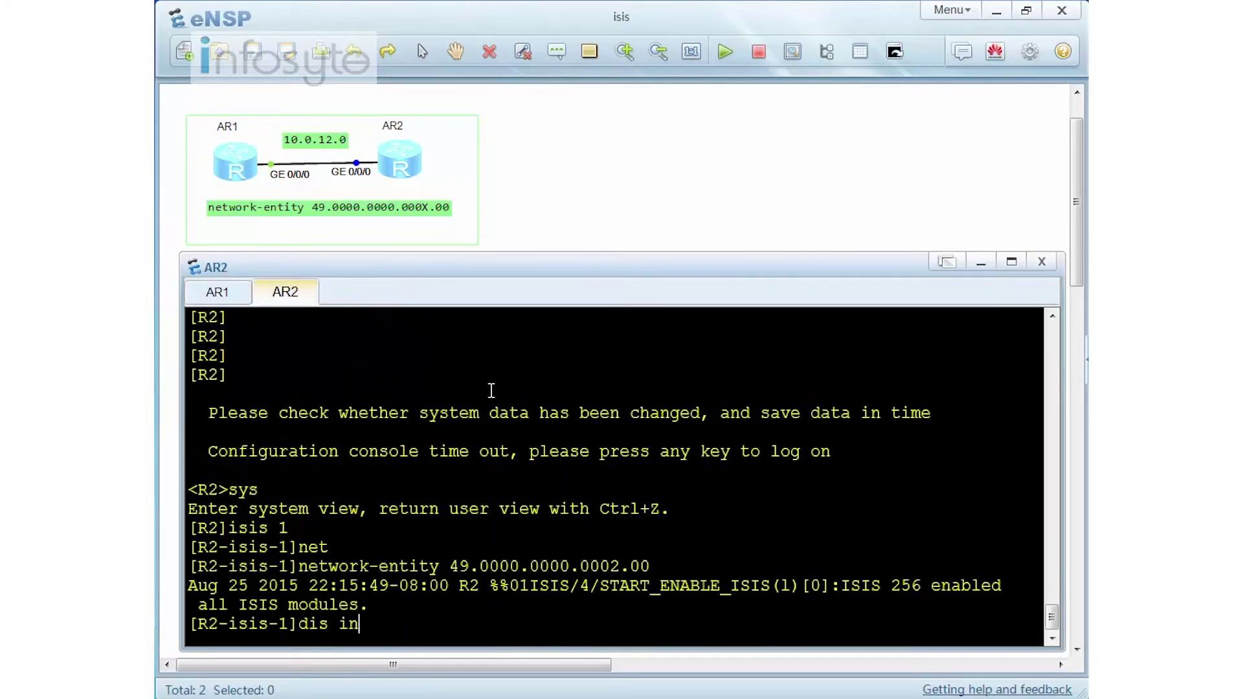
type("t g0/0/0")
key("Return")
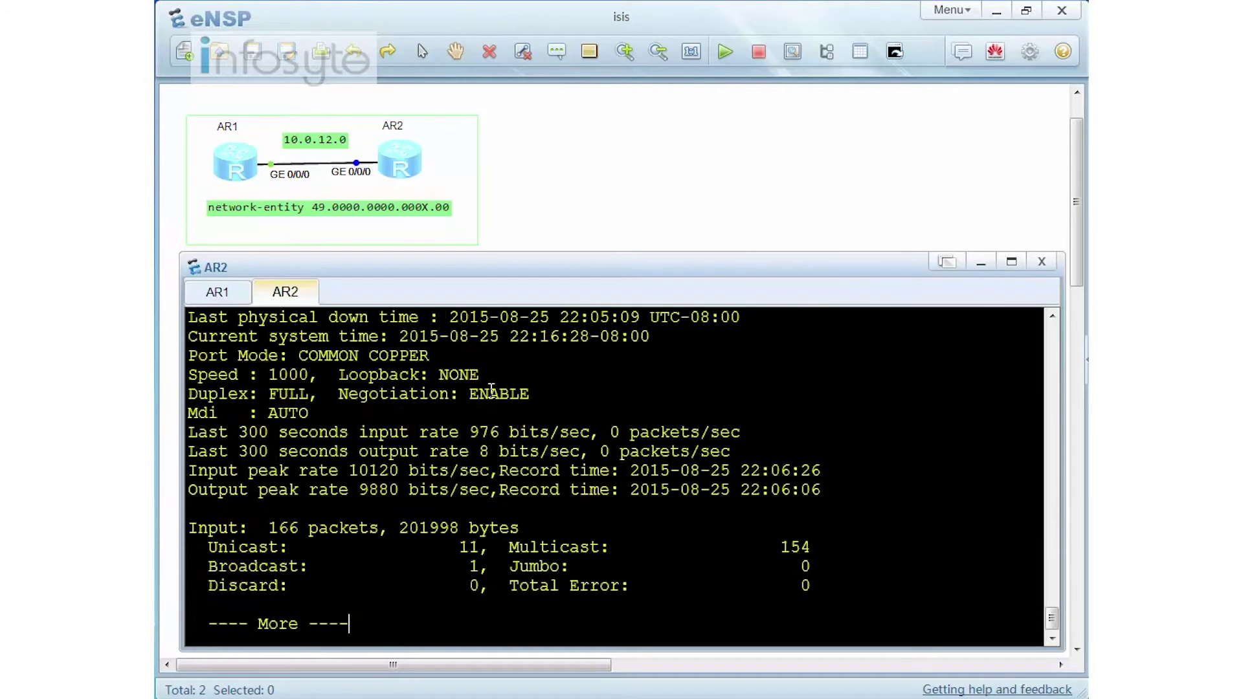
scroll(893, 458, "up", 2)
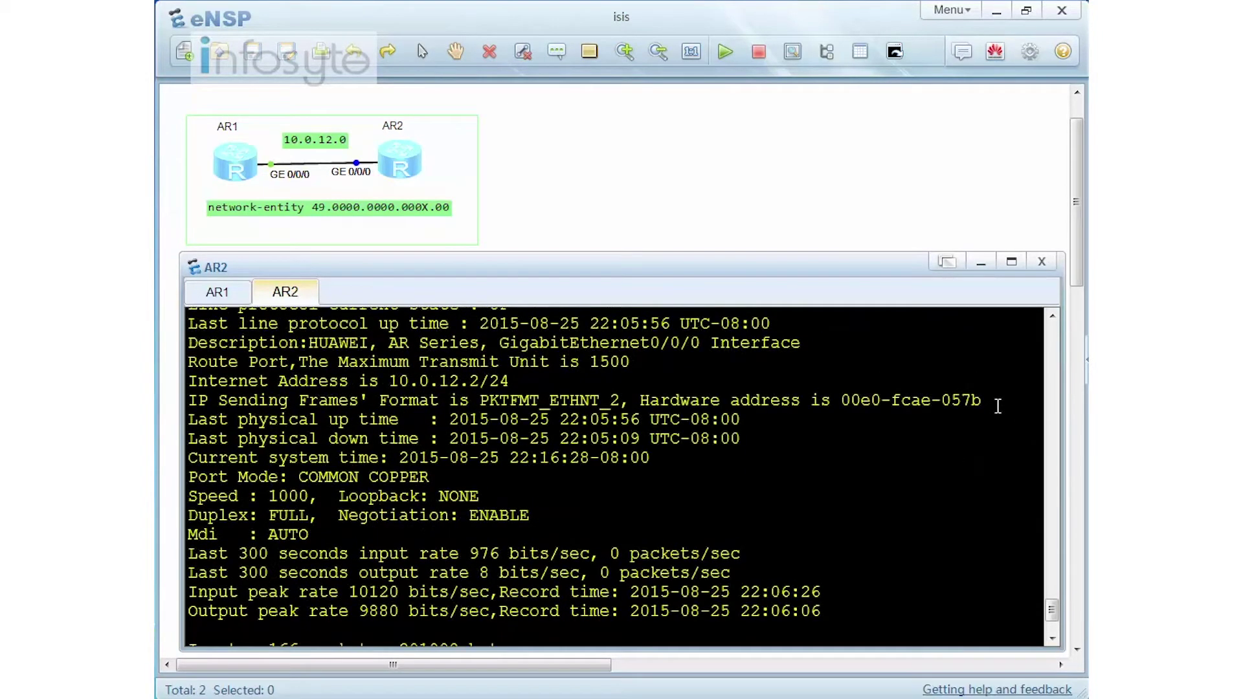
left_click_drag(981, 400, 911, 400)
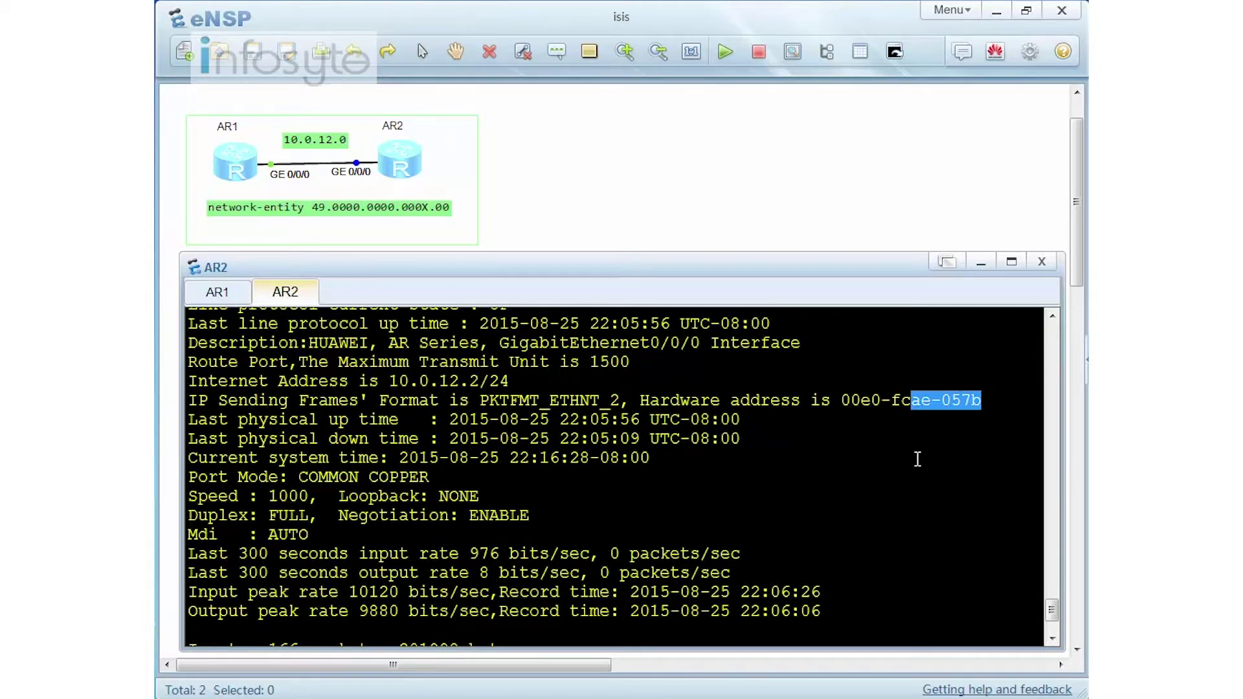
Compare the ending of the g0/0/0 hardware address on R1 with the one on R2.
left_click(235, 299)
scroll(815, 486, "up", 2)
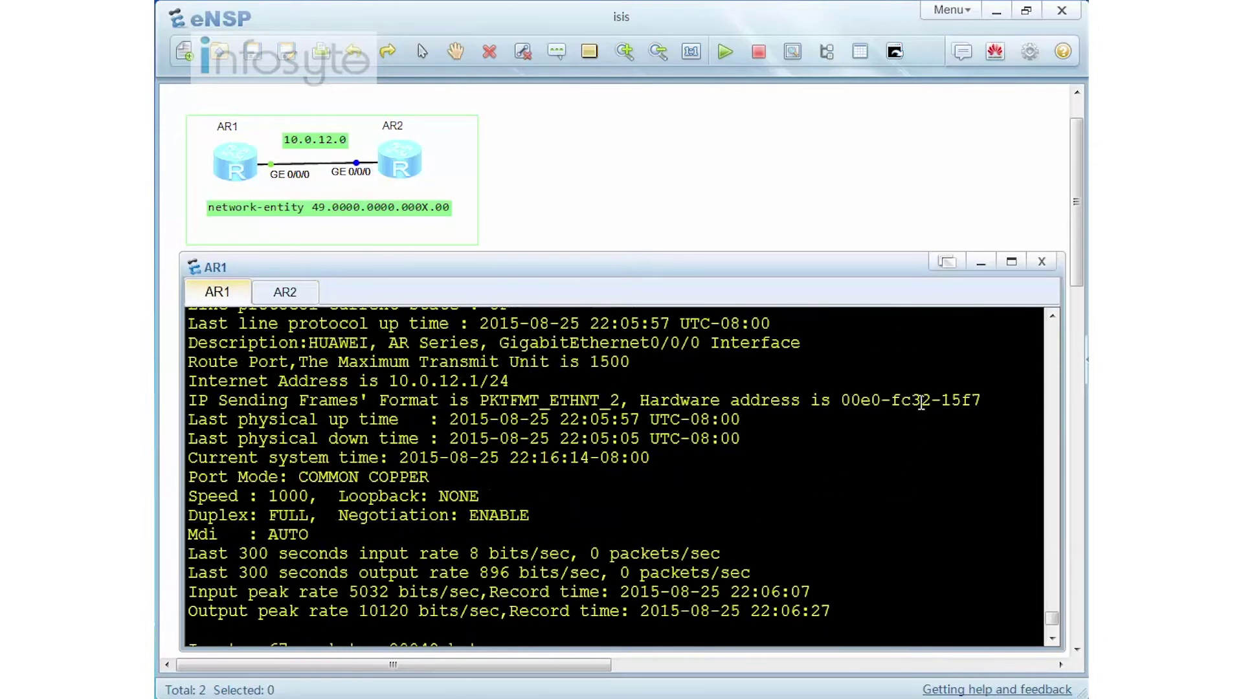
left_click_drag(911, 402, 982, 404)
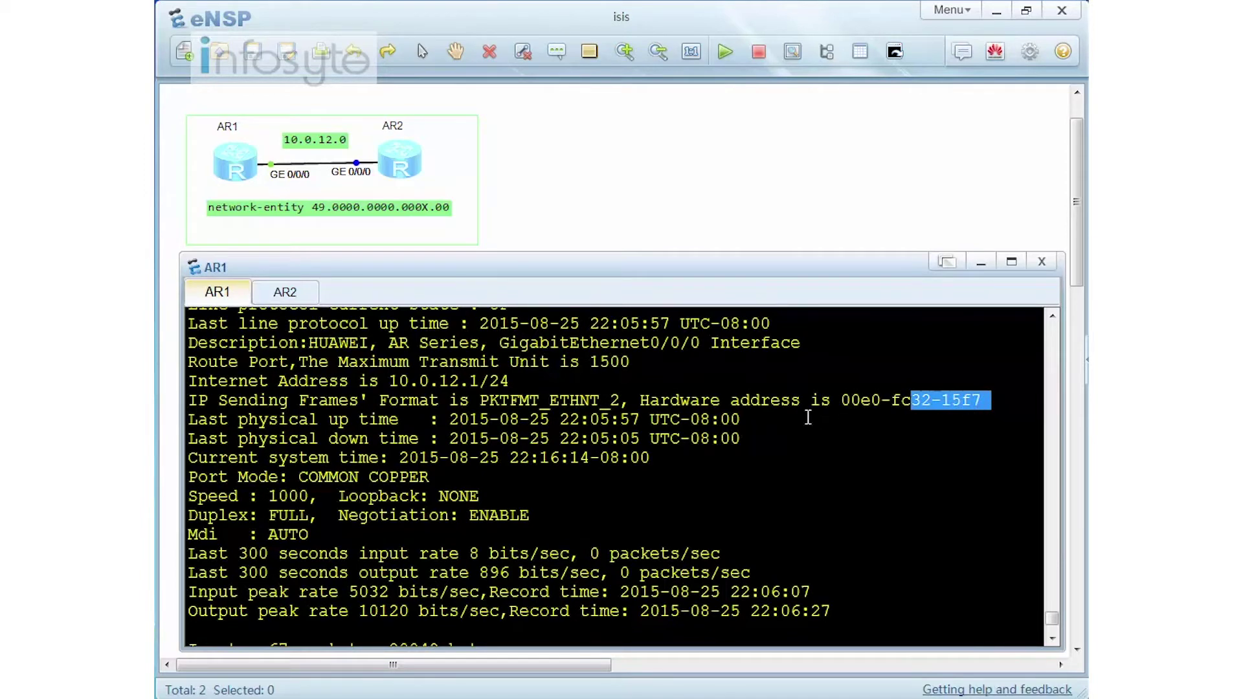
left_click(293, 300)
scroll(933, 480, "up", 2)
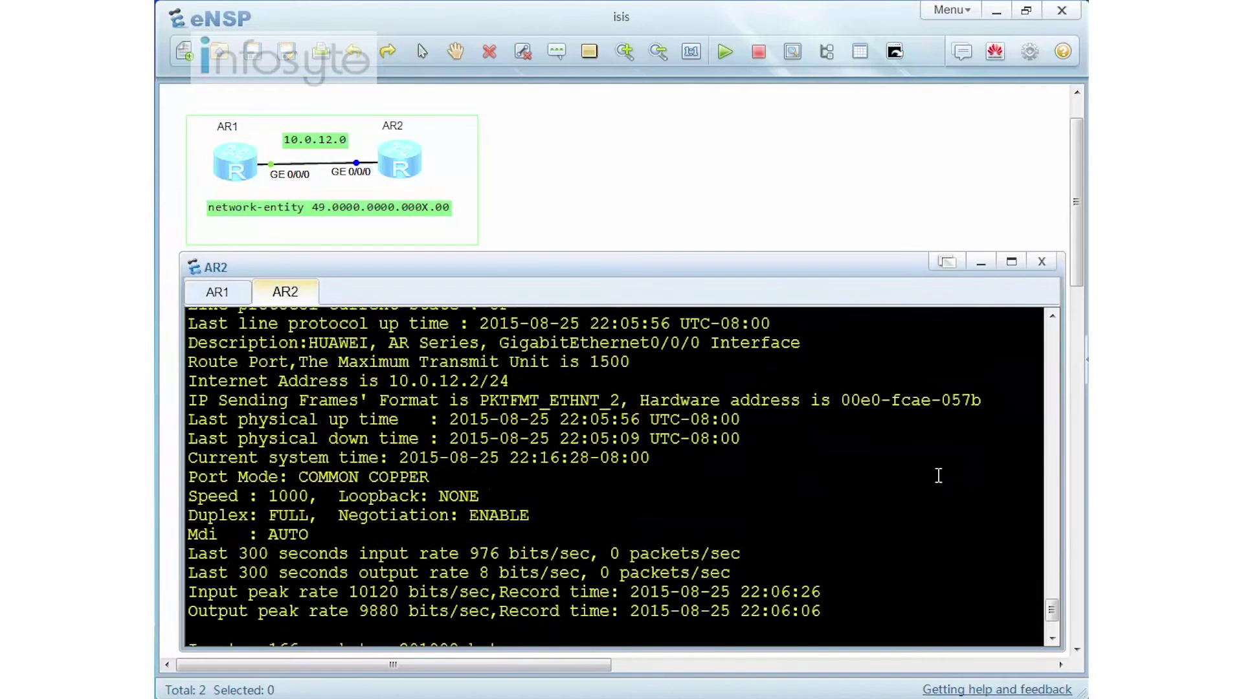
left_click_drag(909, 401, 987, 405)
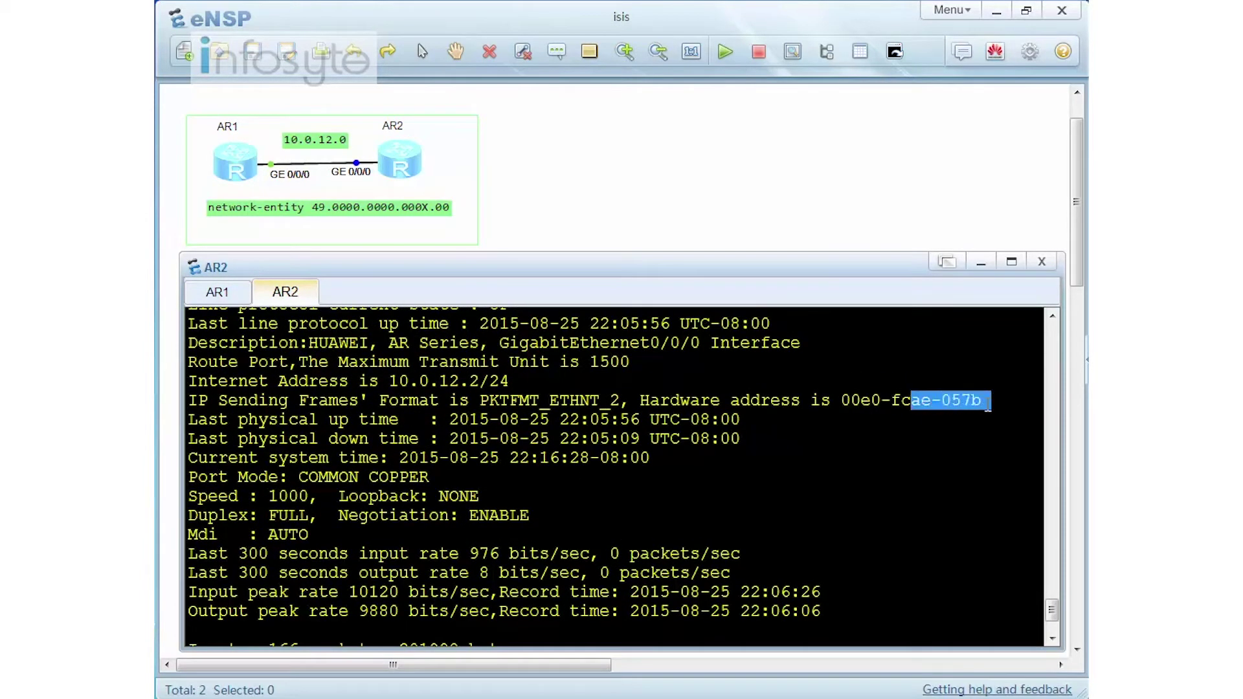
left_click(963, 454)
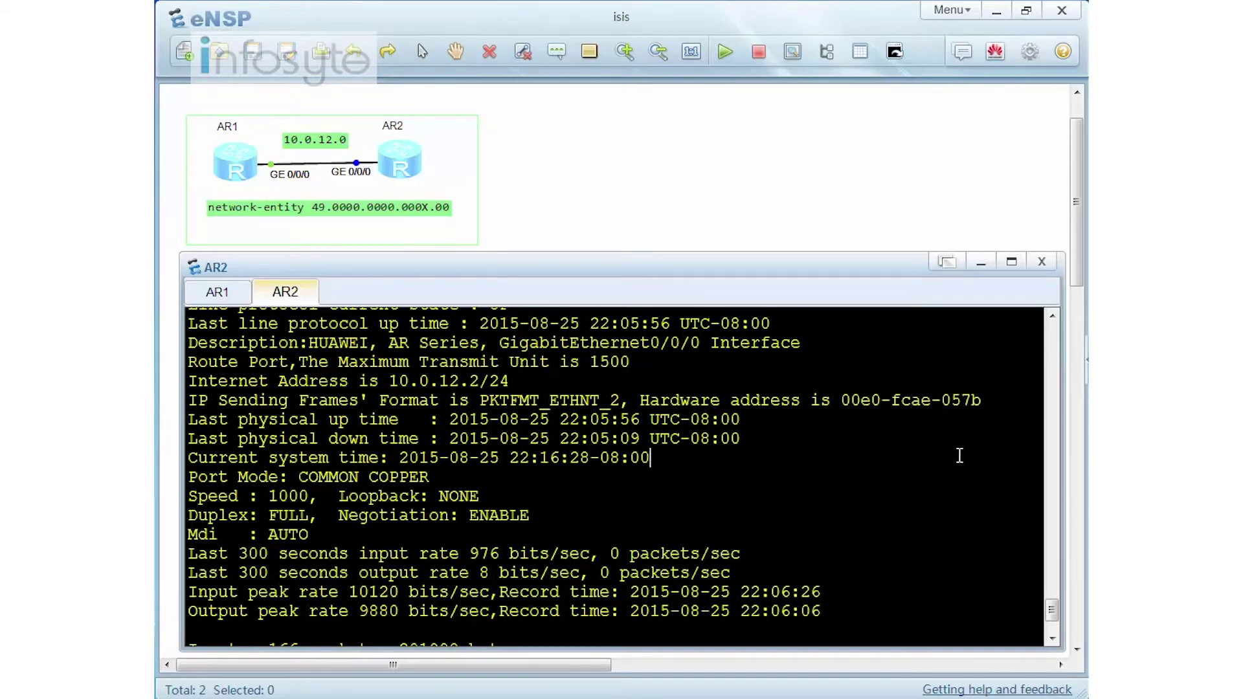
Quit the paged interface output on R2 and enable IS-IS on interface g0/0/0.
scroll(936, 474, "down", 2)
key("ctrl+c")
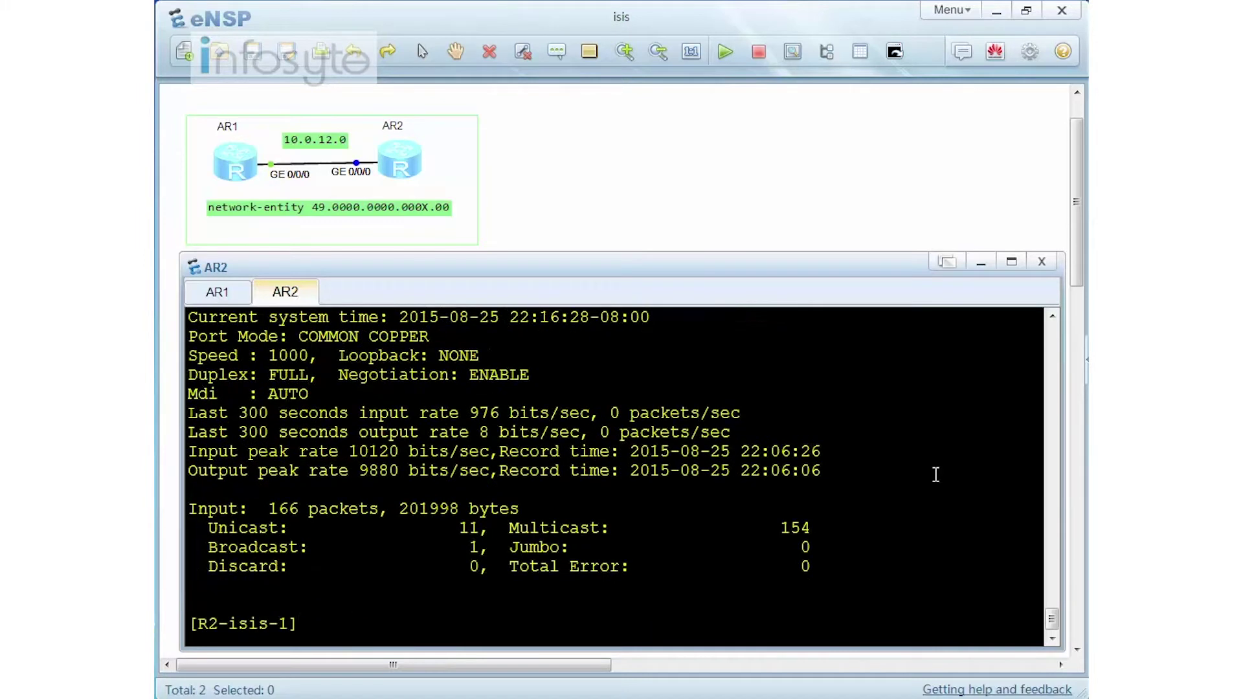
type("int g0/0/0")
key("Return")
type("is")
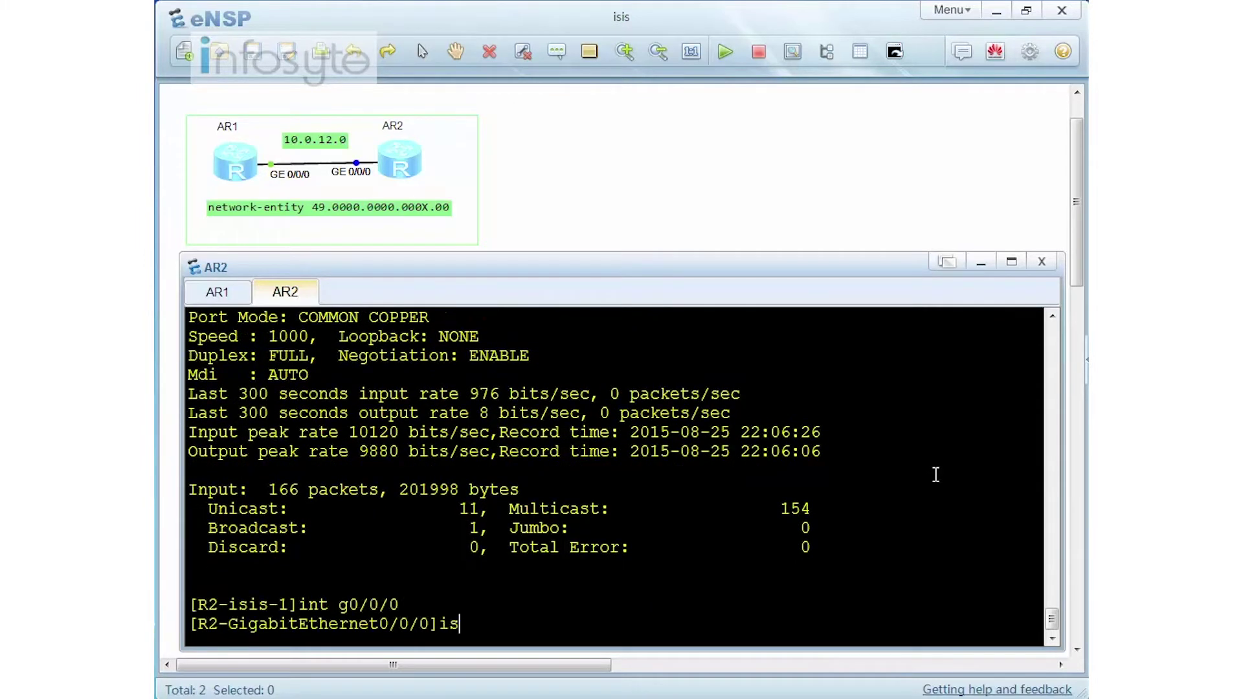
type("is en")
key("Return")
Enable IS-IS on R2's loopback interface lo0.
type("int lo")
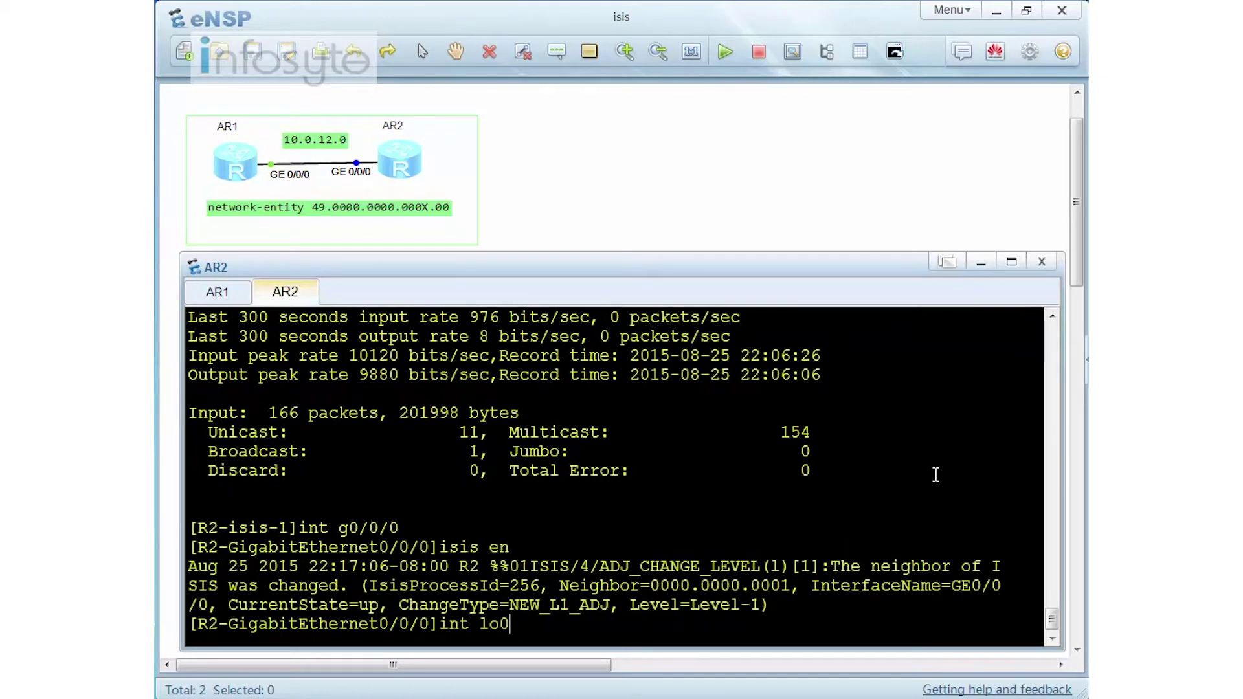
type("0")
key("Return")
type("isis en")
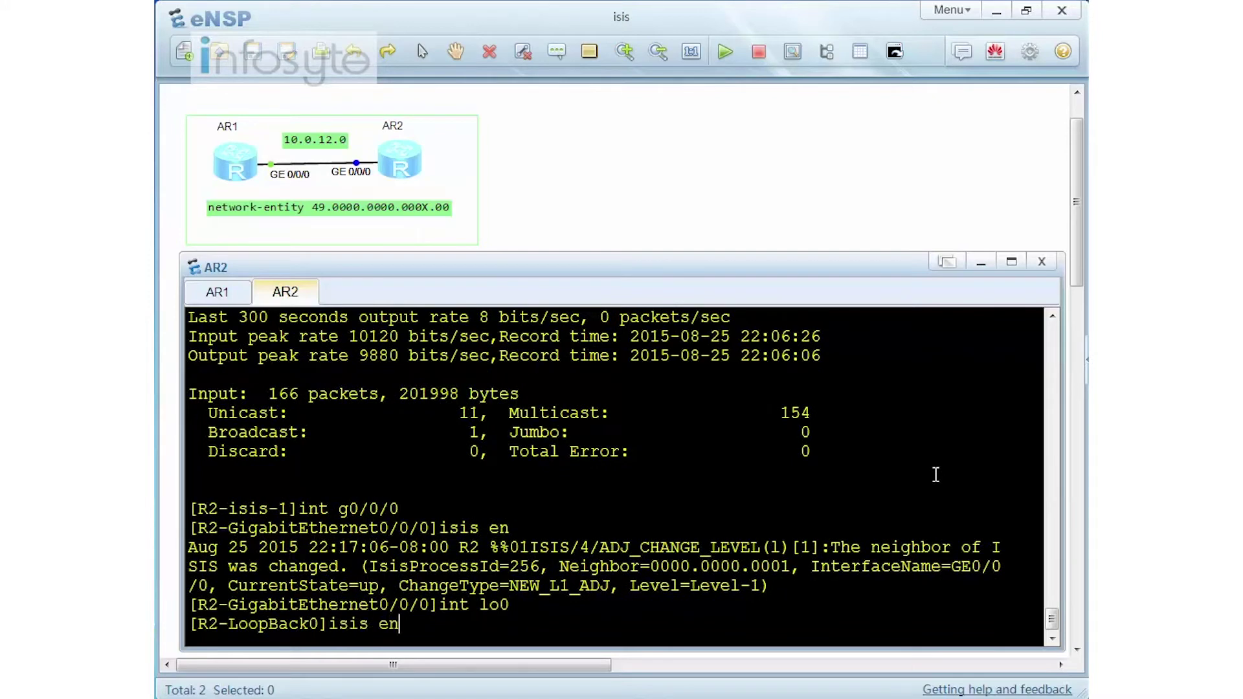
key("Return")
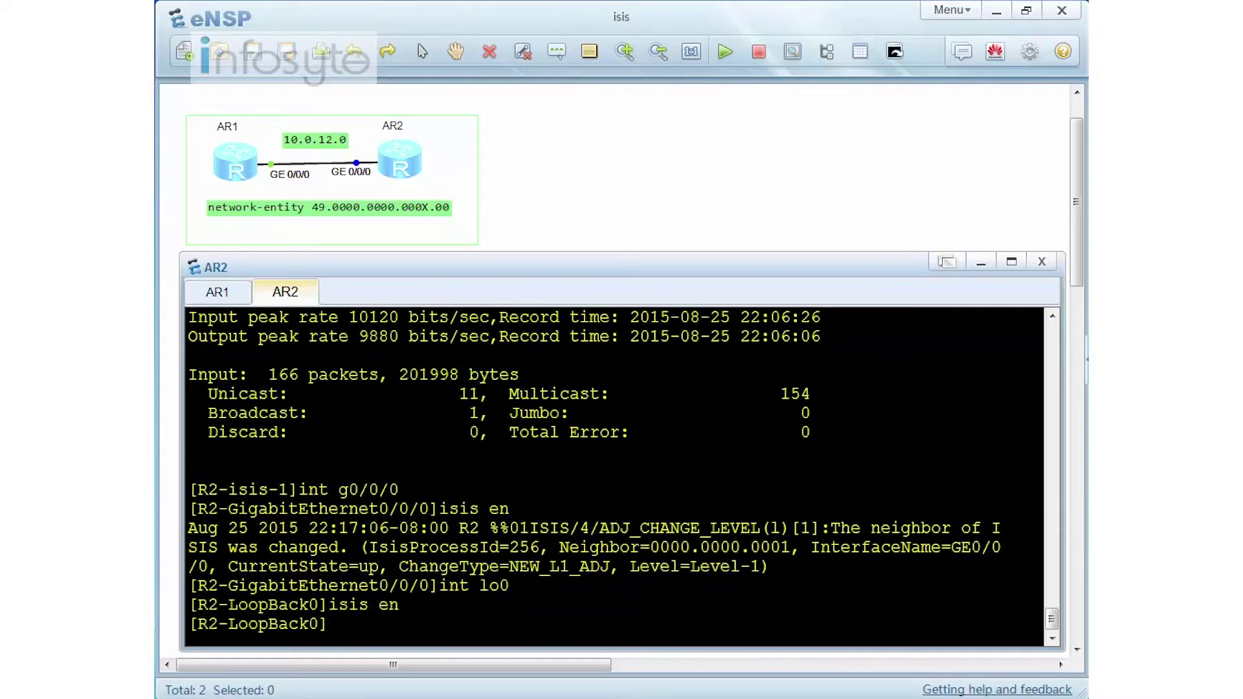
Switch to Wireshark, compare hello packets 31 and 32 from the two routers, and return to the R2 console in eNSP.
key("alt+Tab")
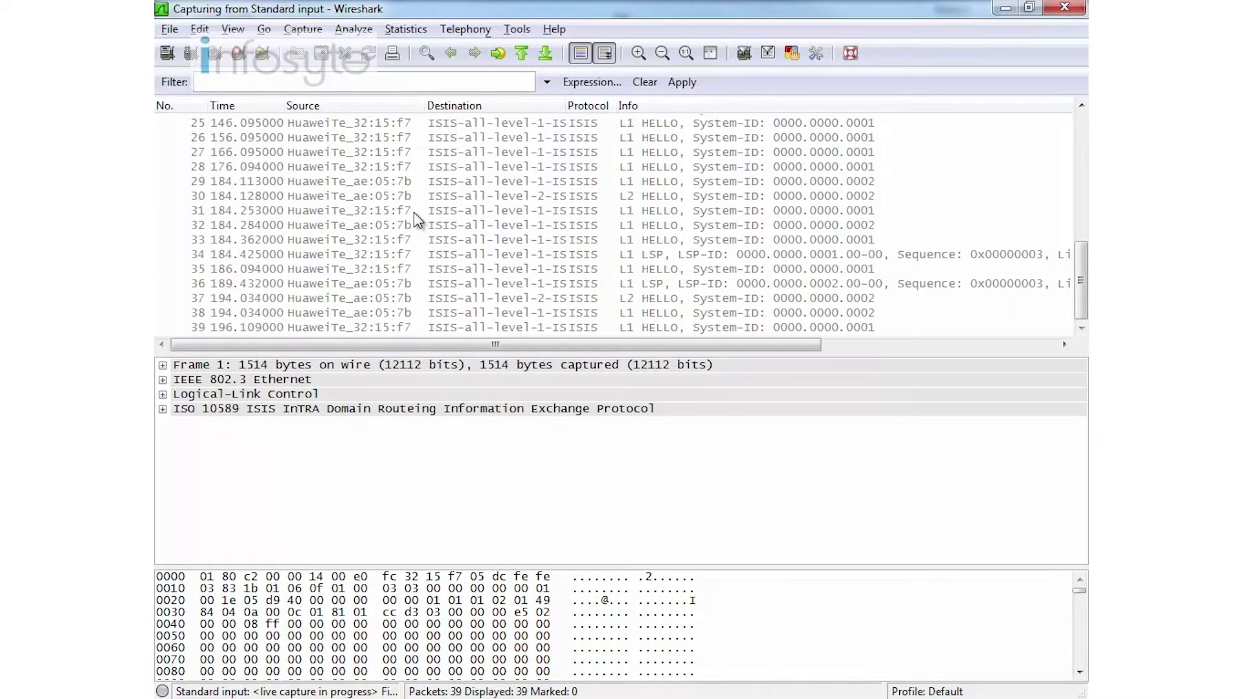
left_click(396, 212)
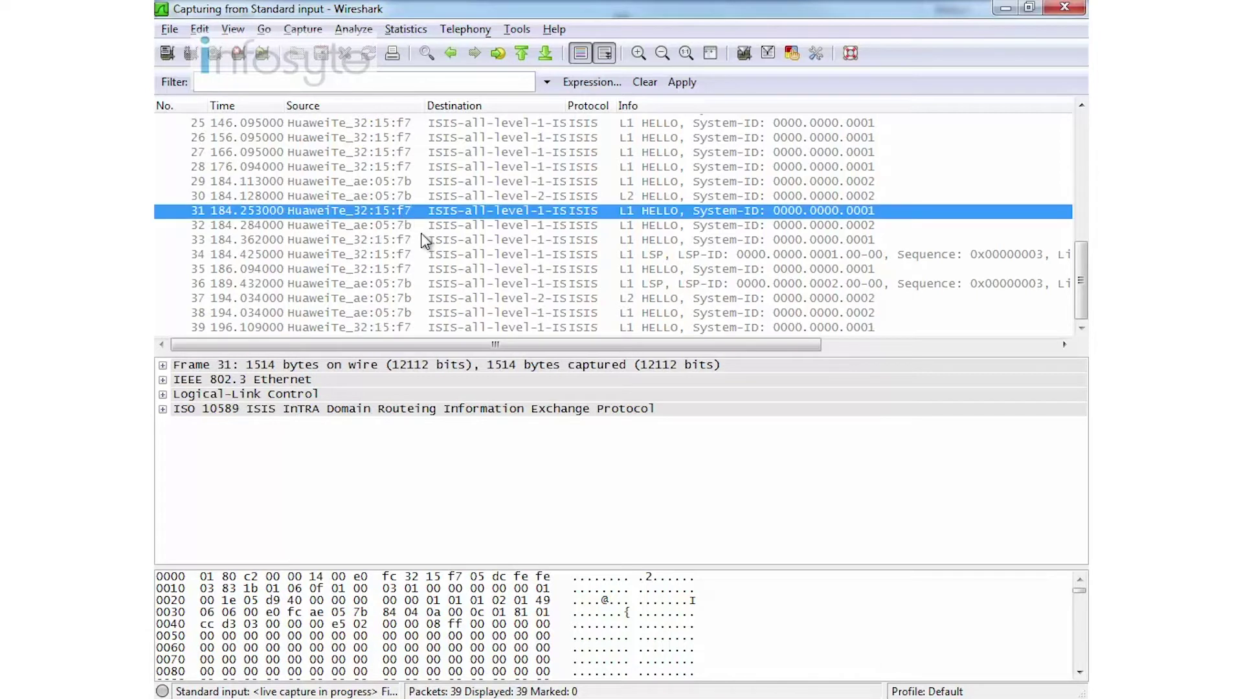
left_click(380, 227)
left_click(384, 209)
left_click(384, 221)
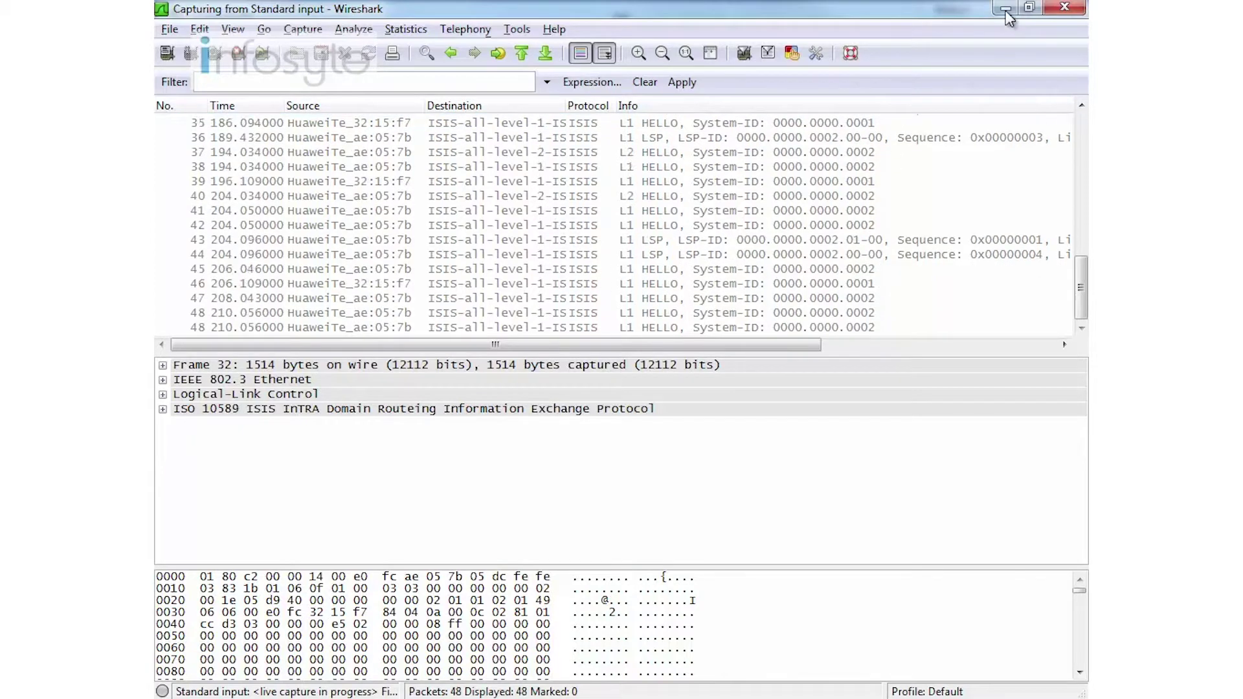
key("alt+Tab")
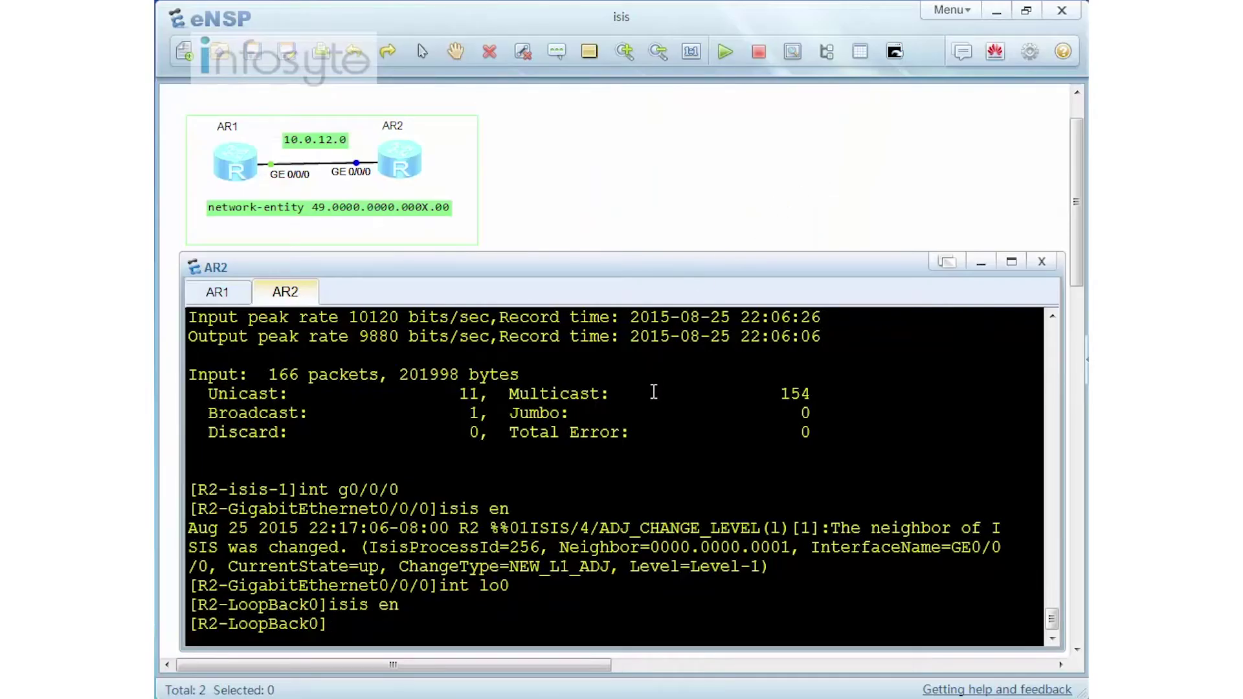
Leave R2's LoopBack0 interface view and enter the IS-IS process view.
type("isis")
key("BackSpace")
key("BackSpace")
key("BackSpace")
type("q")
key("Return")
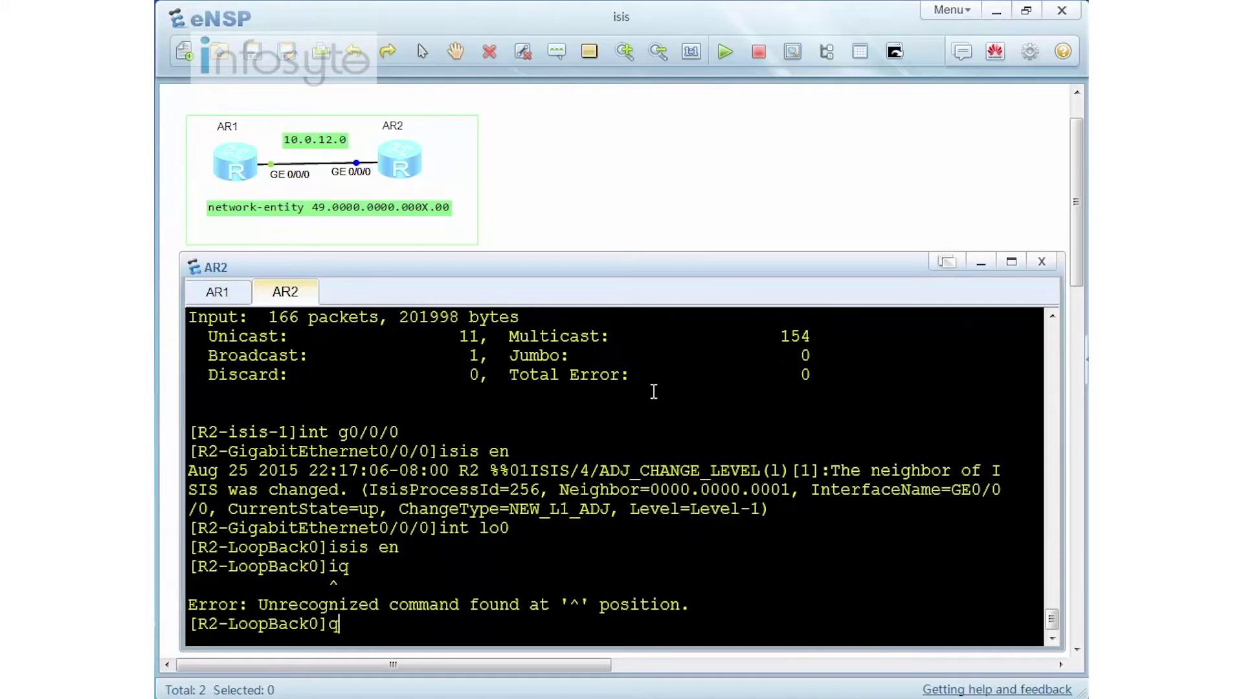
type("q")
key("Return")
key("Return")
key("Return")
type("isis")
key("Return")
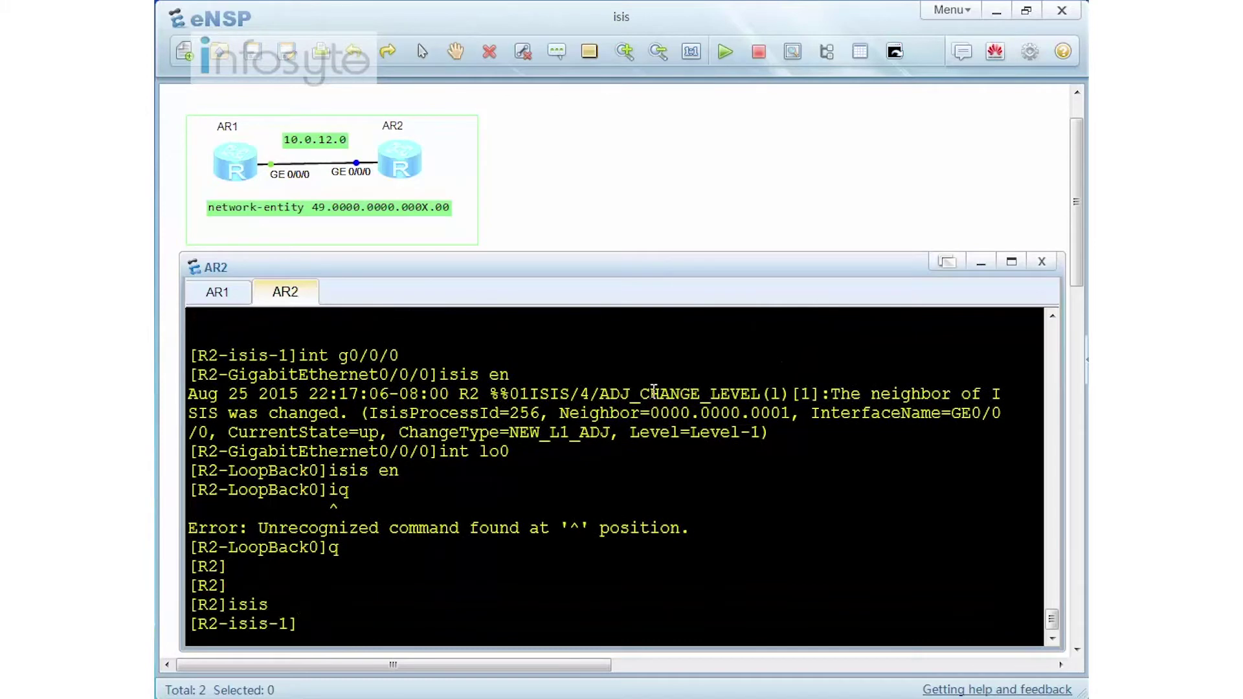
Set the IS level of R2's IS-IS process to level-1.
type("is-l")
key("Tab")
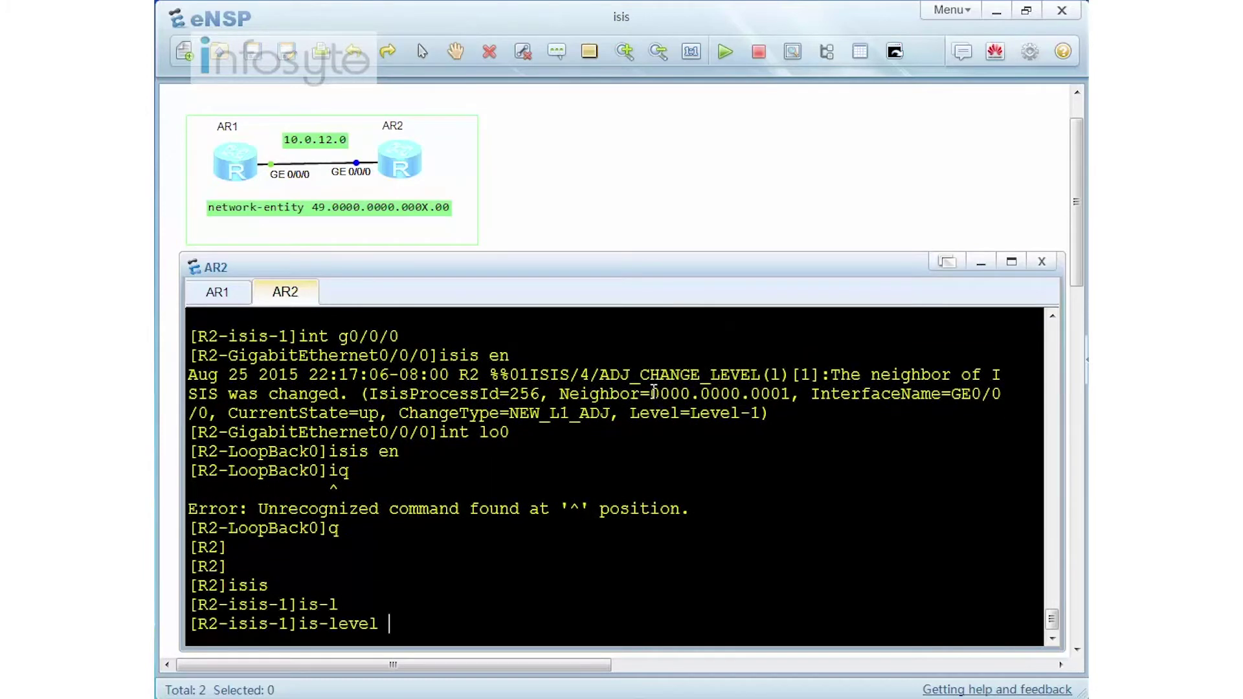
type("l")
key("Tab")
key("Return")
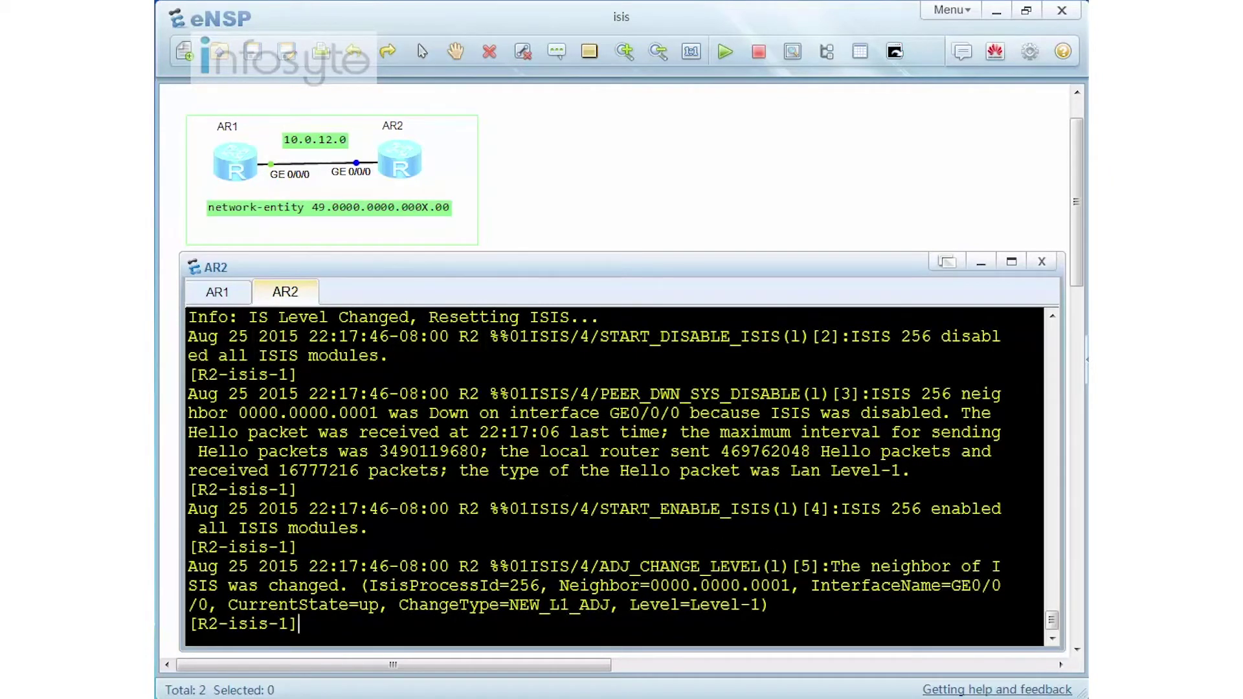
Switch to Wireshark, examine the captured L1 LSP packets 62, 64 and 65, and return to the R2 console in eNSP.
key("alt+Tab")
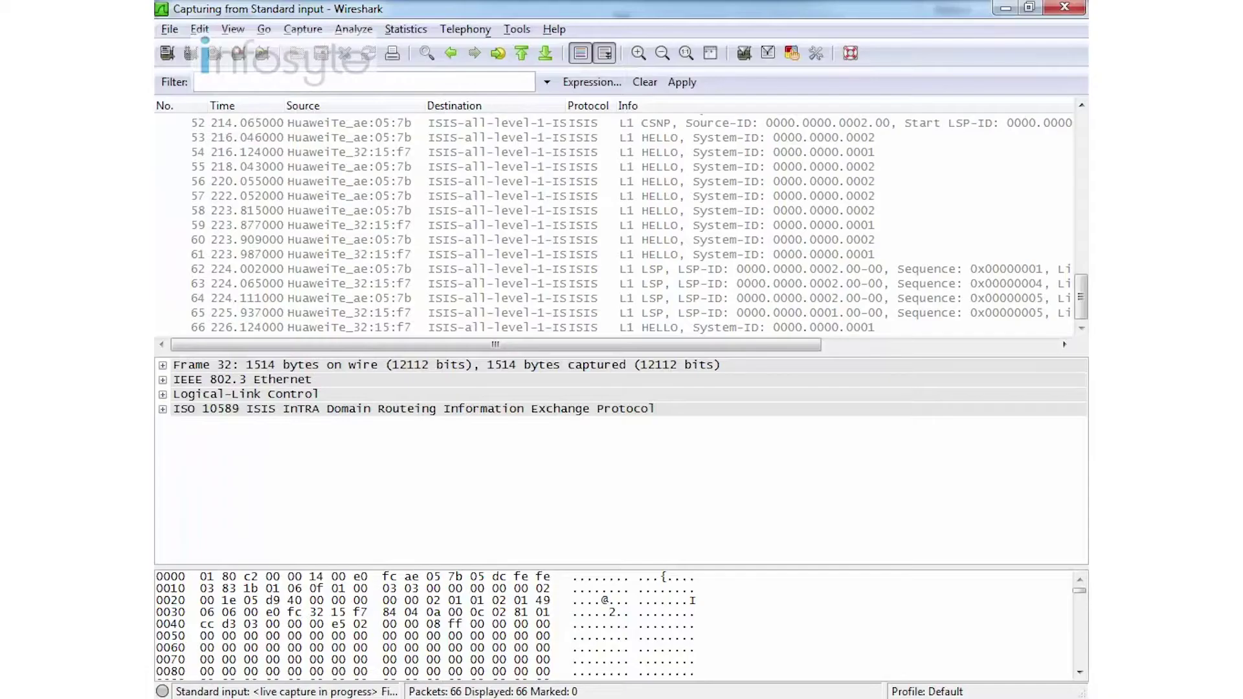
left_click(668, 266)
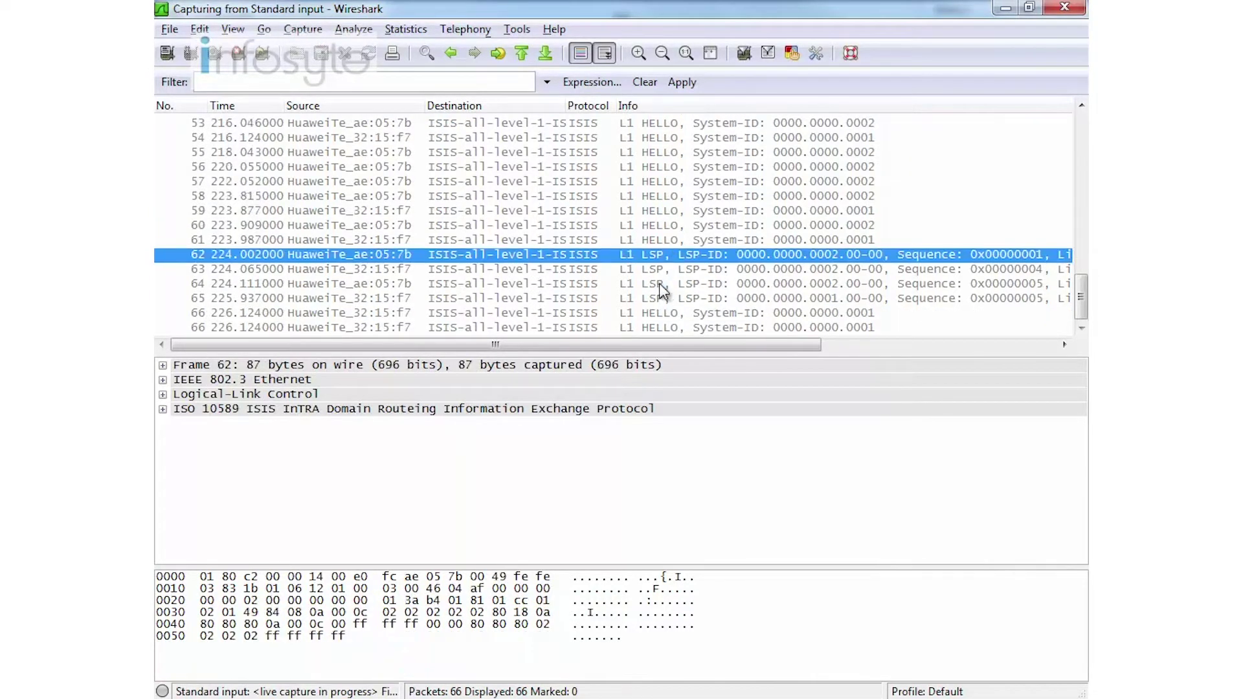
left_click(659, 283)
left_click(665, 299)
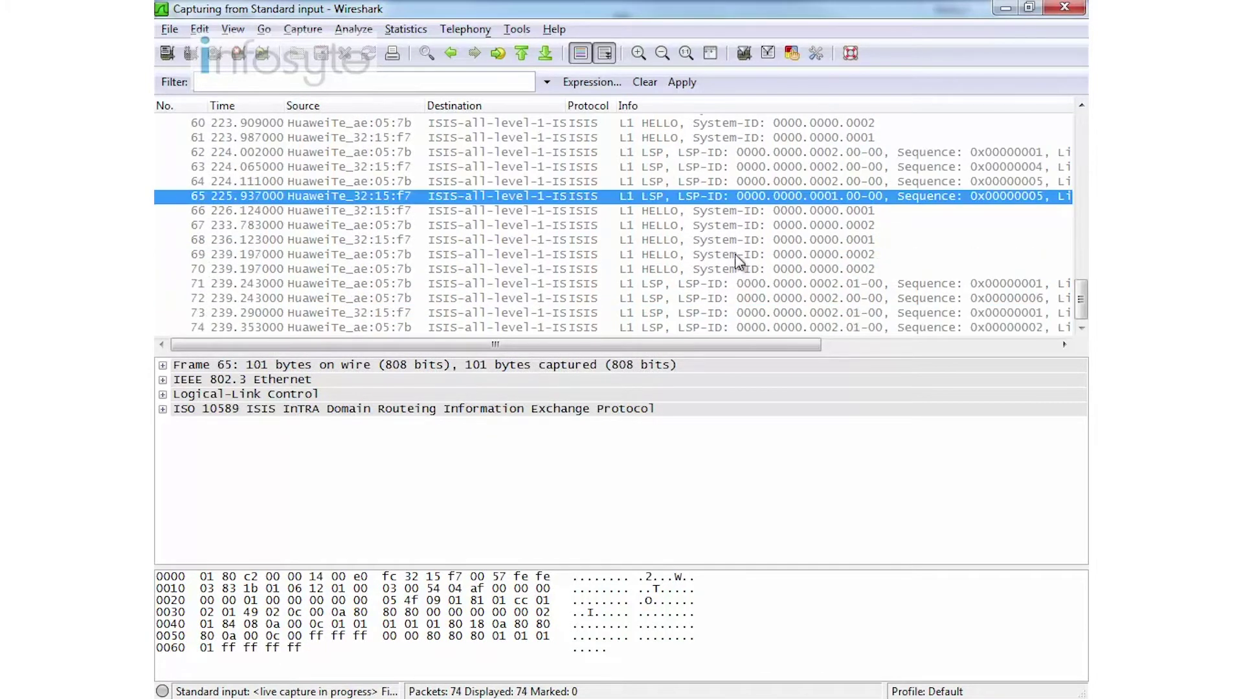
scroll(738, 255, "up", 2)
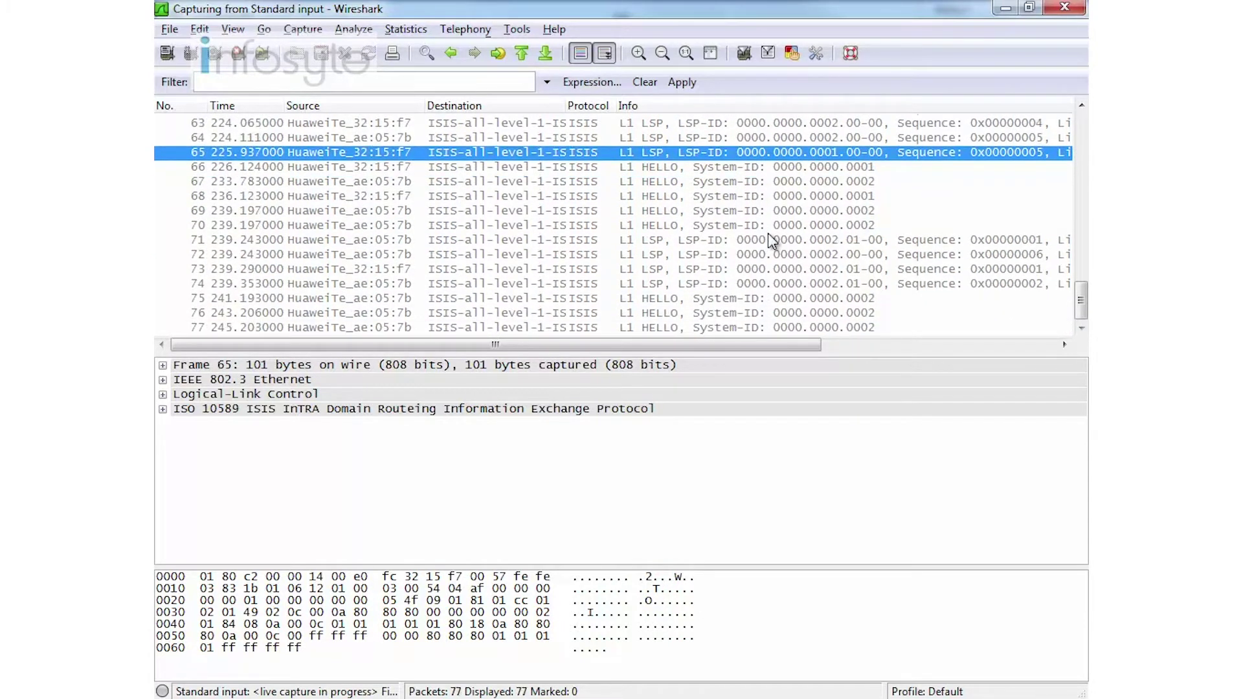
scroll(768, 233, "up", 1)
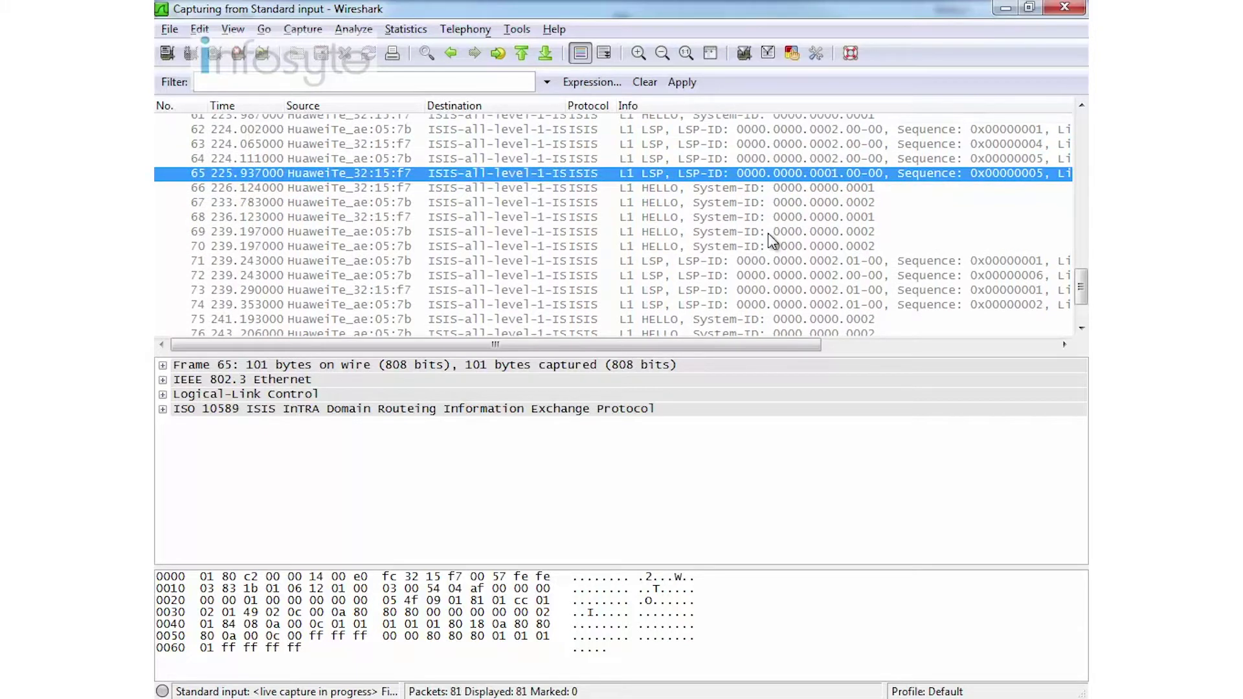
left_click(1005, 10)
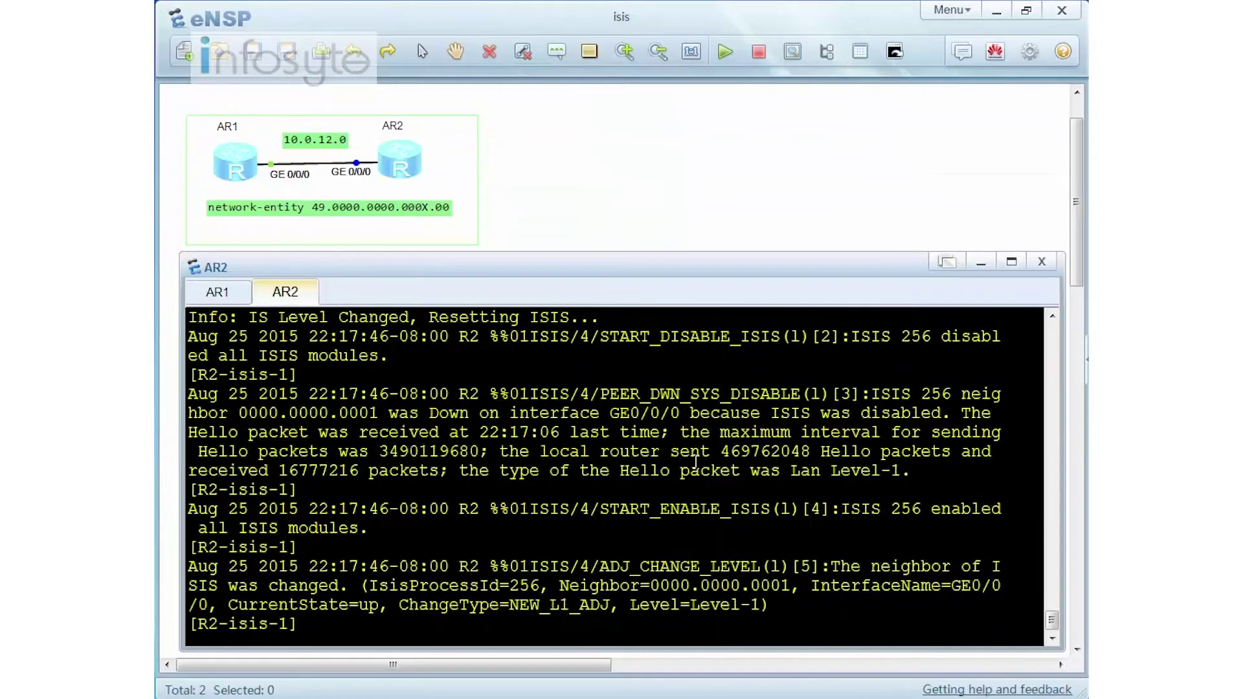
key("Return")
key("Return")
key("Return")
key("Return")
key("Return")
key("Return")
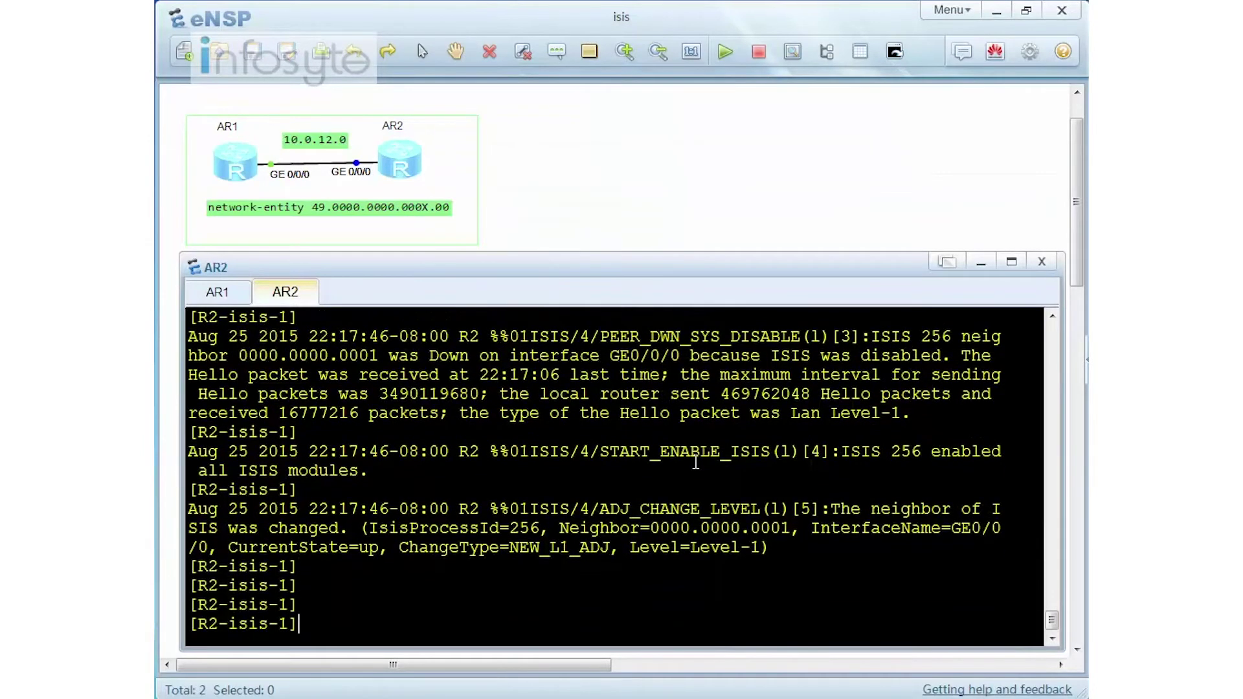
Leave the IS-IS process view on R2 and return to the system view.
type("q")
key("Return")
key("Return")
key("Return")
key("Return")
Display R2's IS-IS interface information and check the DIS entry for GE0/0/0.
type("d")
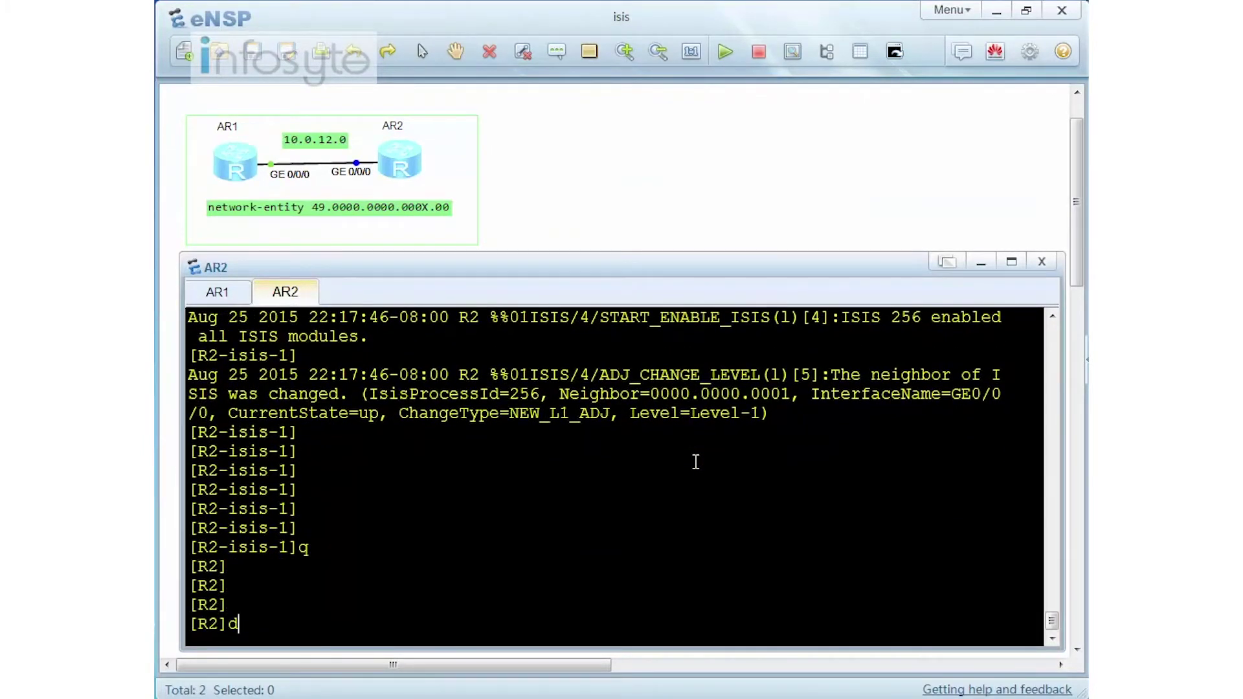
type("is isis int")
key("Tab")
key("Return")
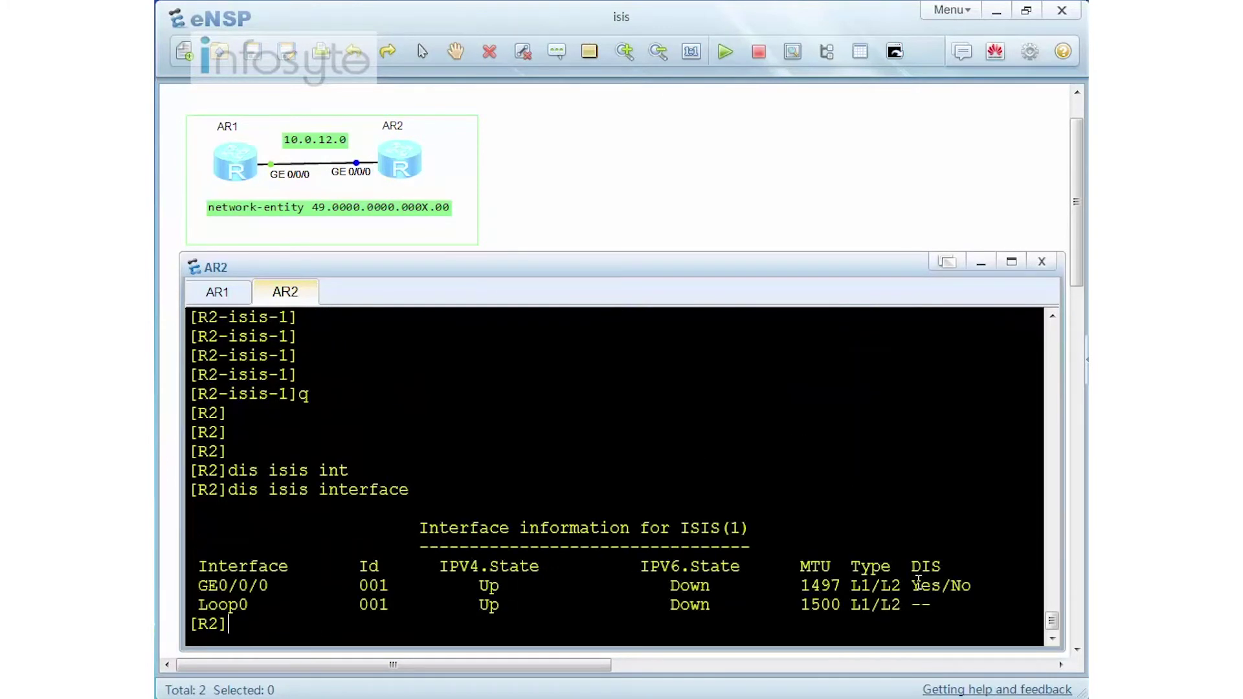
left_click_drag(911, 582, 940, 582)
Switch to the R1 console, finish its paged output, and display R1's IS-IS interface information.
left_click(217, 292)
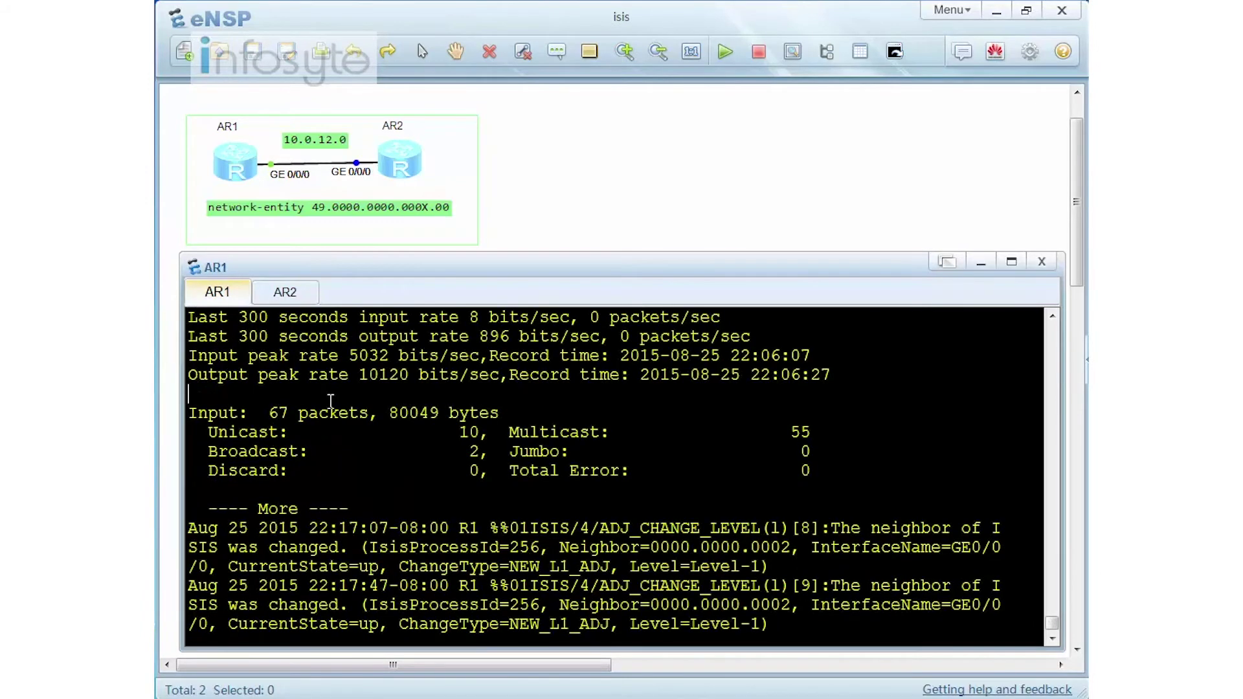
key("space")
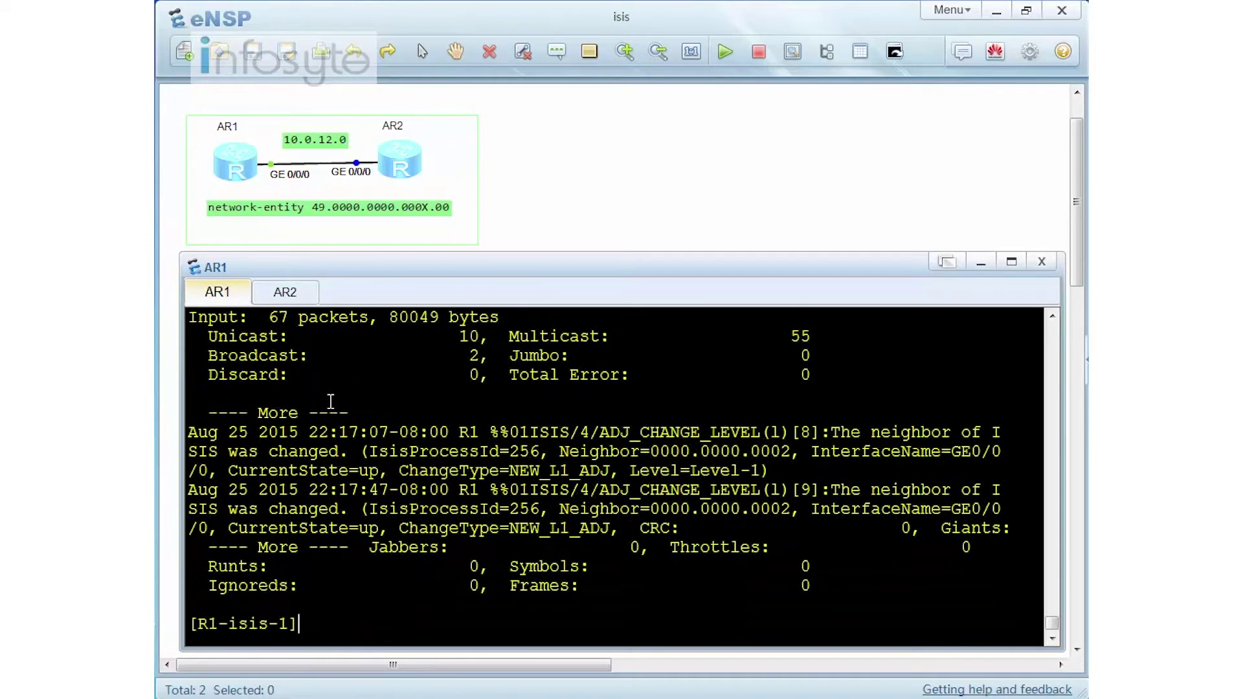
type("dis isis int")
key("Return")
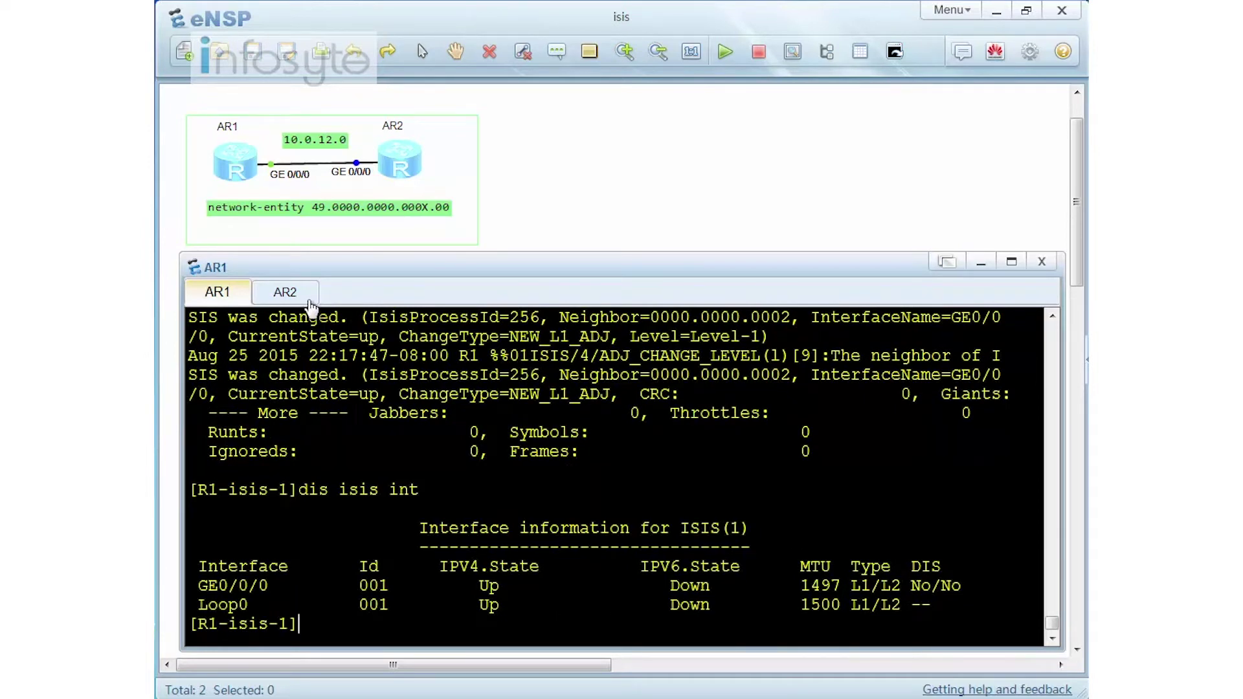
Display the details of interface g0/0/0 on R2 and check its hardware address.
left_click(288, 292)
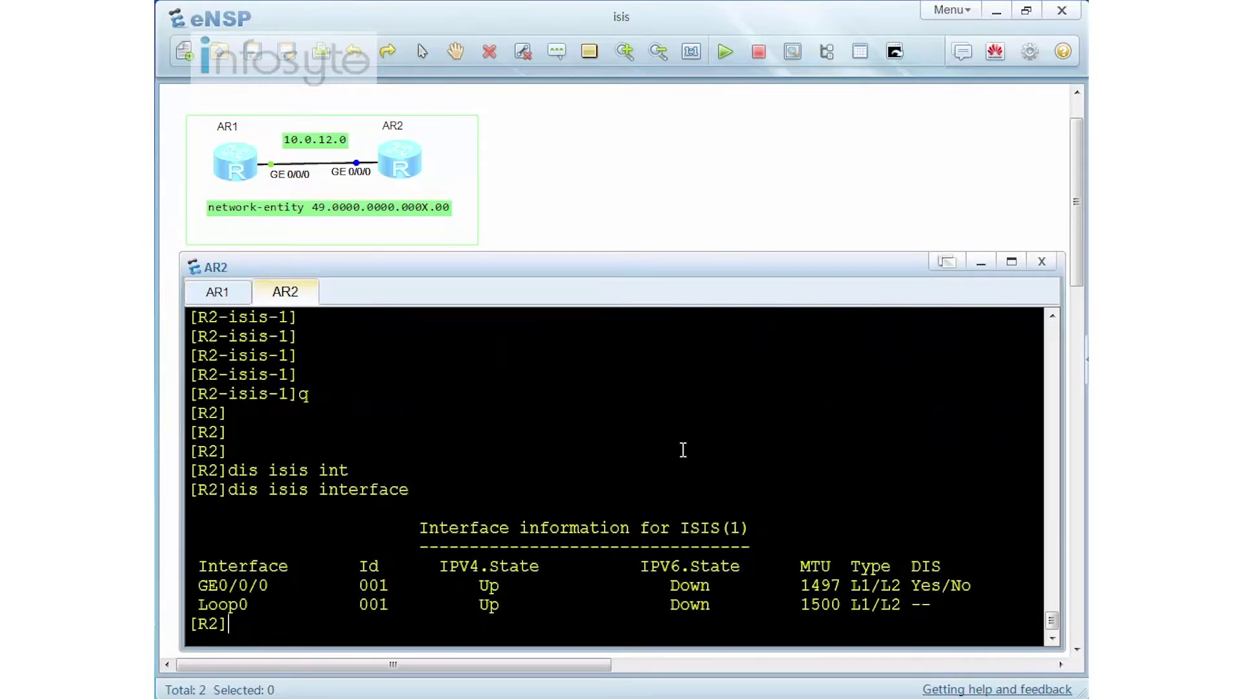
type("dis int g0/0/0")
key("Return")
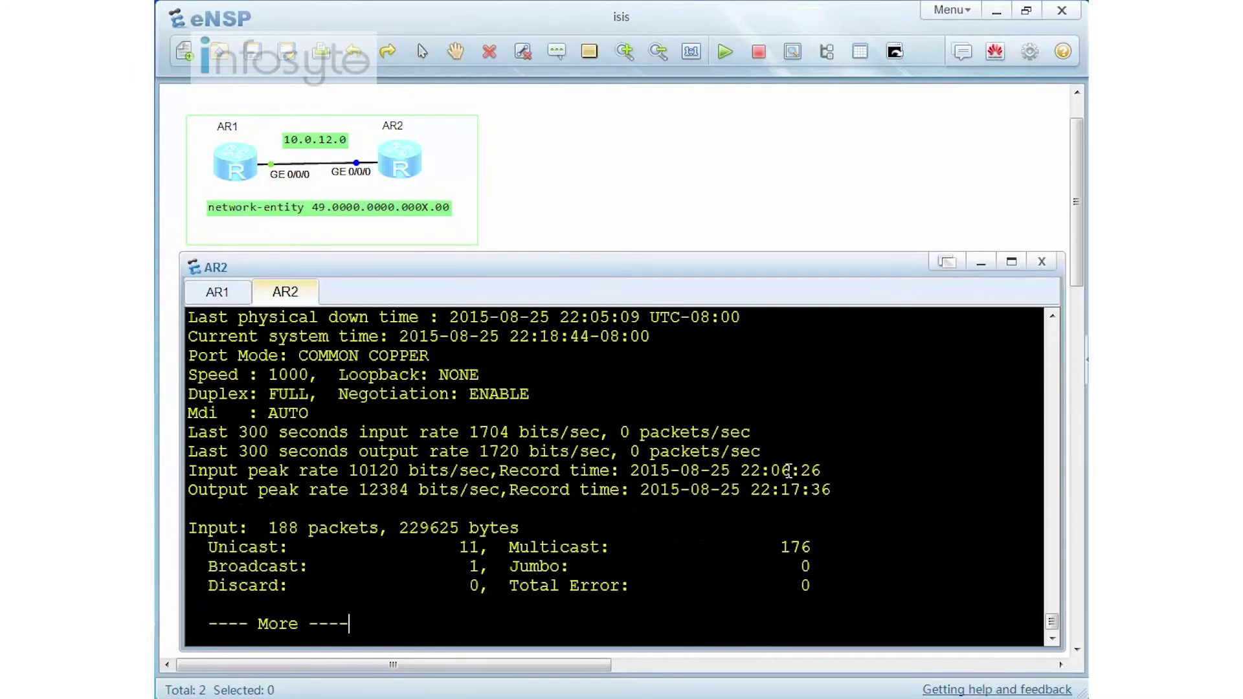
scroll(788, 471, "up", 2)
left_click_drag(913, 402, 985, 414)
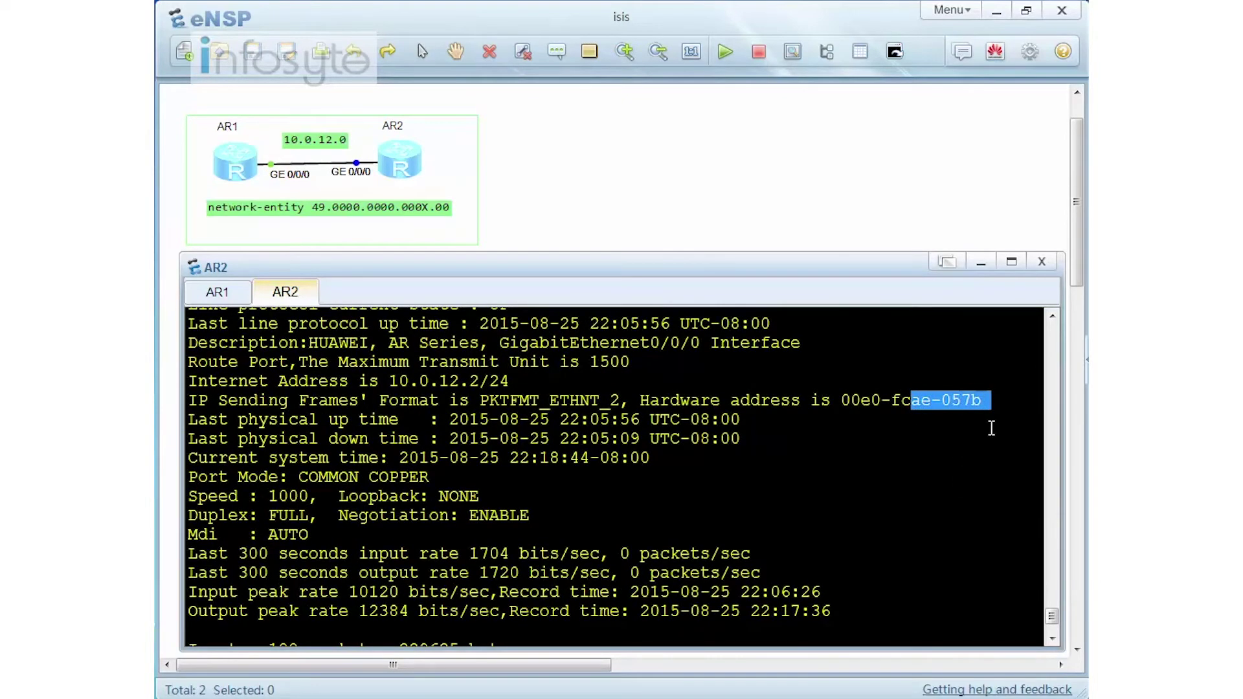
scroll(906, 414, "down", 2)
Display the details of interface g0/0/0 on R1 and highlight its hardware address for comparison with R2's.
left_click(236, 301)
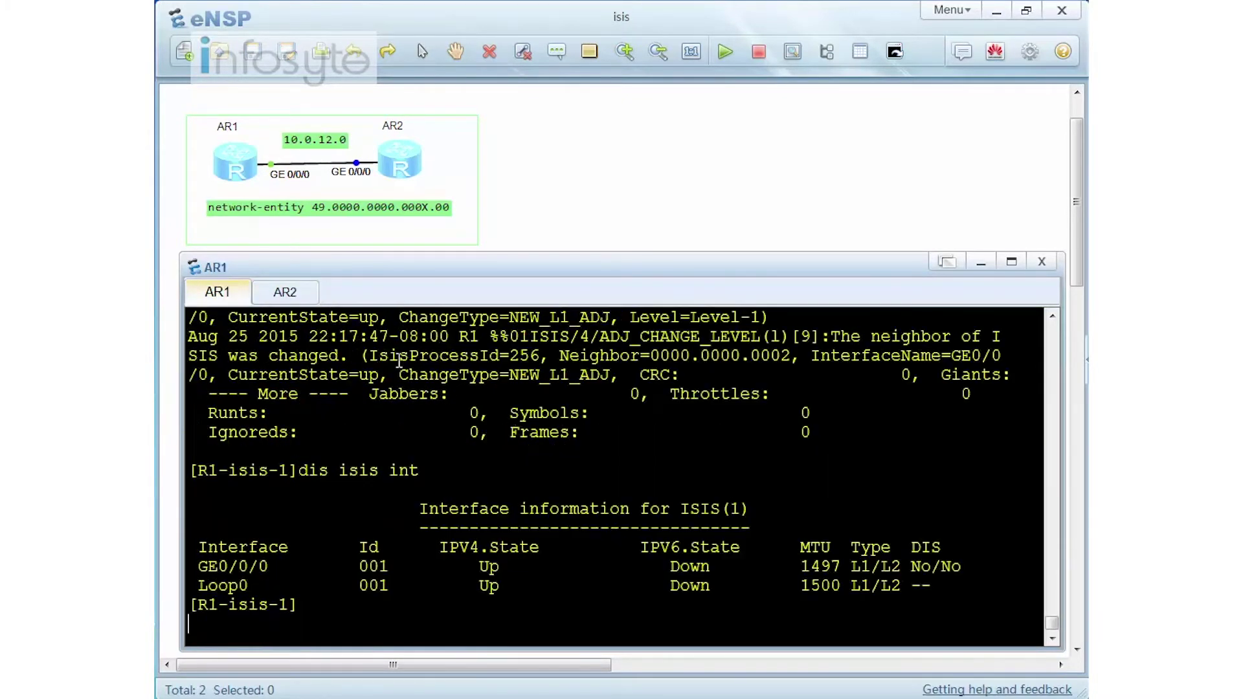
type("dis ins")
key("BackSpace")
type("t g0/0/0")
key("Return")
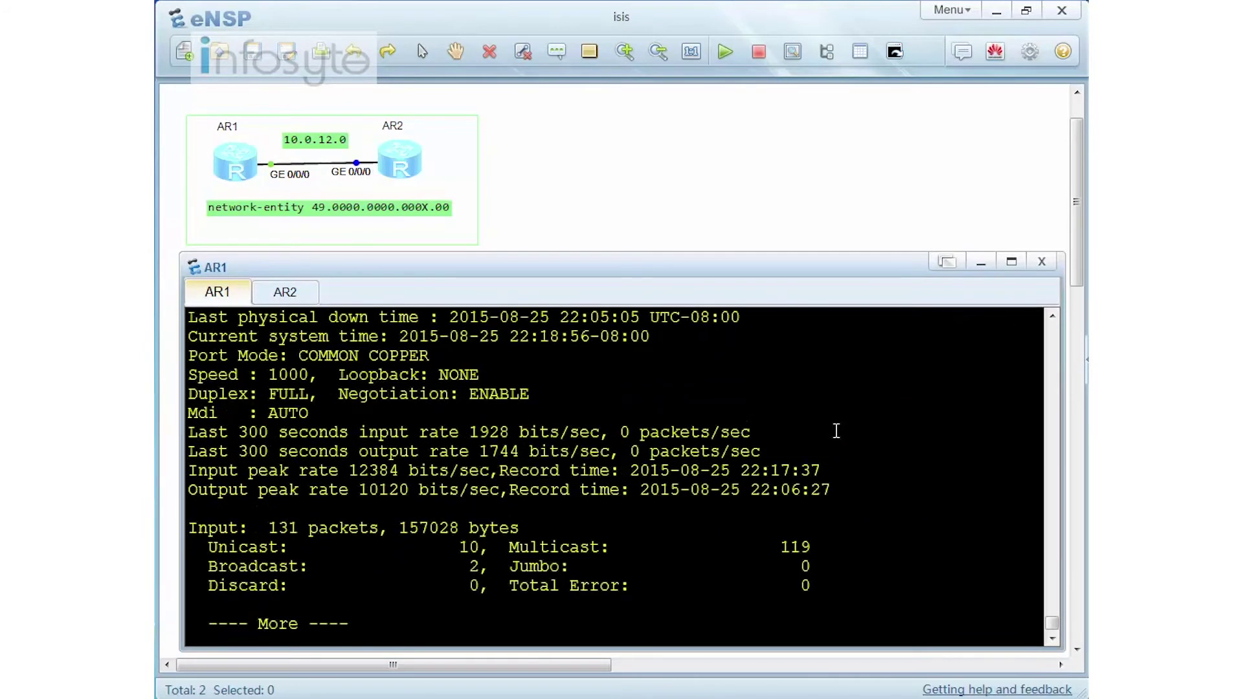
scroll(755, 426, "up", 2)
left_click_drag(849, 402, 979, 402)
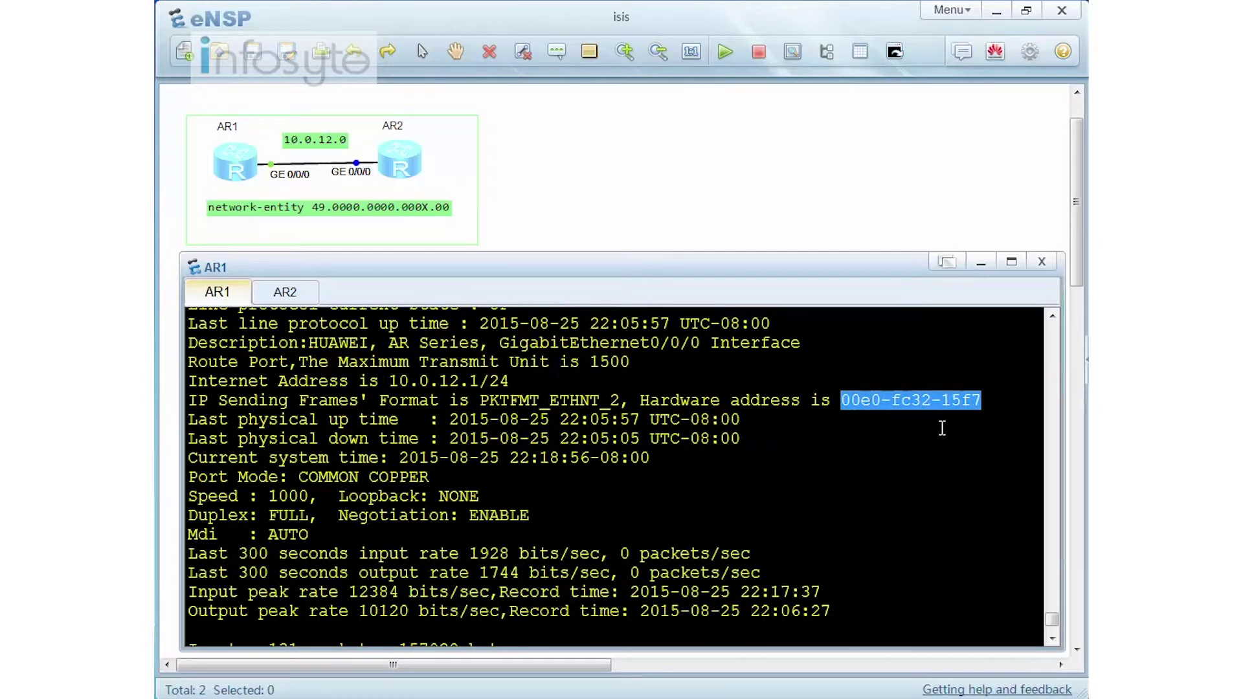
Return to the R2 console and exit its paged interface output.
left_click(288, 295)
left_click(289, 295)
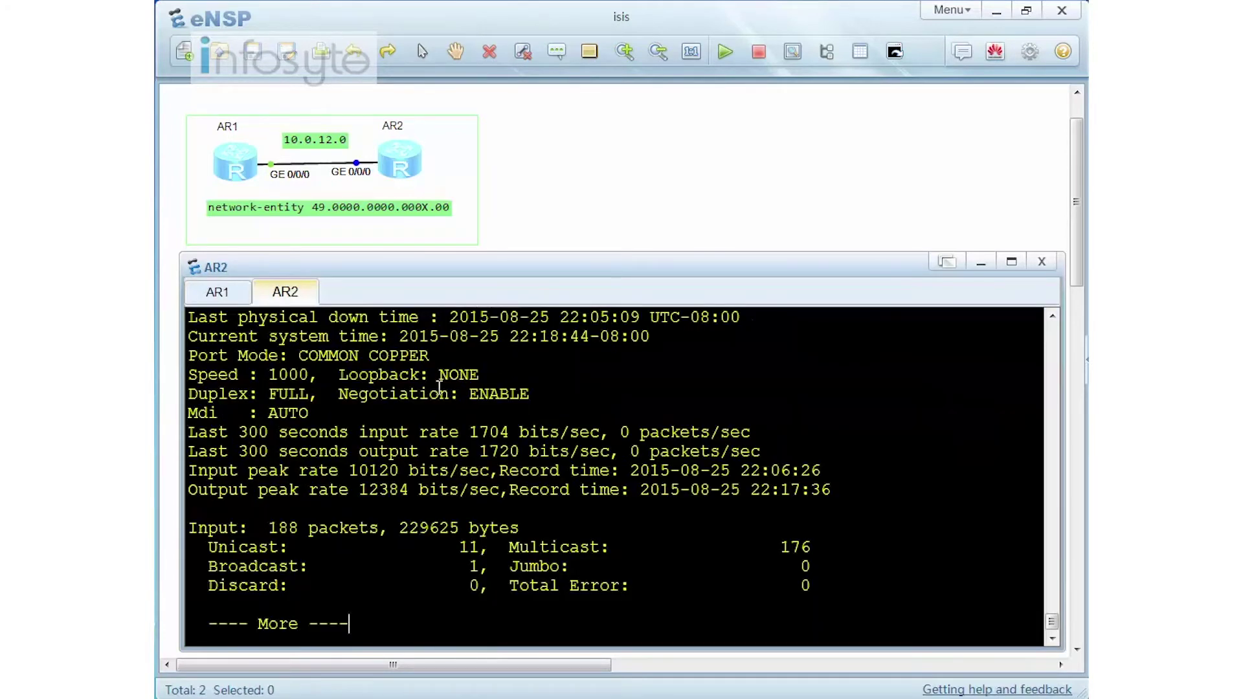
key("ctrl+c")
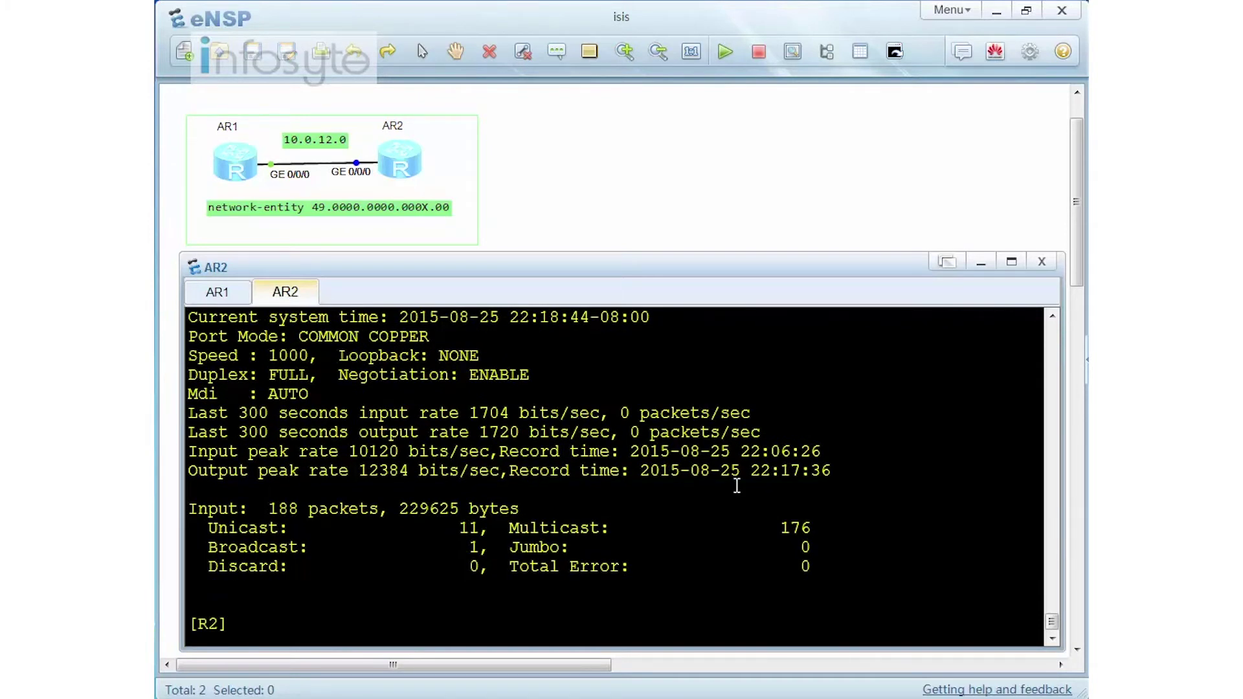
Switch to Wireshark and open a flow graph of the captured packets.
key("alt+Tab")
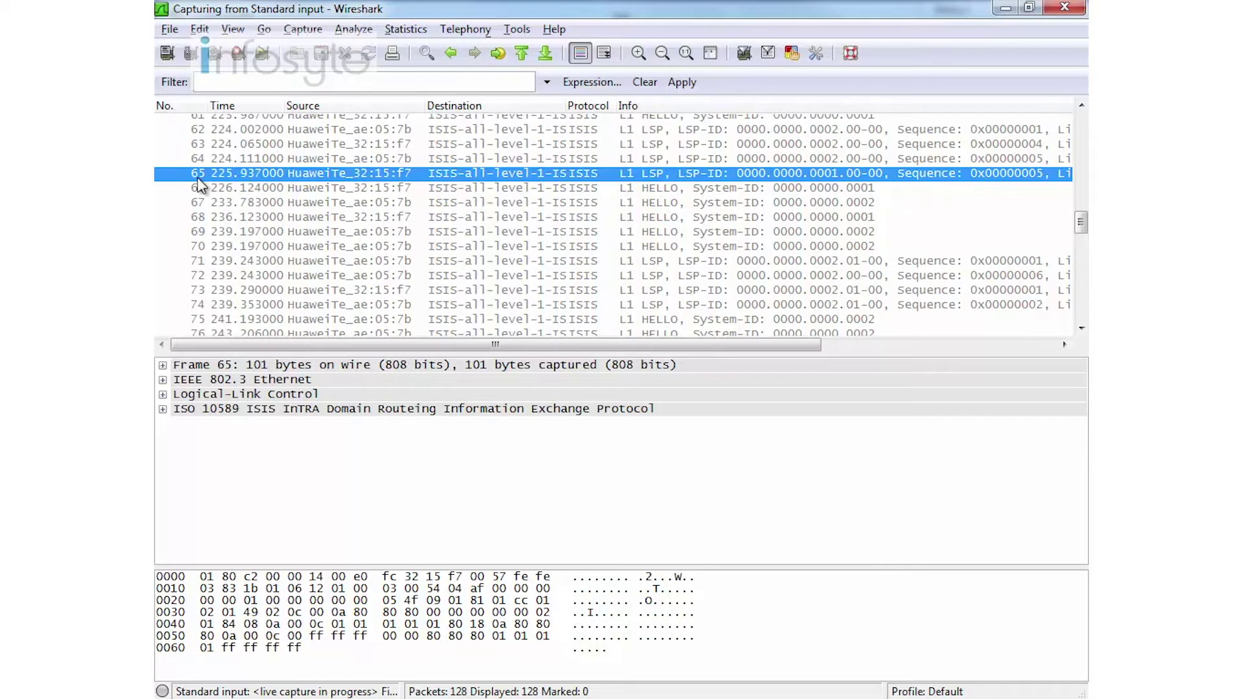
left_click(406, 29)
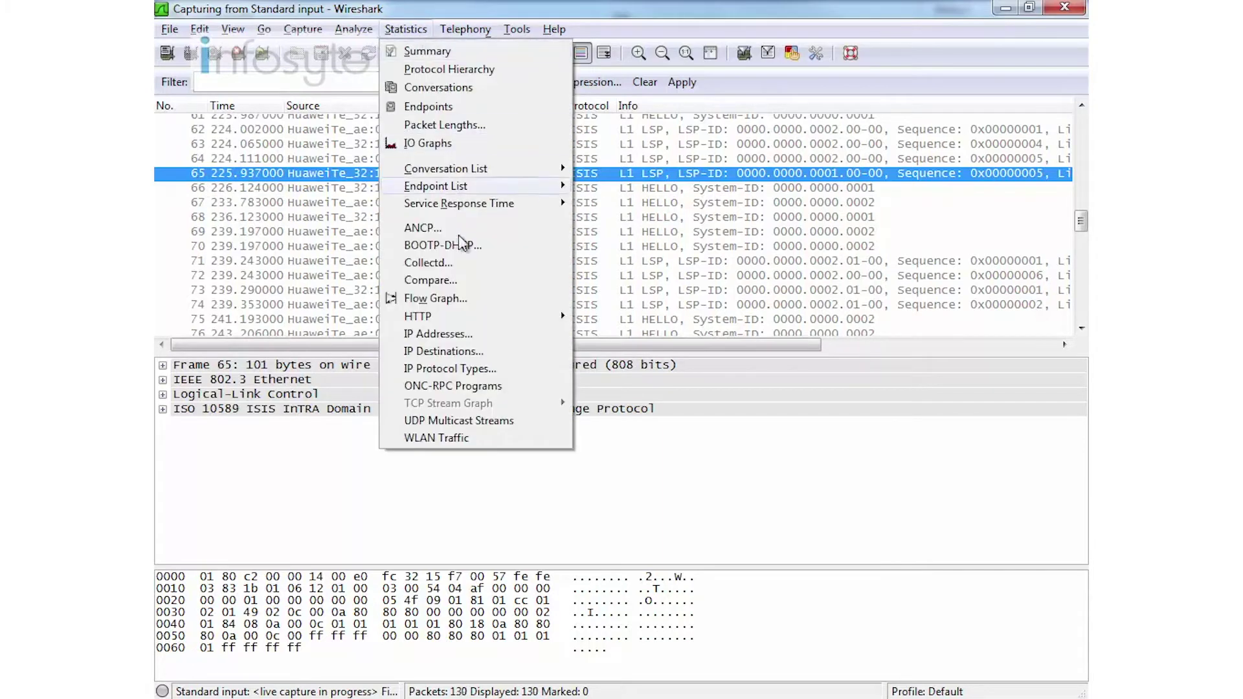
left_click(445, 298)
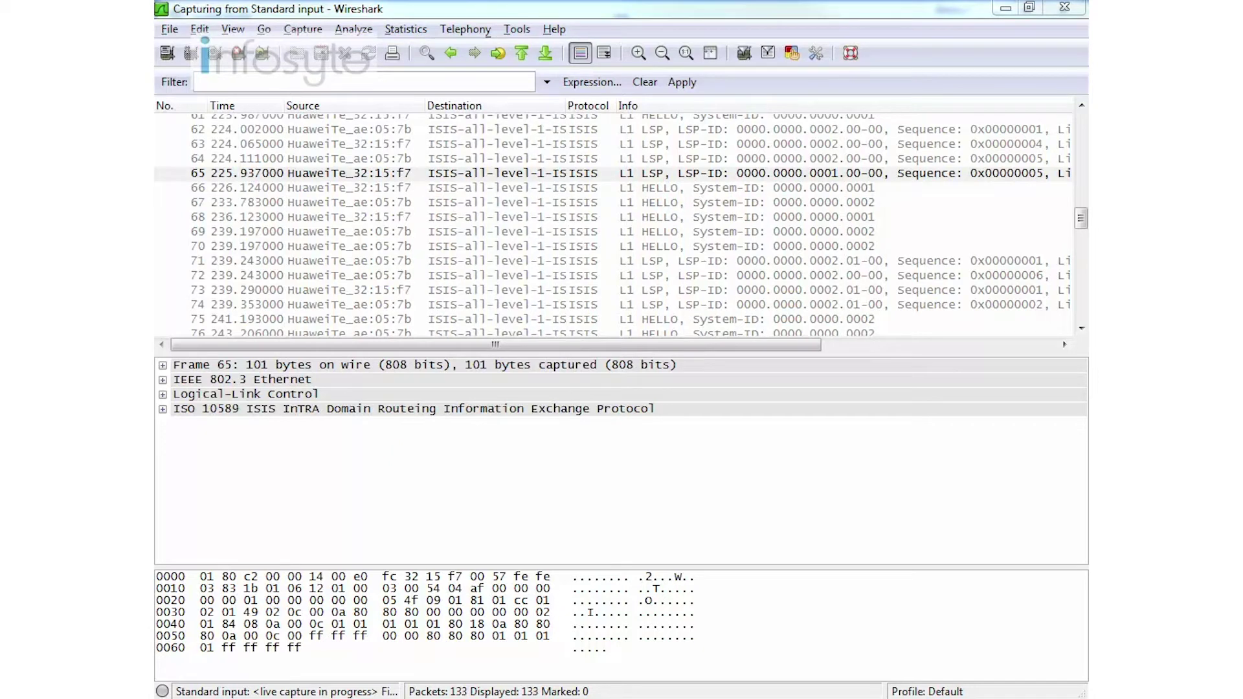
left_click_drag(764, 220, 374, 114)
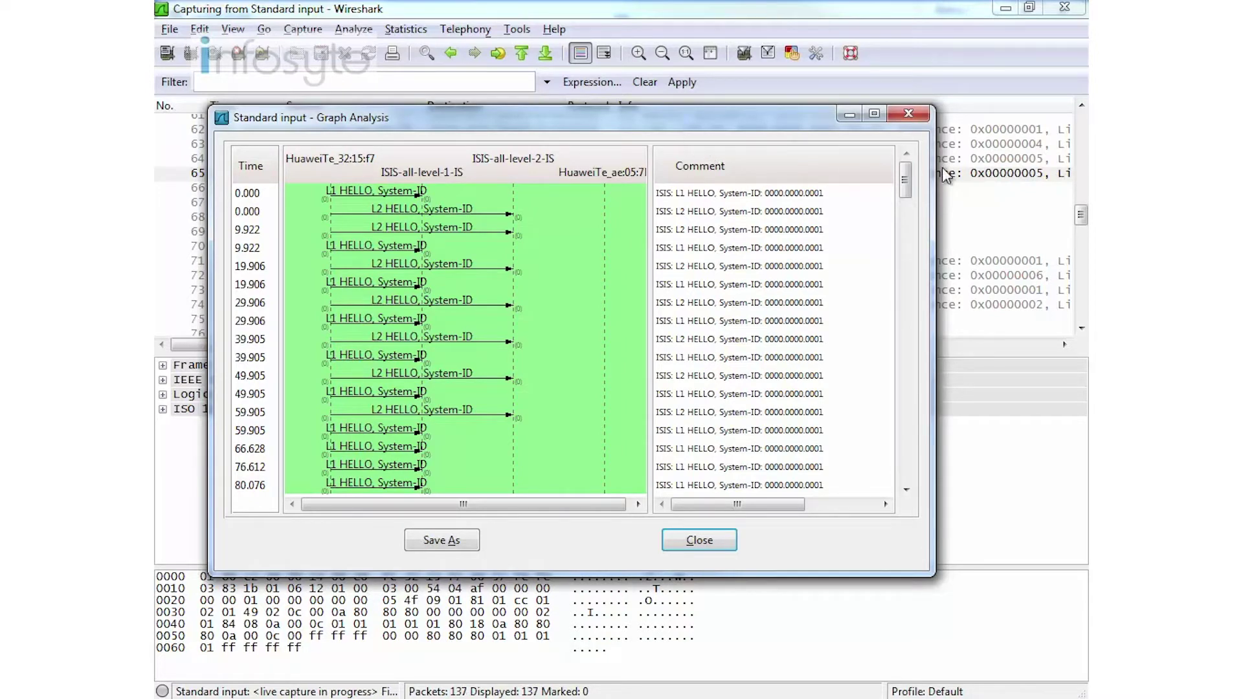
Examine the flow graph from the start of the capture through the first hello packets sent by R2.
left_click_drag(906, 187, 906, 248)
left_click_drag(685, 120, 778, 155)
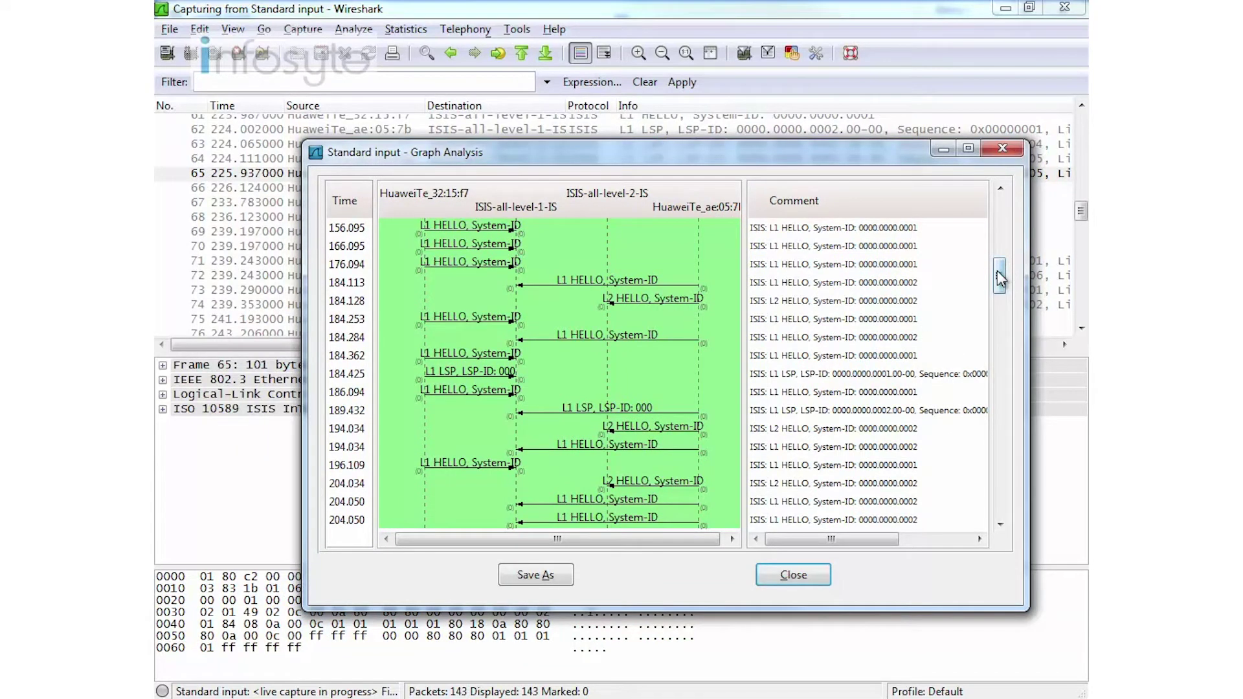
left_click_drag(998, 273, 1004, 220)
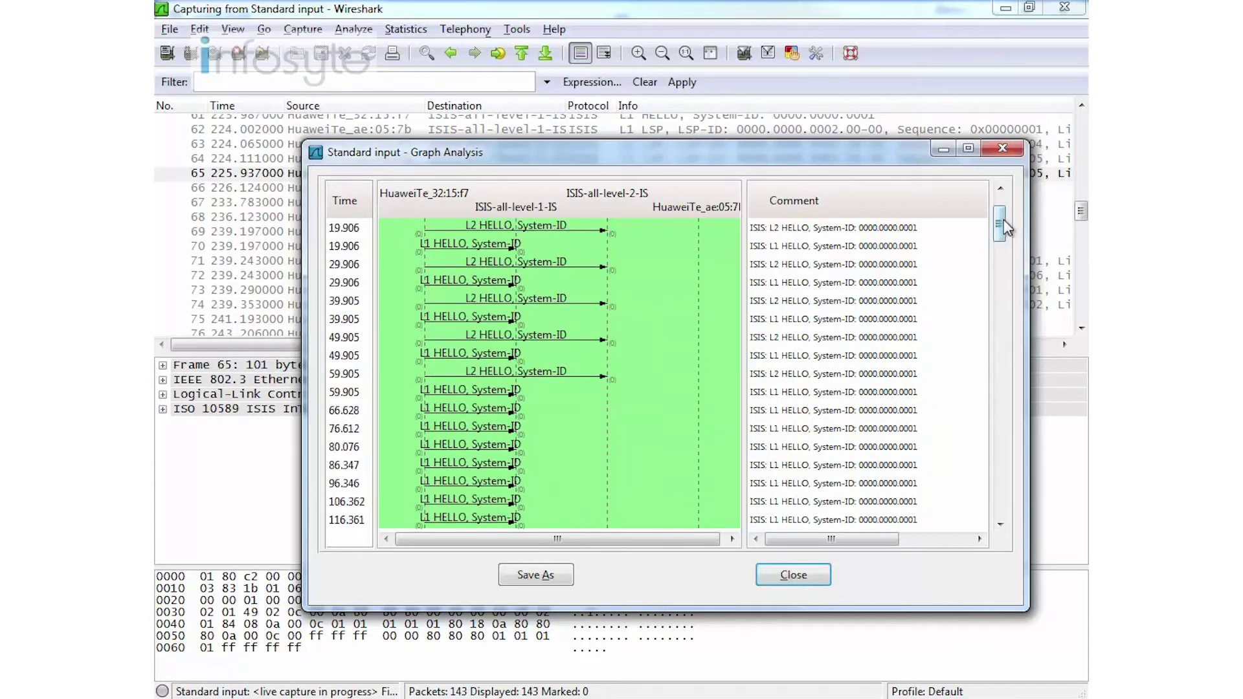
scroll(906, 311, "up", 1)
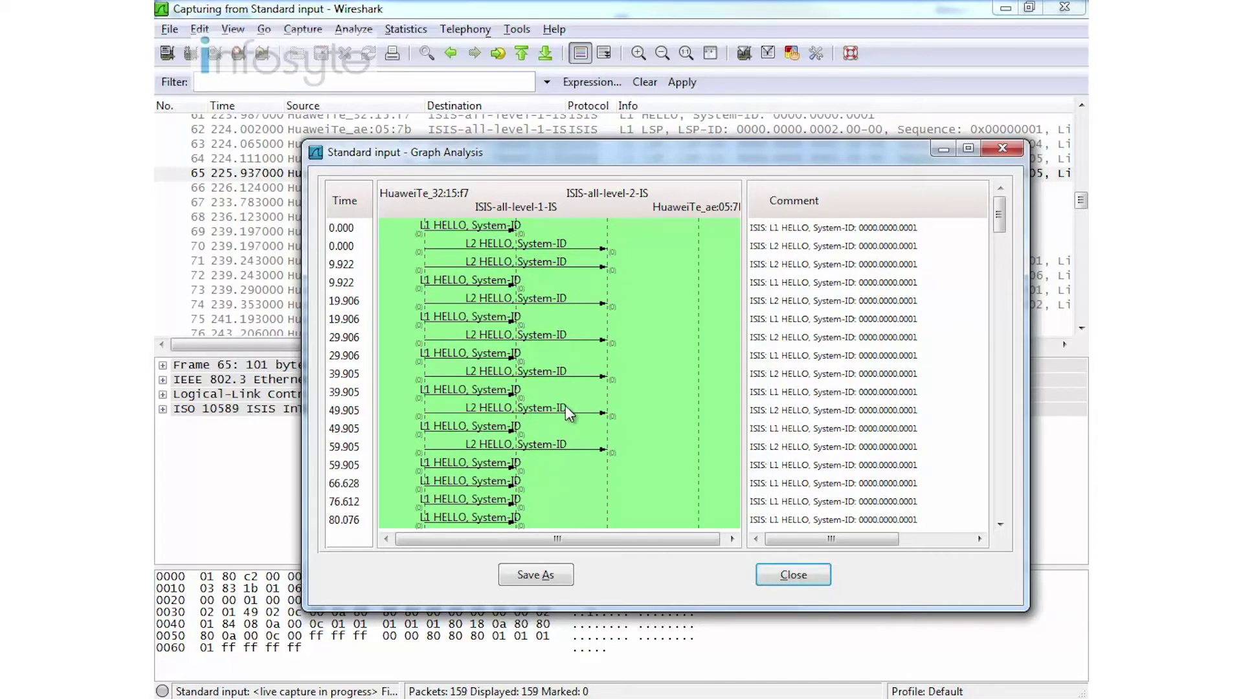
scroll(563, 407, "down", 4)
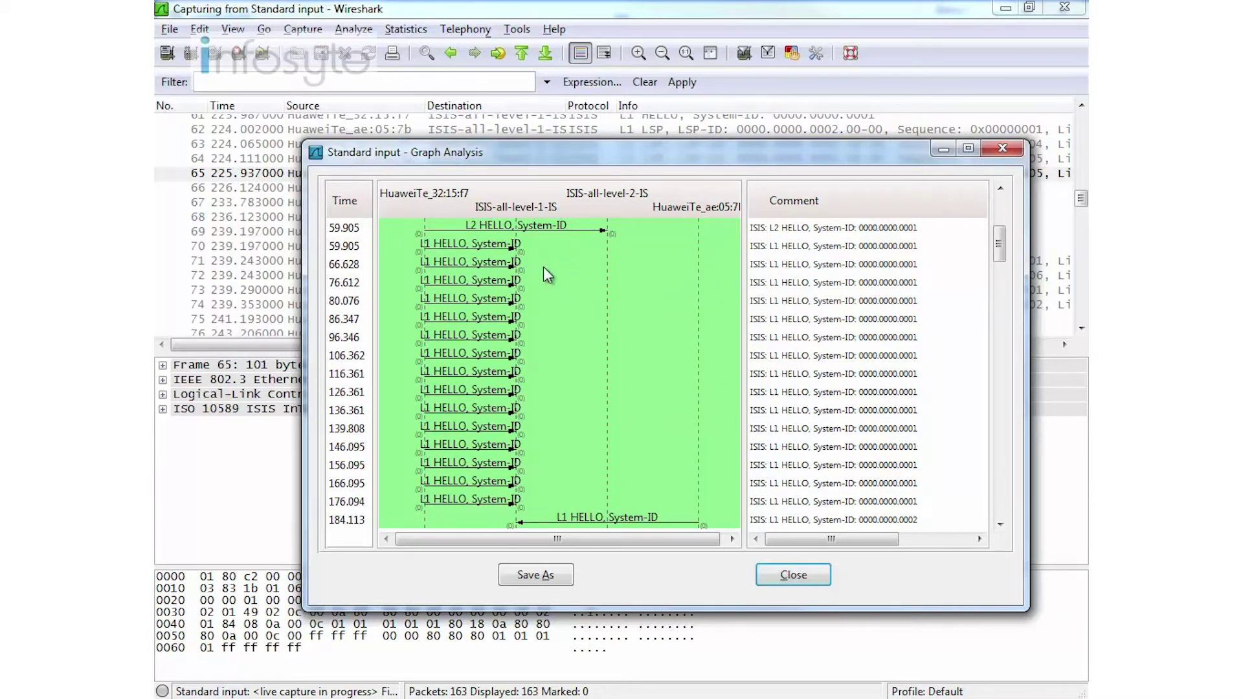
scroll(531, 272, "up", 1)
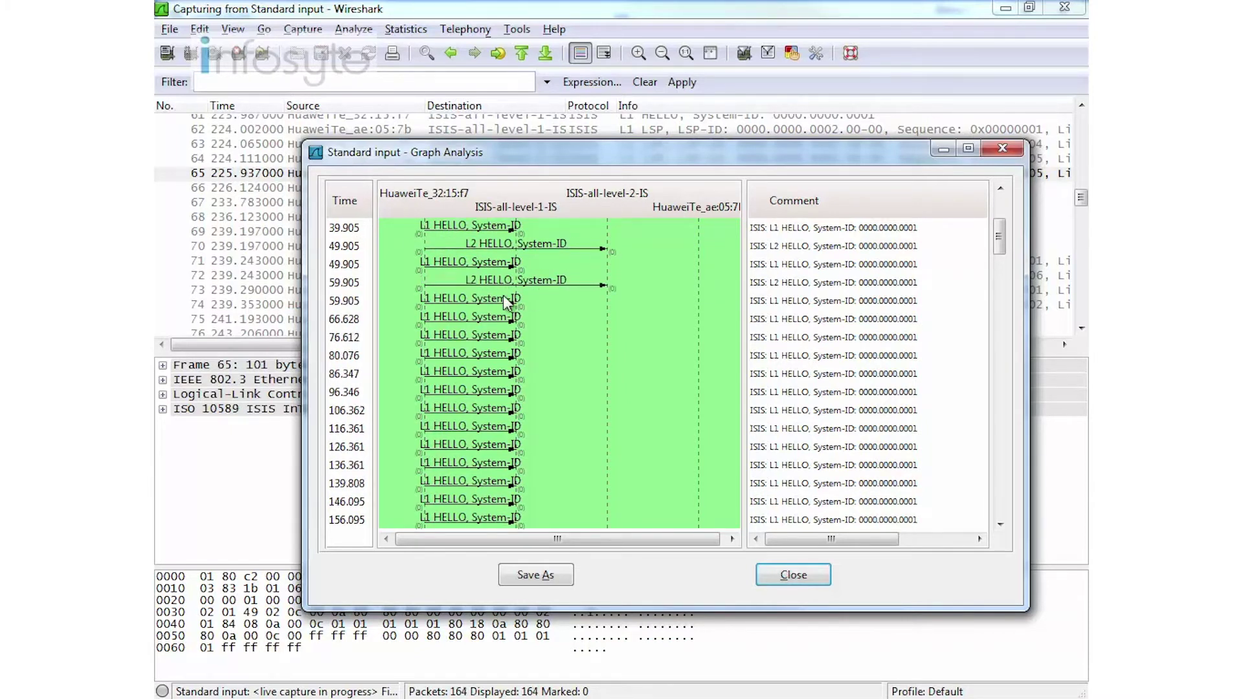
scroll(492, 278, "down", 1)
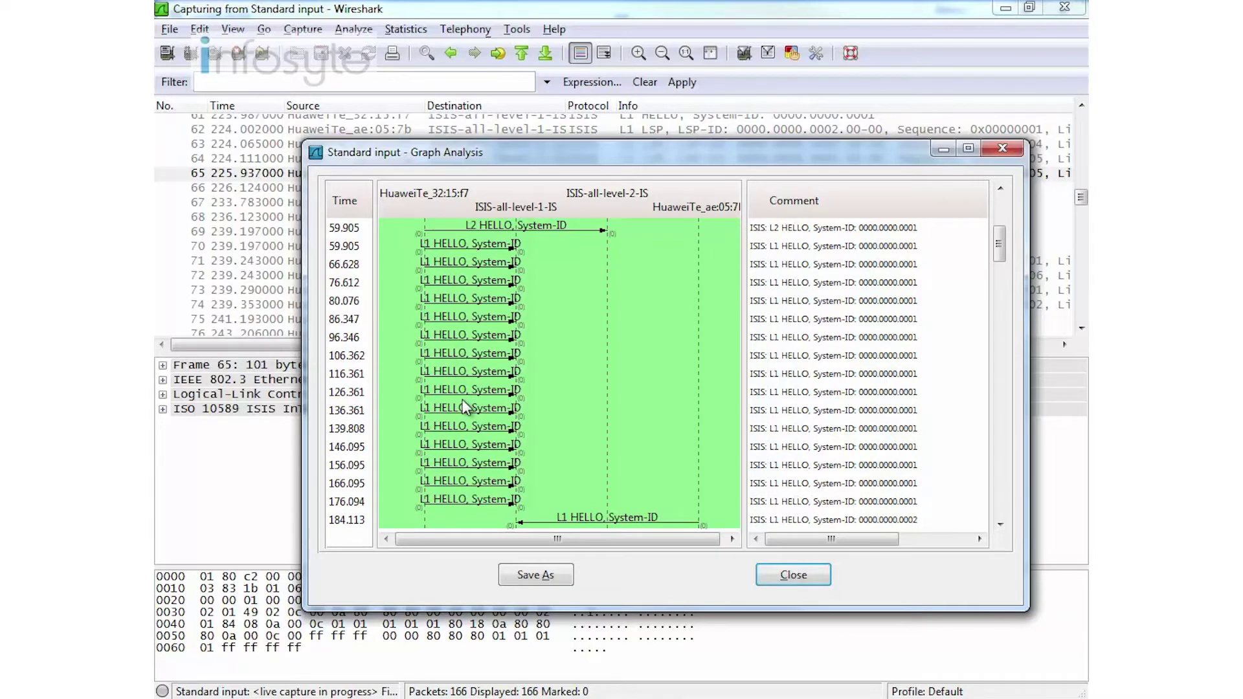
scroll(467, 401, "down", 3)
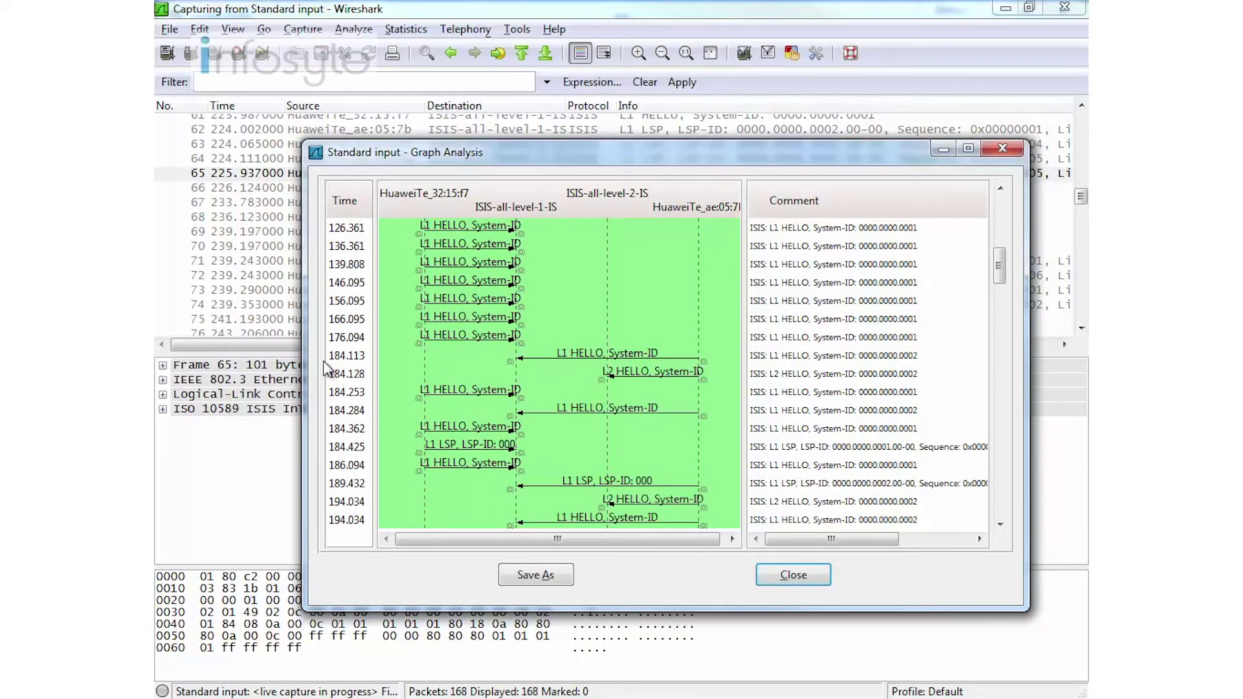
Follow the hello and LSP exchange between both routers in the flow graph and select the L1 CSNP packet at 214.065.
left_click(697, 354)
scroll(541, 420, "down", 1)
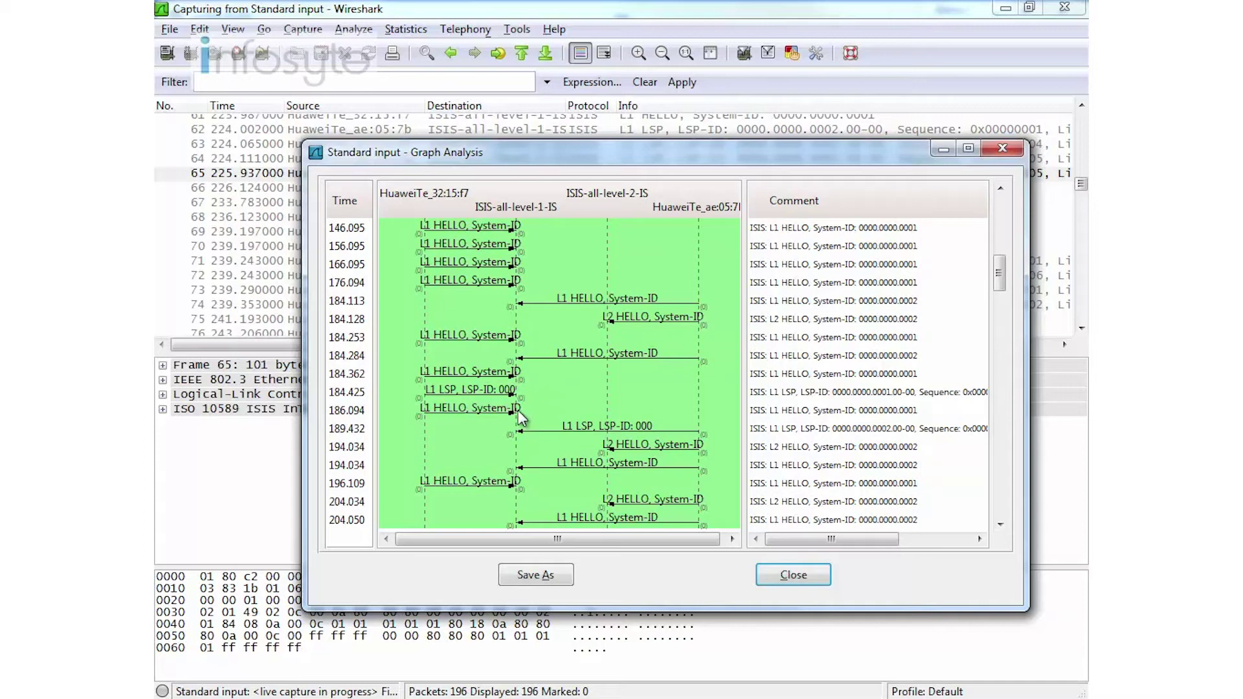
scroll(537, 406, "down", 2)
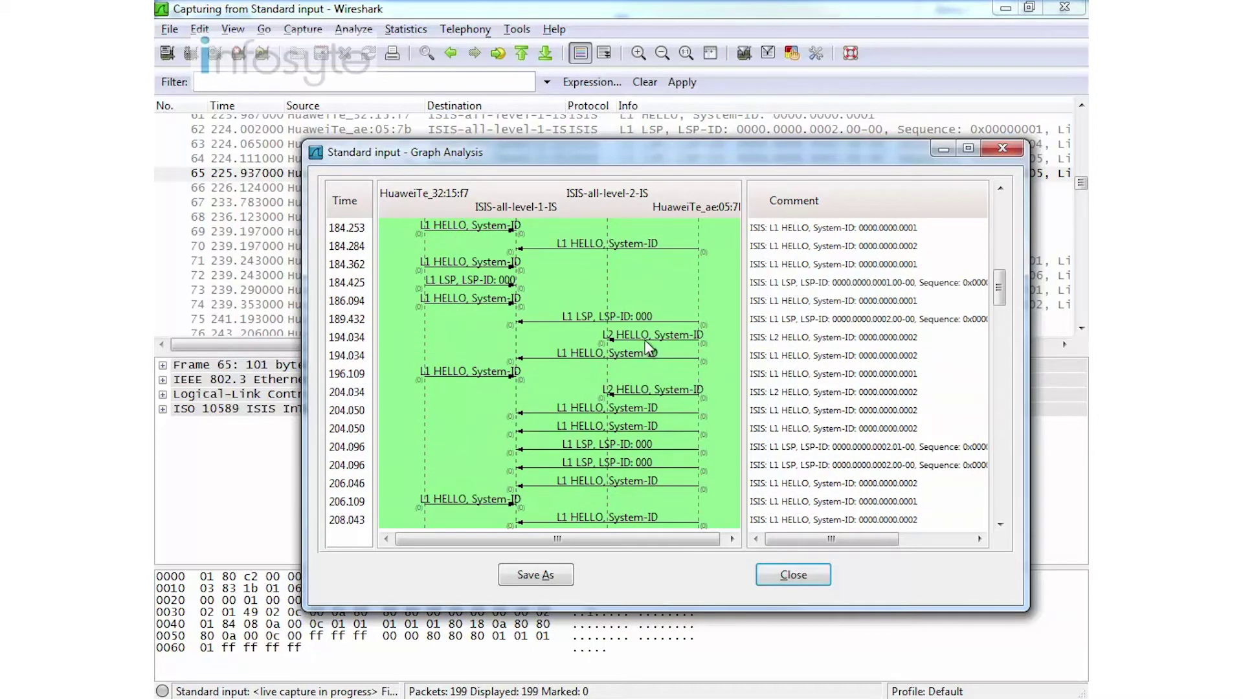
scroll(655, 361, "down", 2)
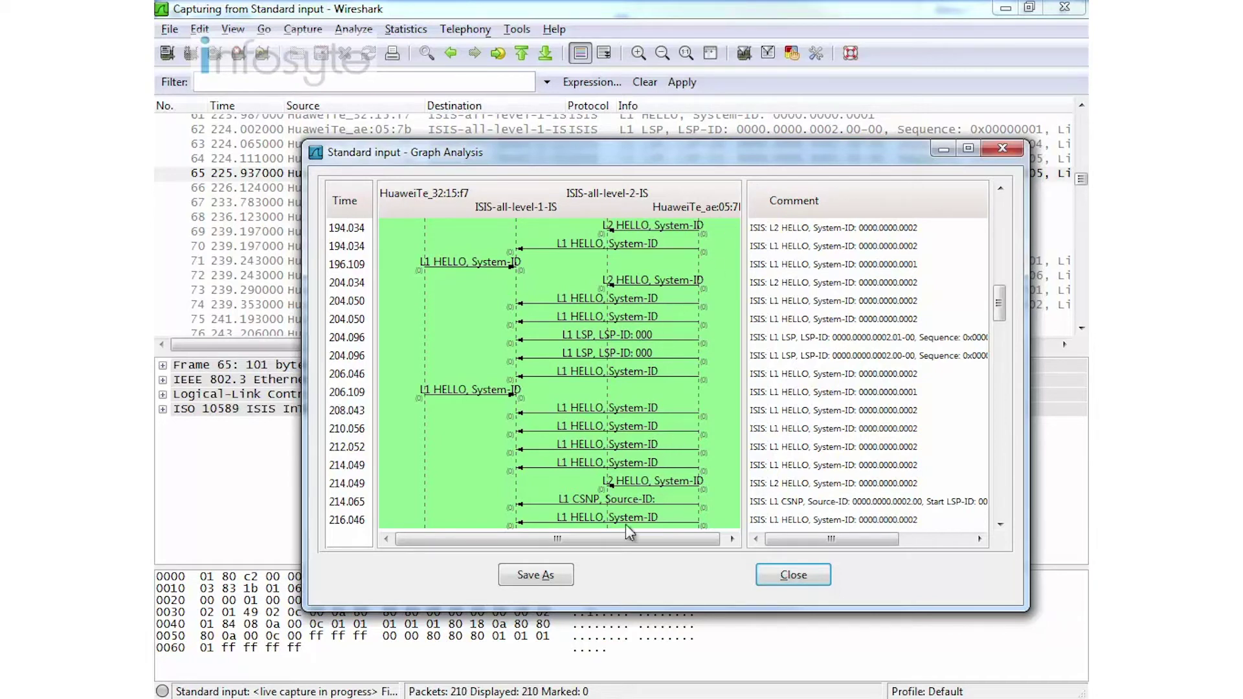
left_click_drag(644, 538, 648, 539)
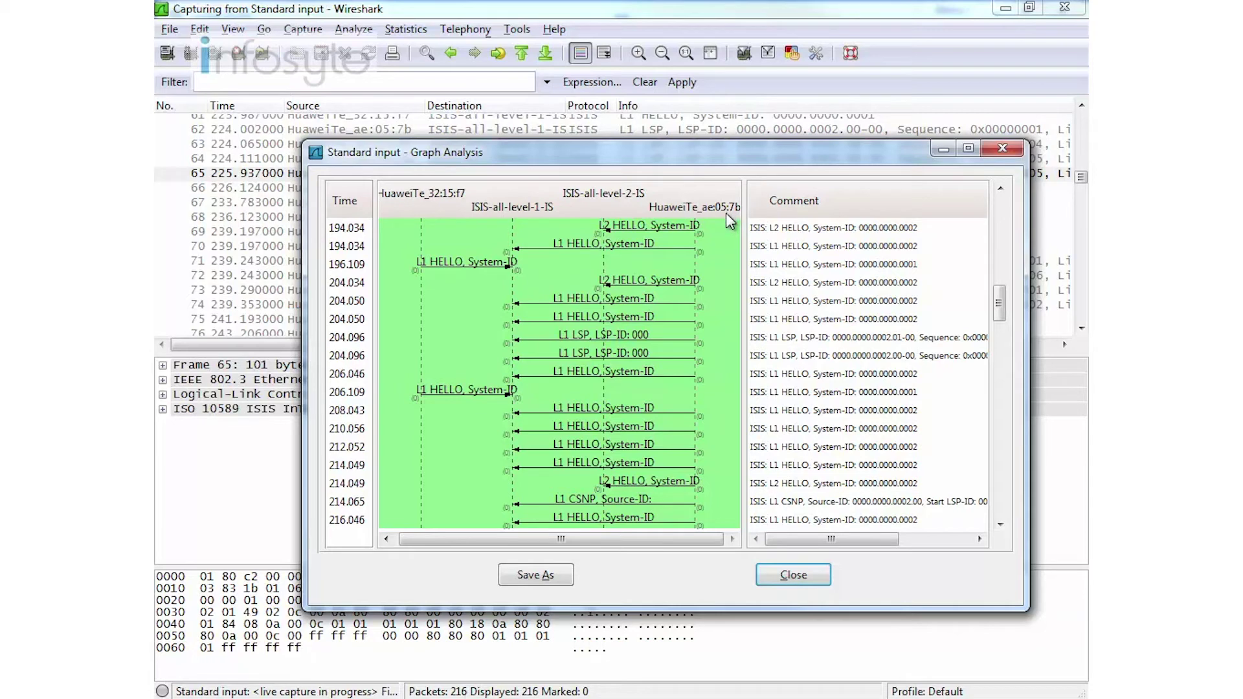
left_click(581, 499)
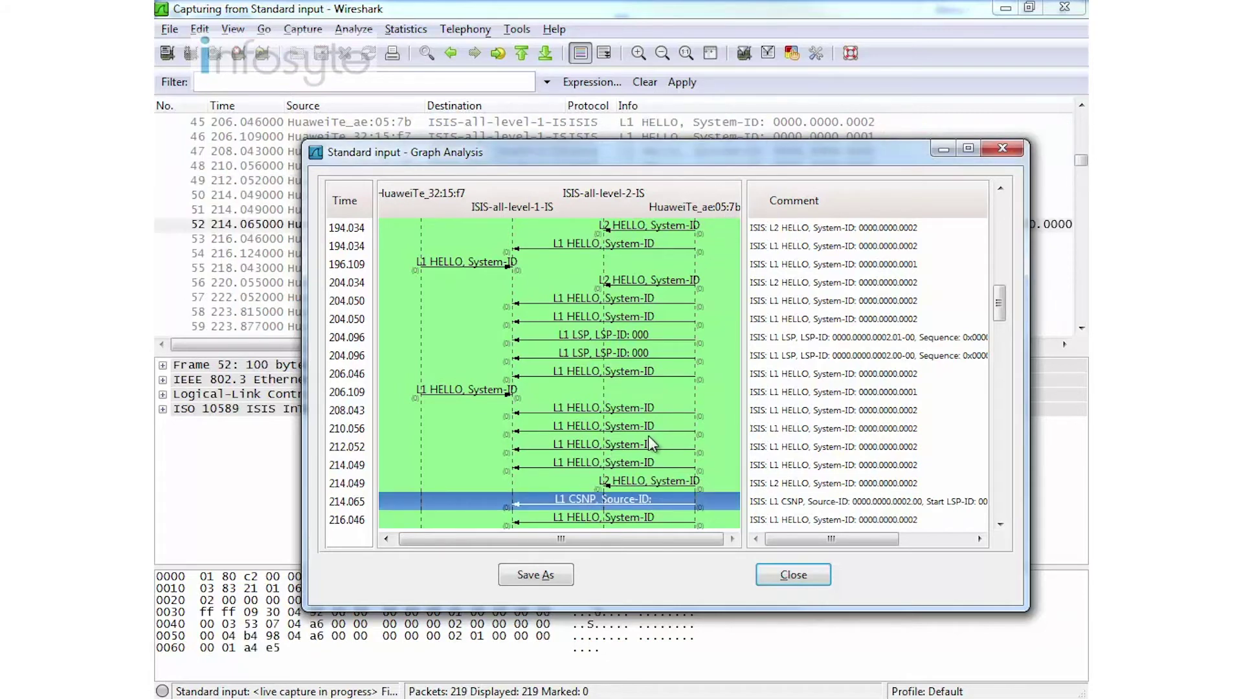
Examine the L1 hello packets at 216.046, 216.124, 223.877 and 223.987 in the flow graph, up to the following LSPs.
scroll(647, 426, "down", 3)
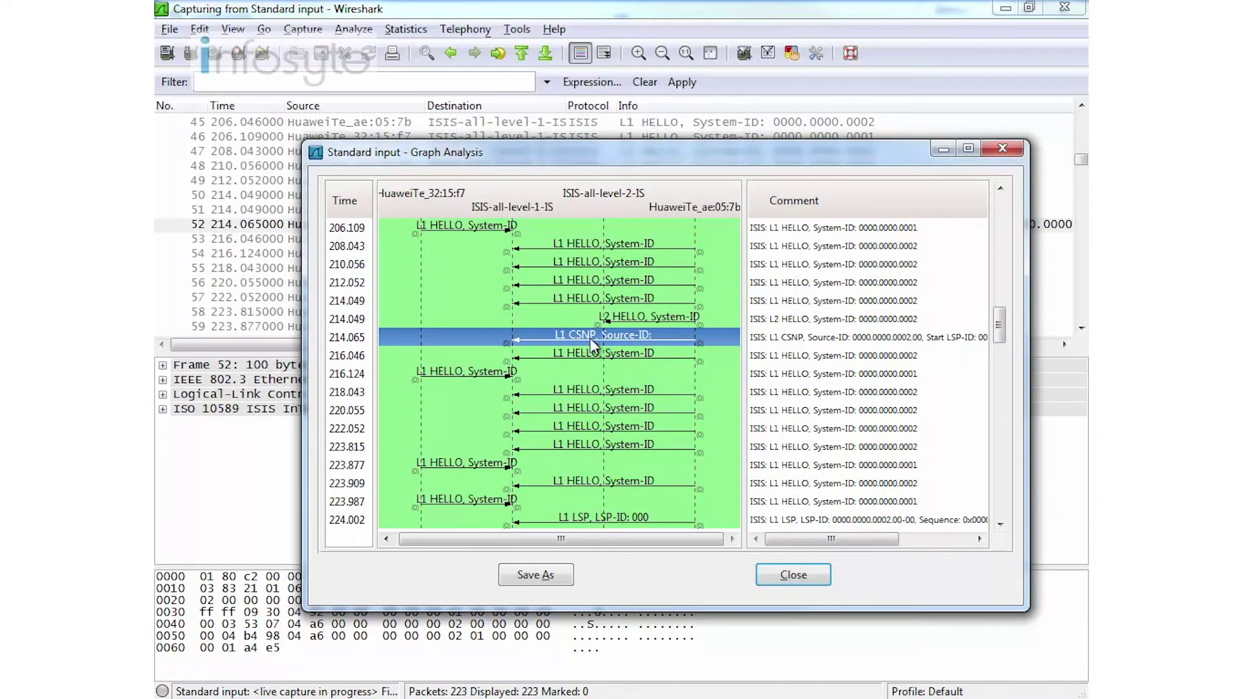
left_click(593, 354)
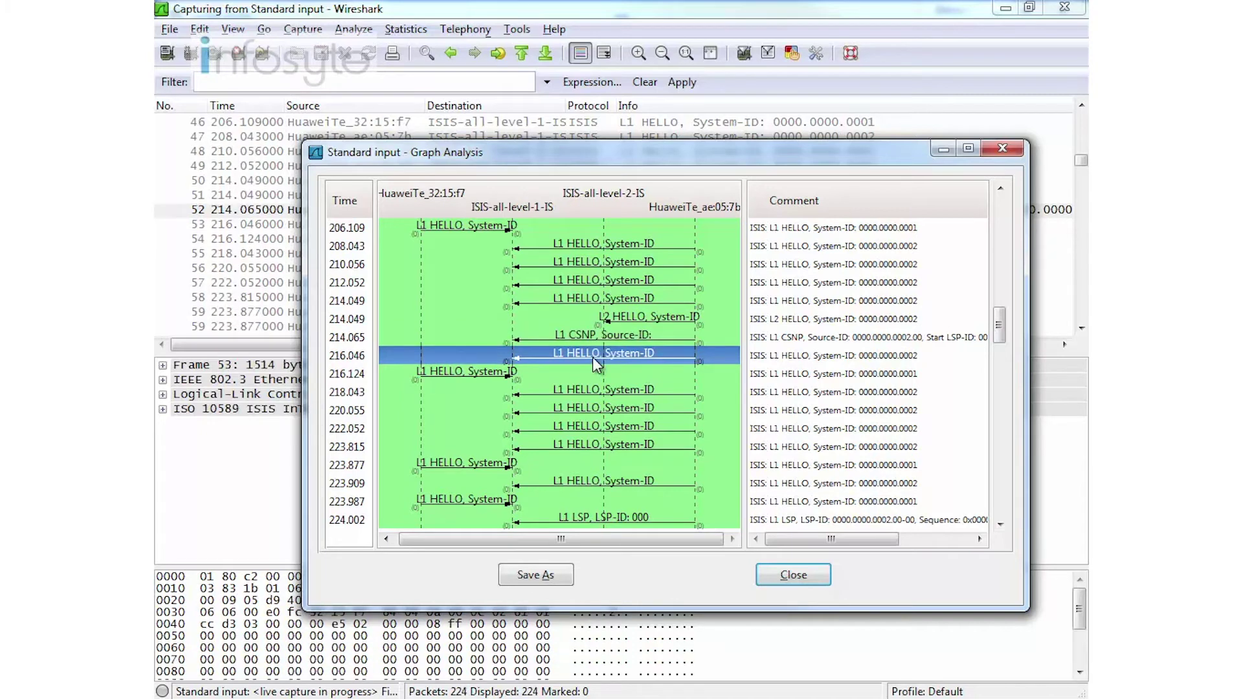
left_click(593, 336)
left_click(592, 348)
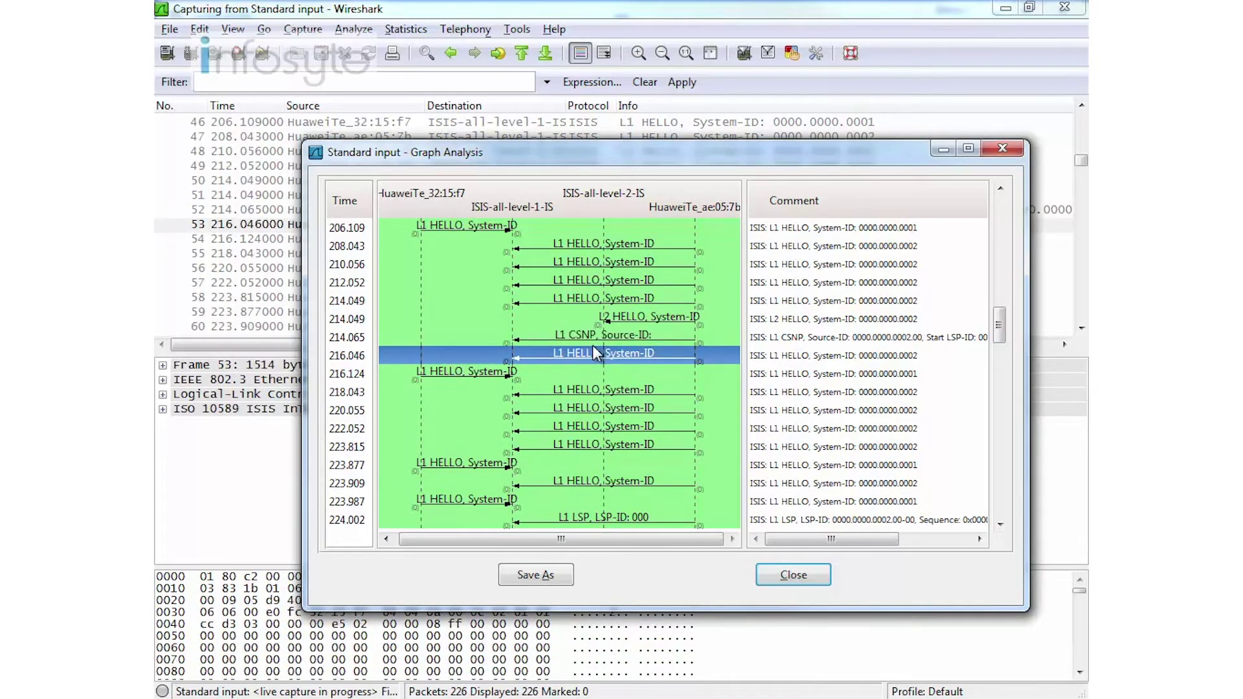
left_click(483, 379)
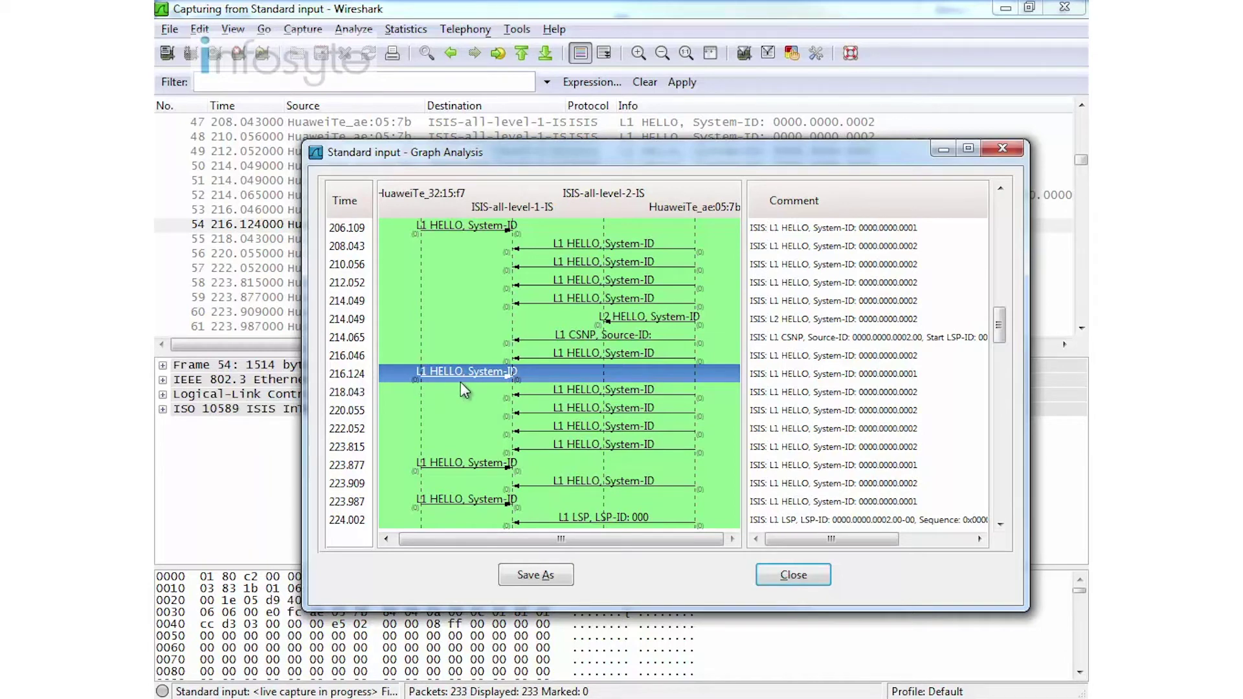
left_click(445, 465)
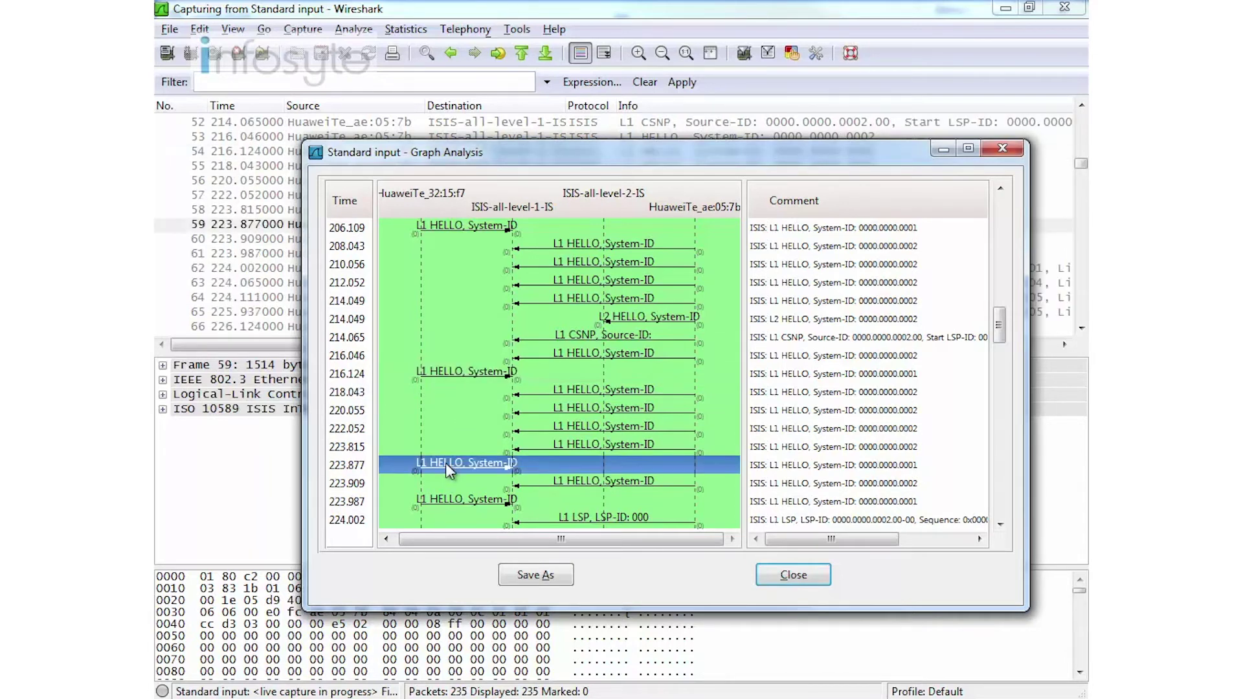
left_click(449, 499)
scroll(668, 418, "down", 1)
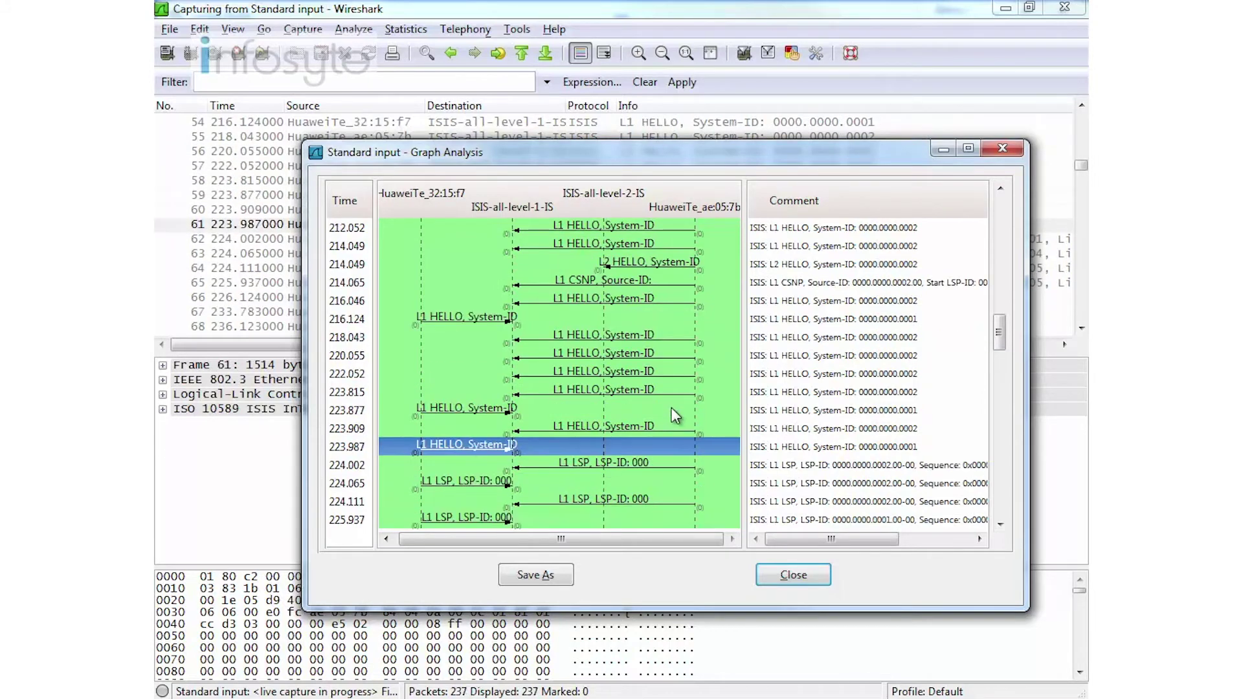
Examine R2's consecutive L1 hello packets from 218.043 to 223.815 in the flow graph.
left_click(641, 336)
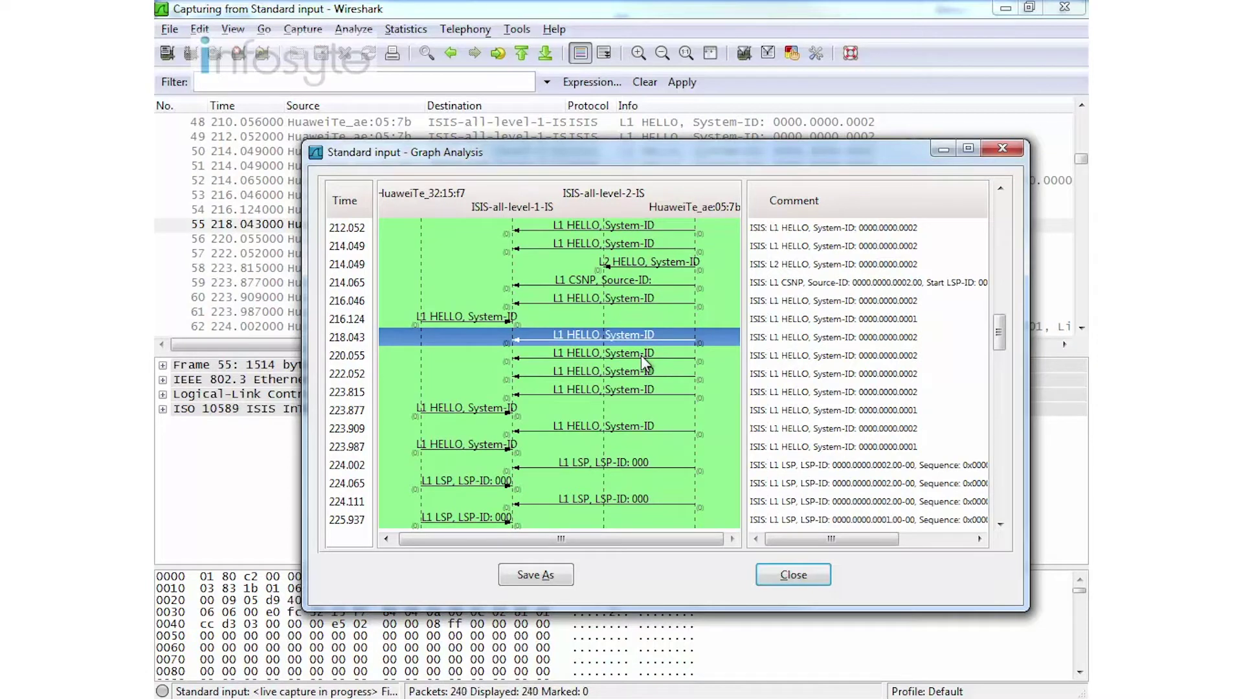
left_click(641, 356)
left_click(643, 372)
left_click(644, 391)
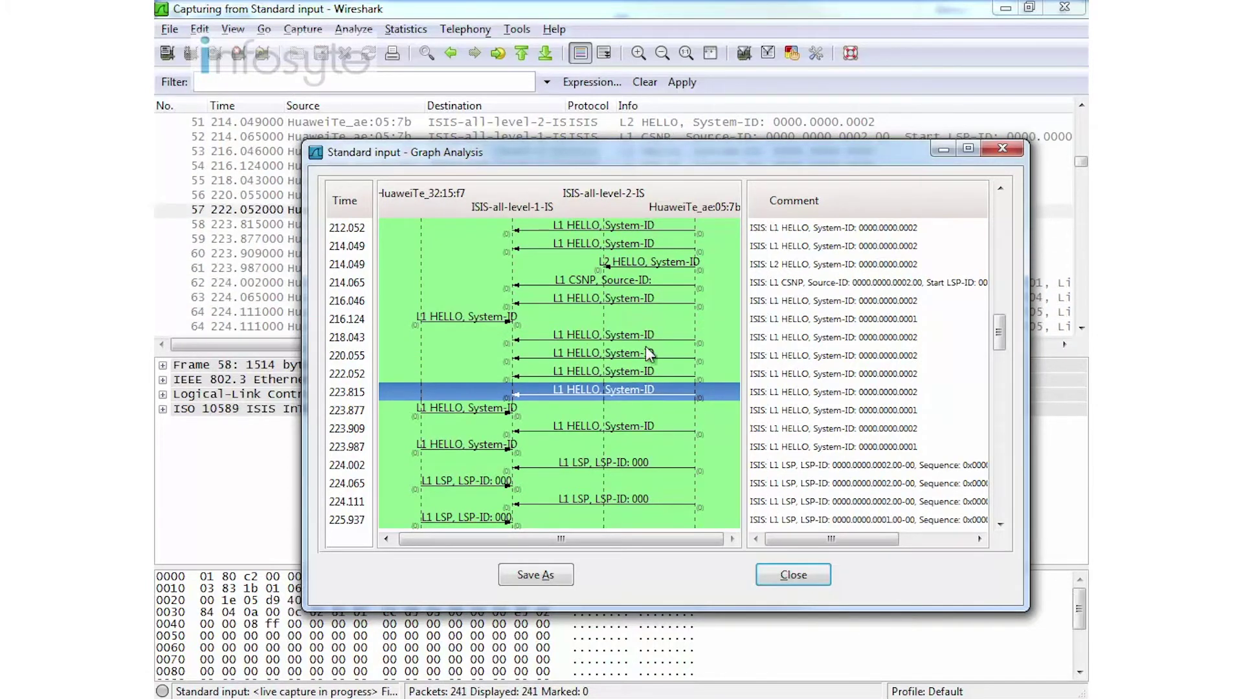
left_click(646, 341)
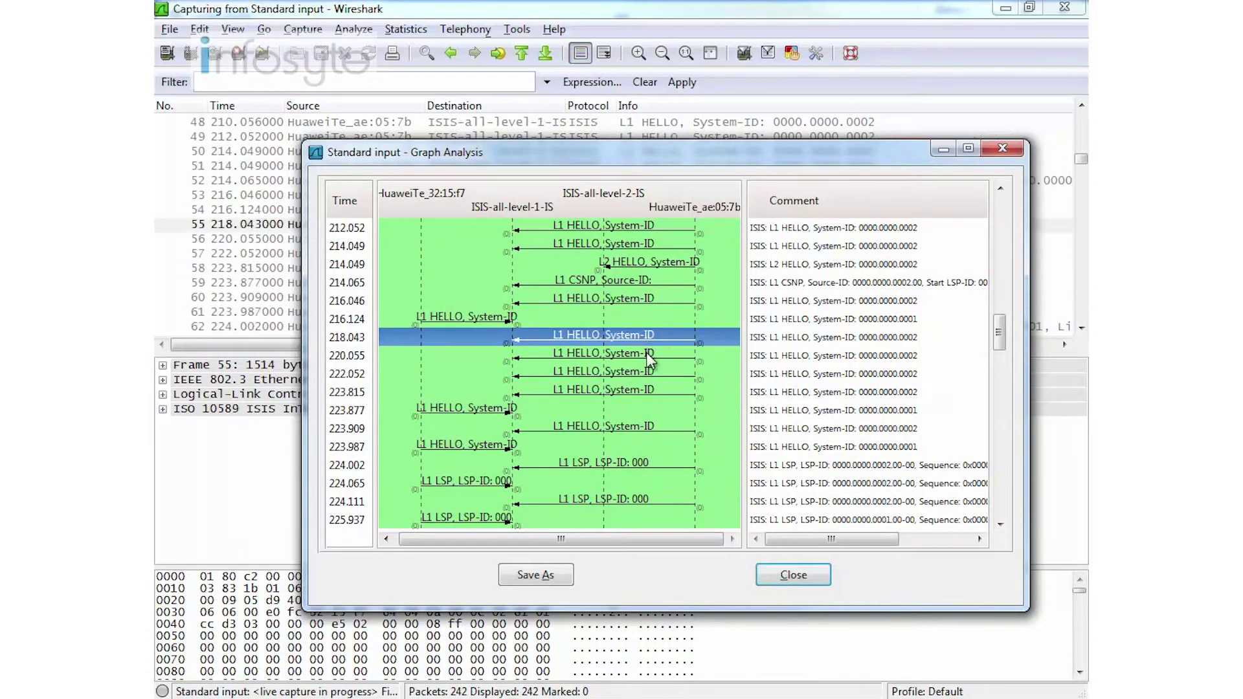
left_click(646, 356)
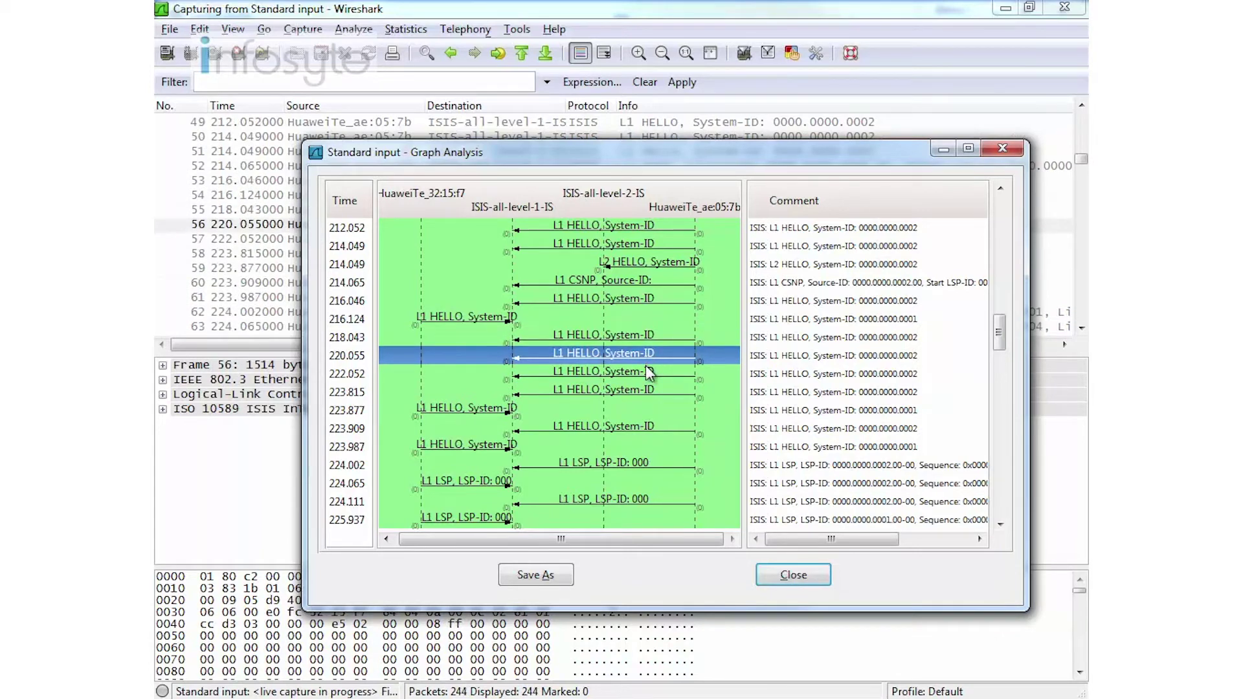
left_click(645, 371)
left_click(644, 392)
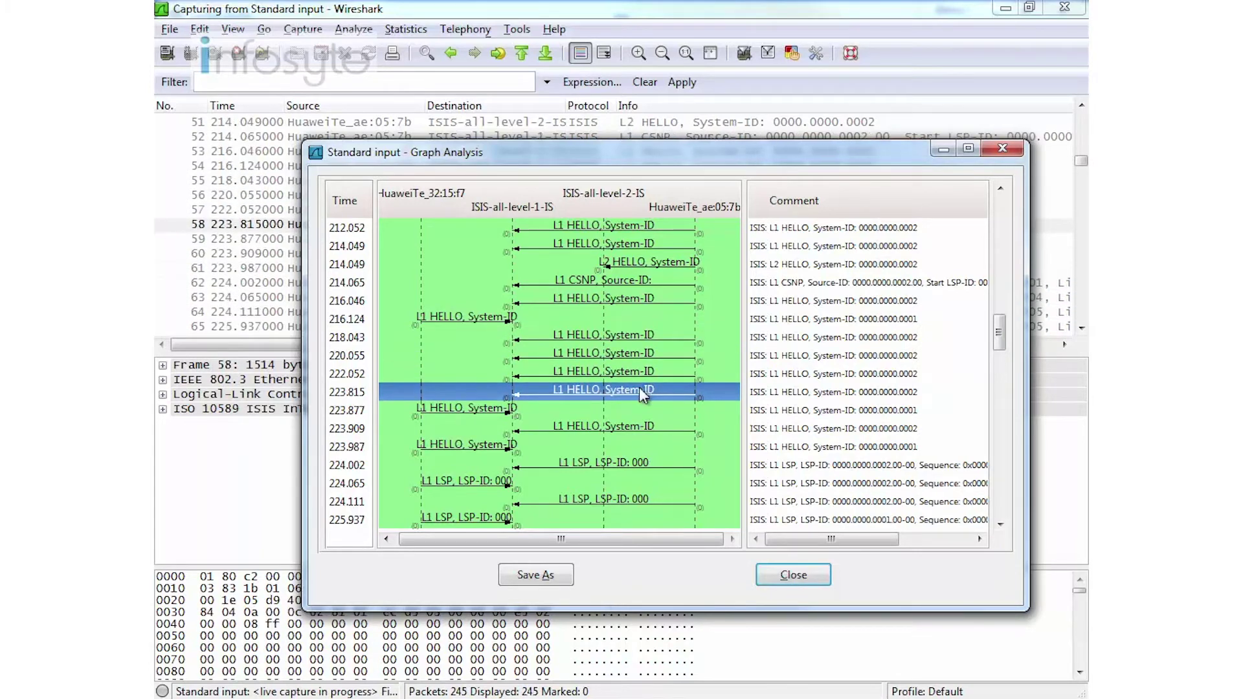
Follow the L1 hellos from 223.877 to 223.987 and compare the LSP at 224.002 with the CSNP at 214.065.
scroll(593, 376, "down", 1)
left_click(473, 353)
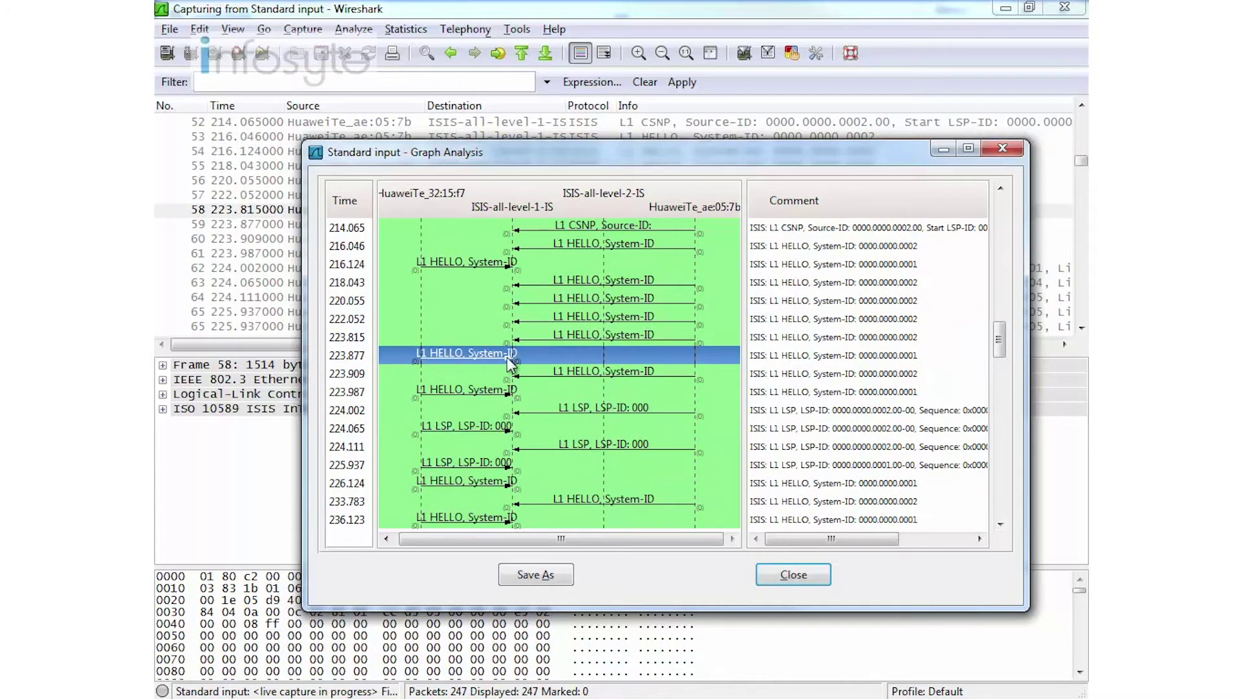
left_click(568, 380)
left_click(503, 391)
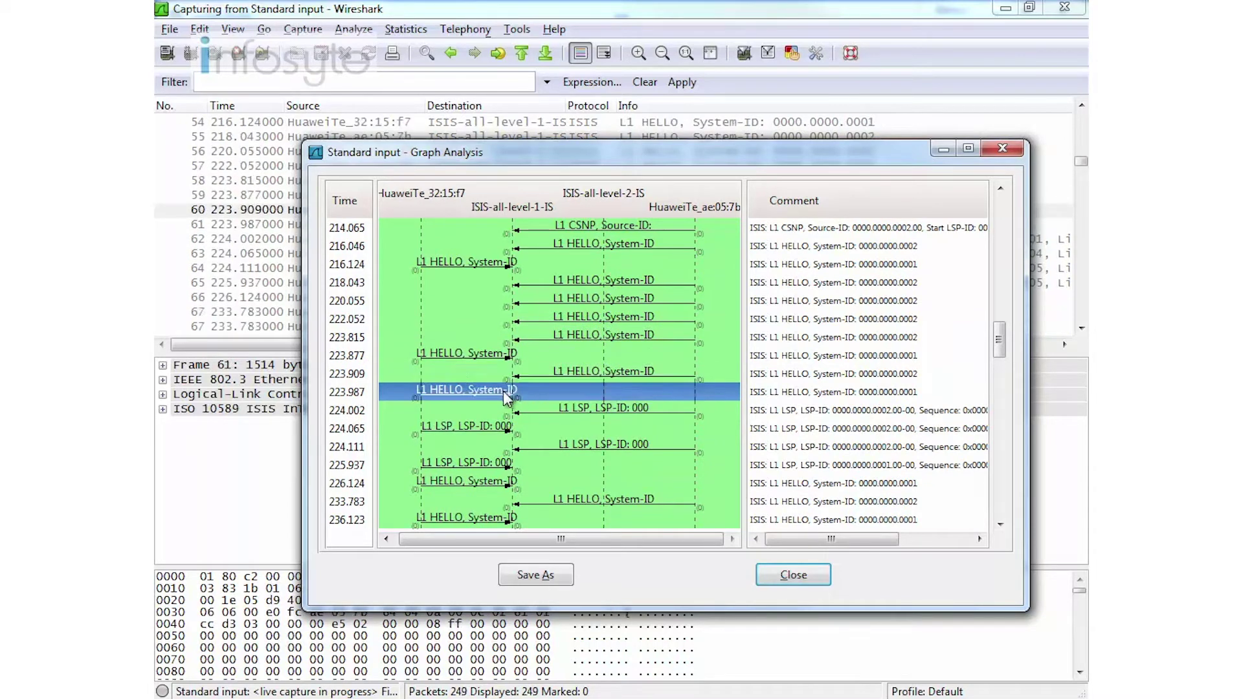
left_click(573, 409)
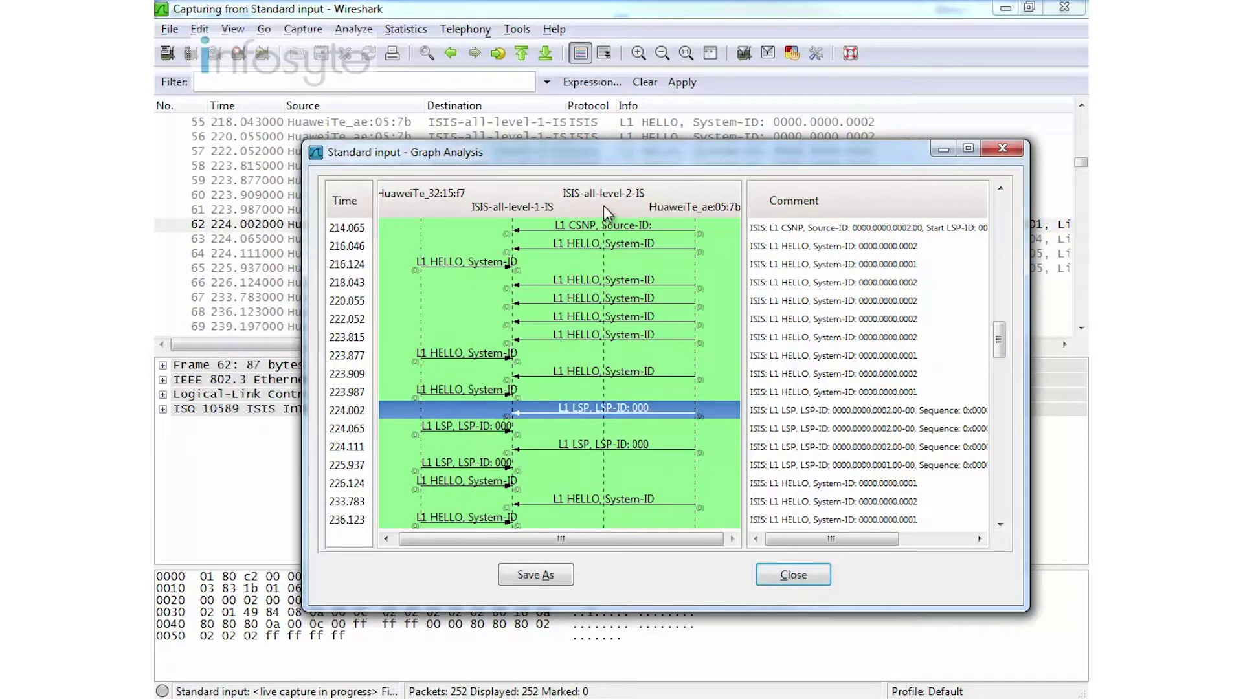
left_click(595, 228)
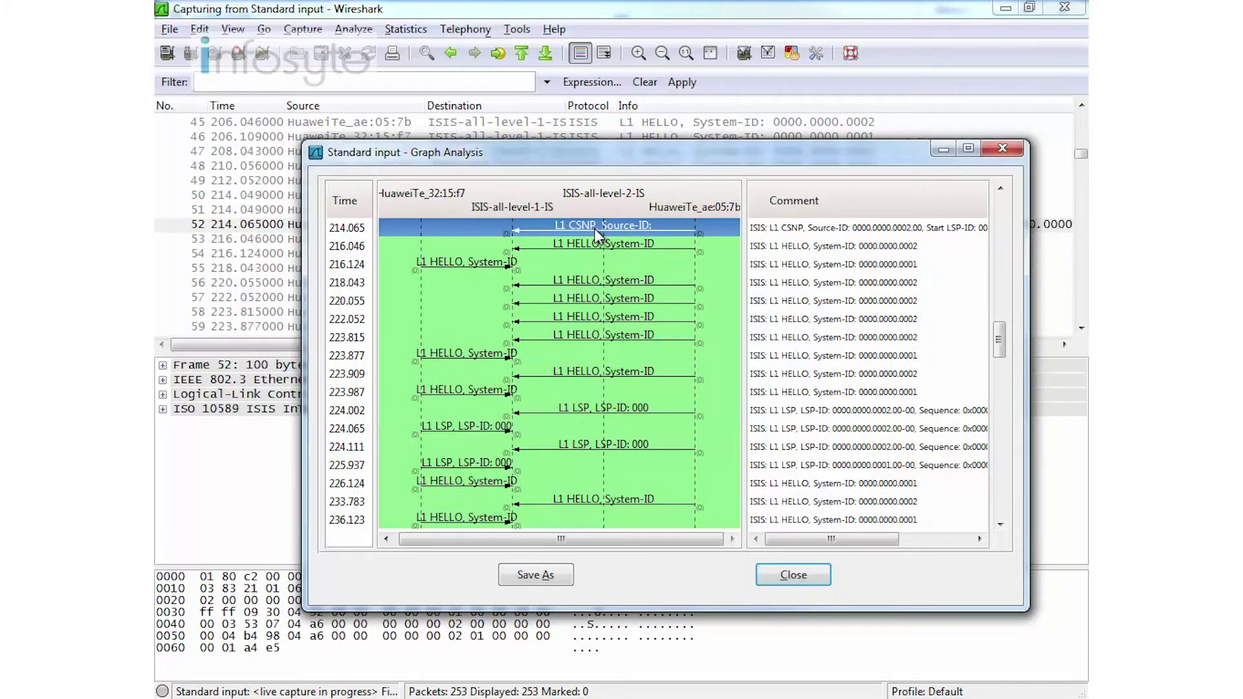
left_click(574, 402)
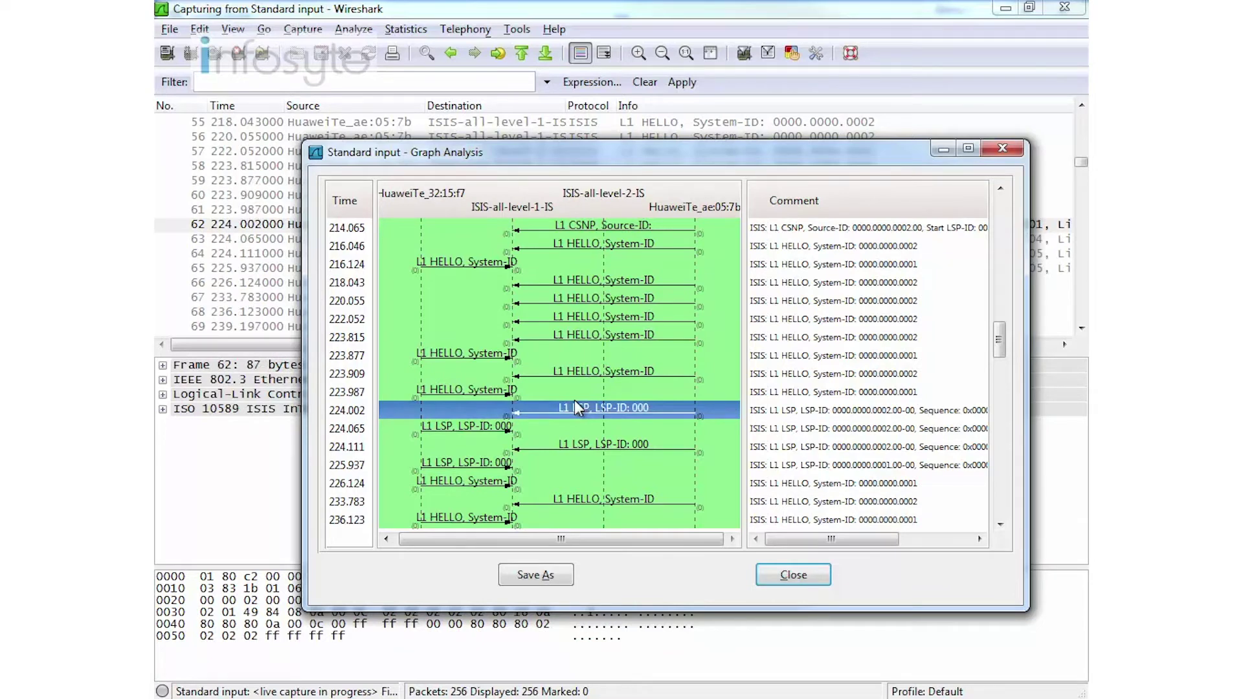
Examine the LSP and hello exchange between both routers from 224.065 to 233.783 in the flow graph.
scroll(621, 401, "down", 2)
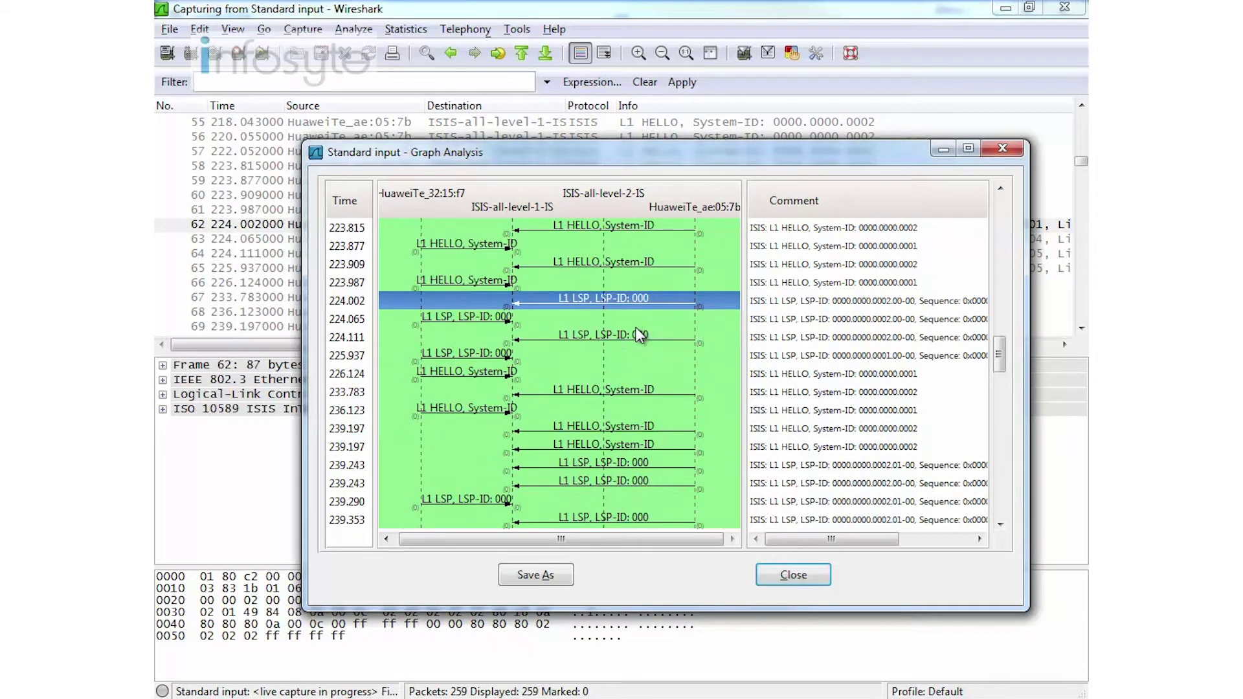
scroll(640, 335, "down", 1)
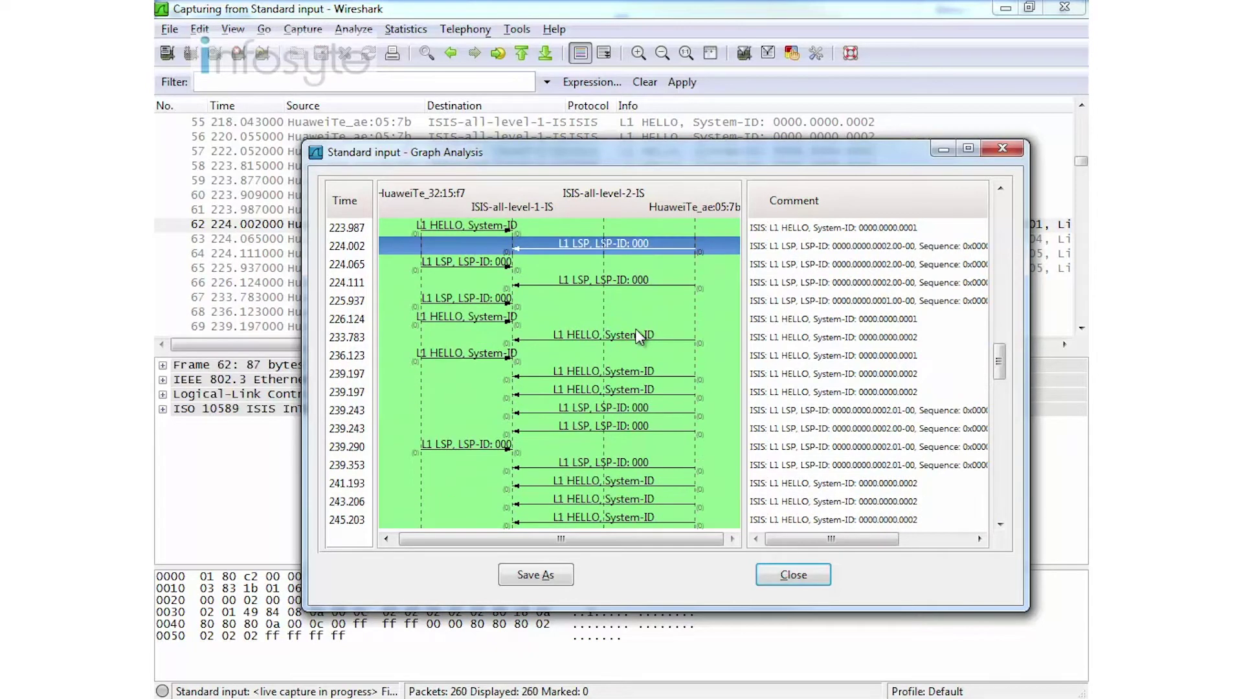
left_click(480, 262)
left_click(554, 281)
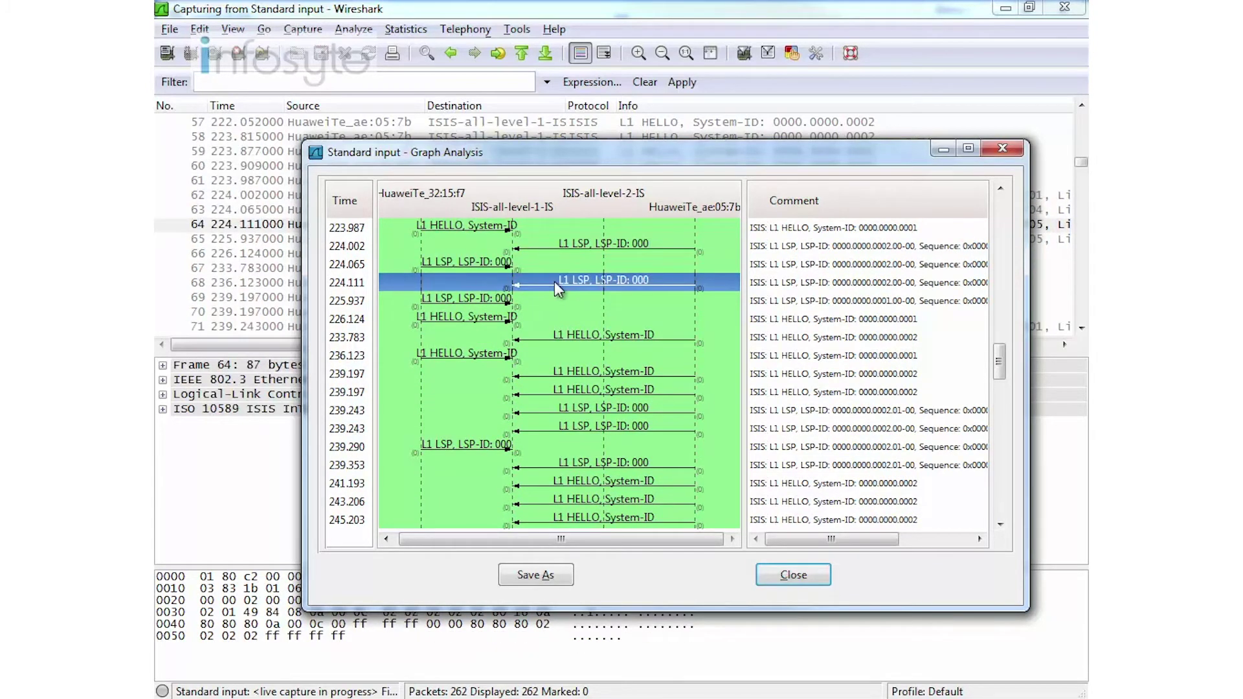
left_click(490, 316)
left_click(555, 334)
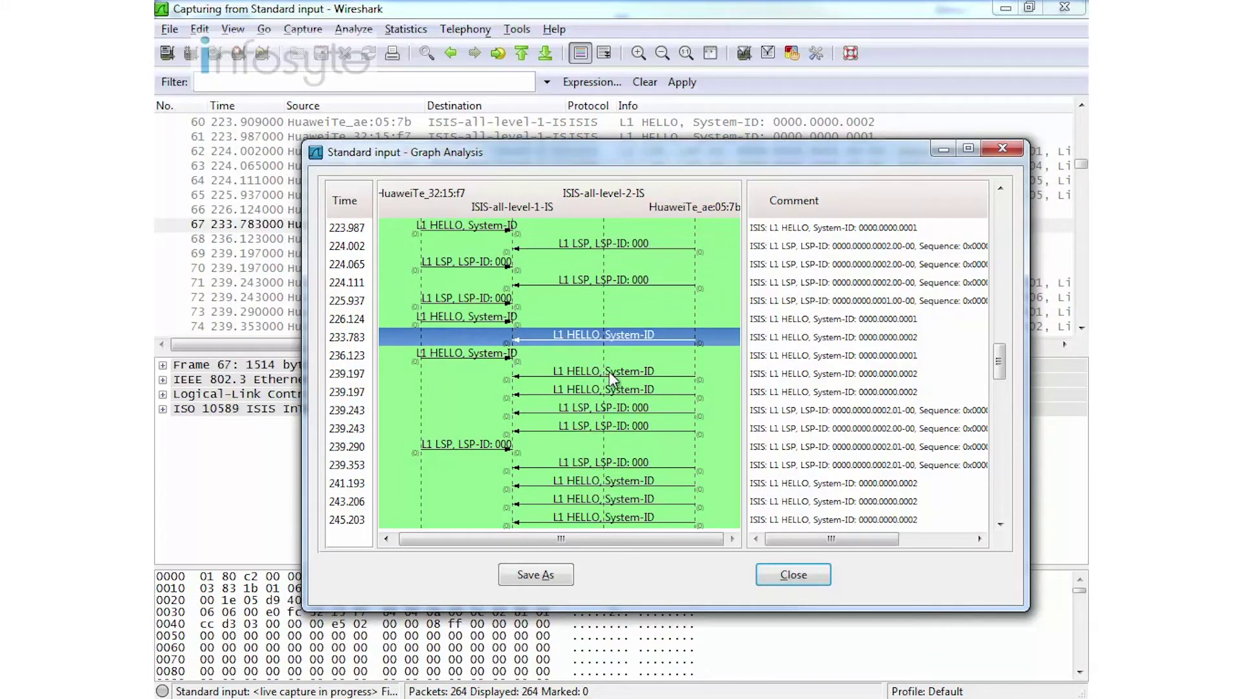
scroll(608, 371, "down", 2)
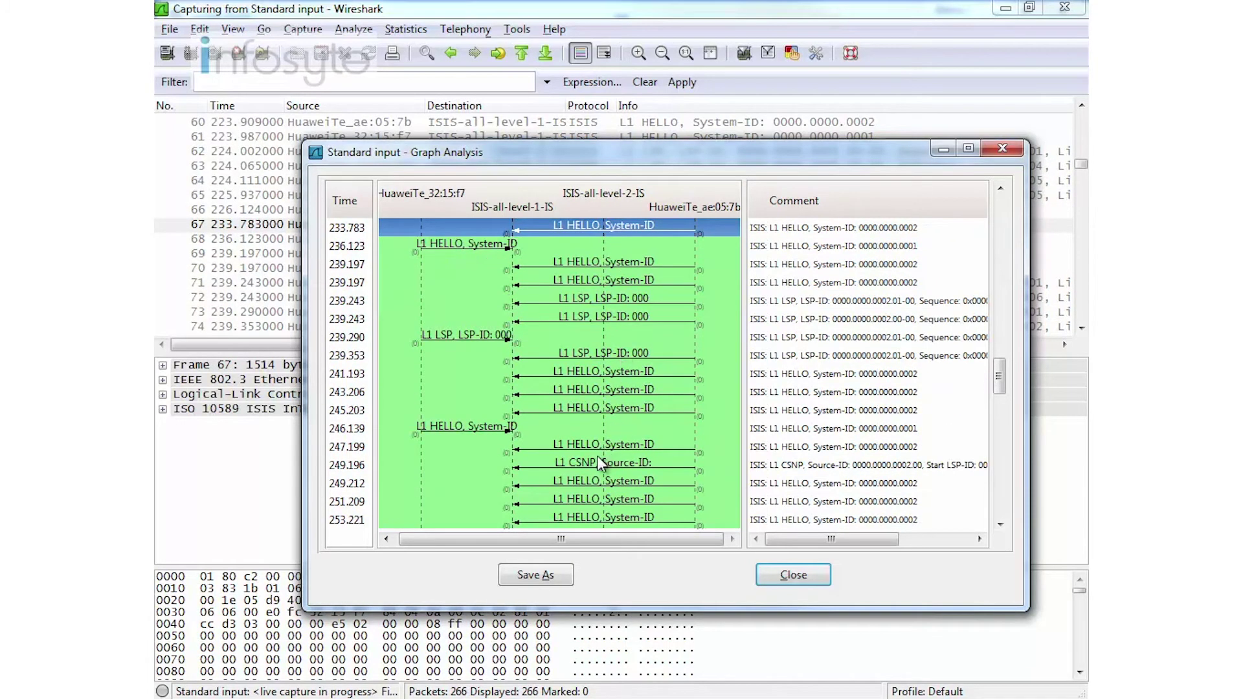
Compare the timing of the L1 CSNP packets at 249.196, 259.196 and 269.211, following the flow graph to its end.
left_click(597, 460)
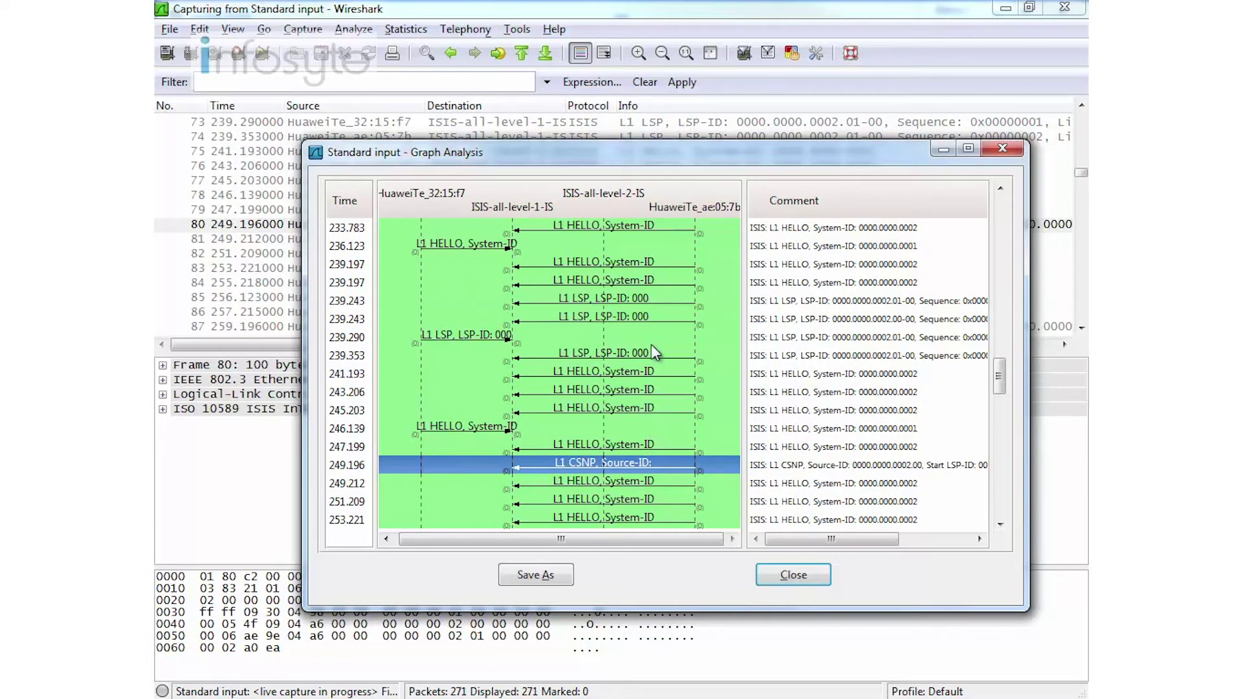
scroll(659, 356, "down", 2)
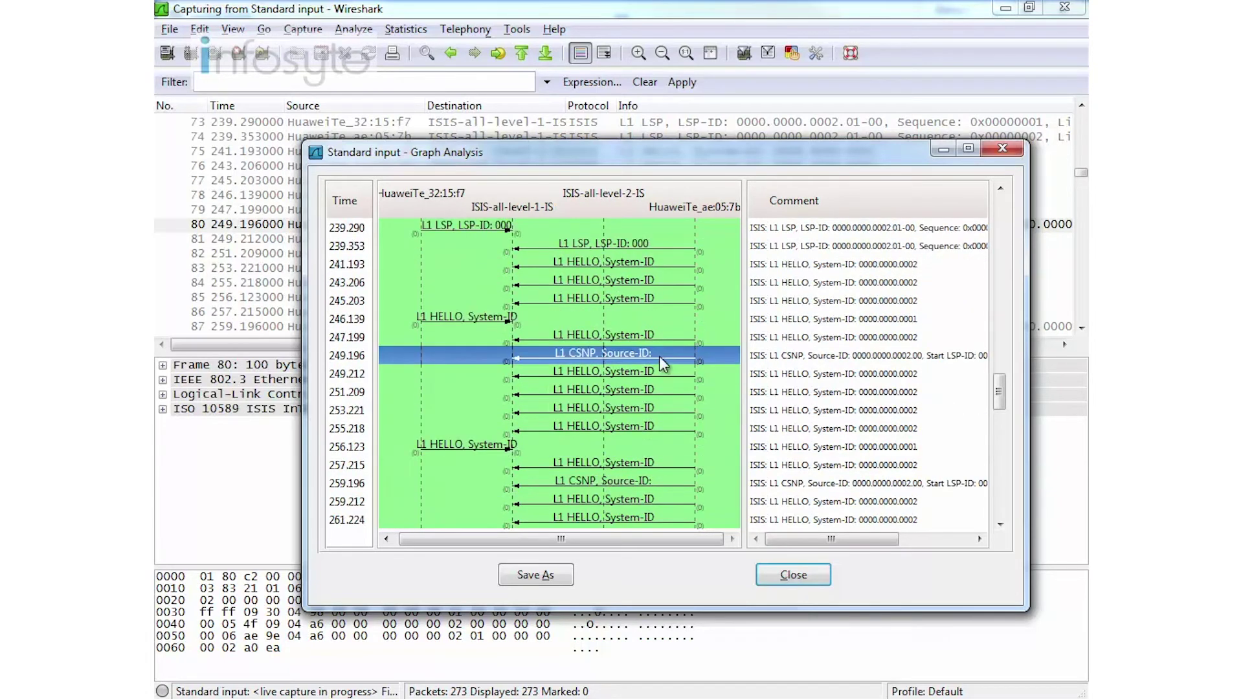
left_click(604, 480)
scroll(617, 430, "down", 3)
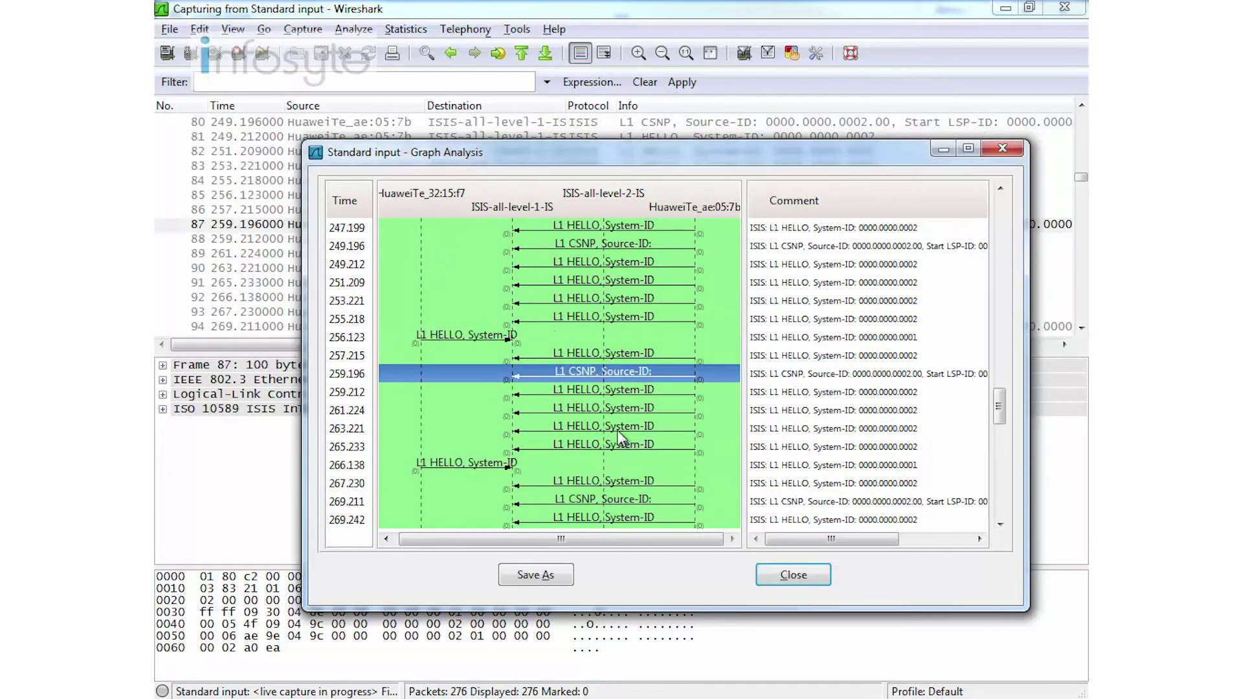
left_click(597, 447)
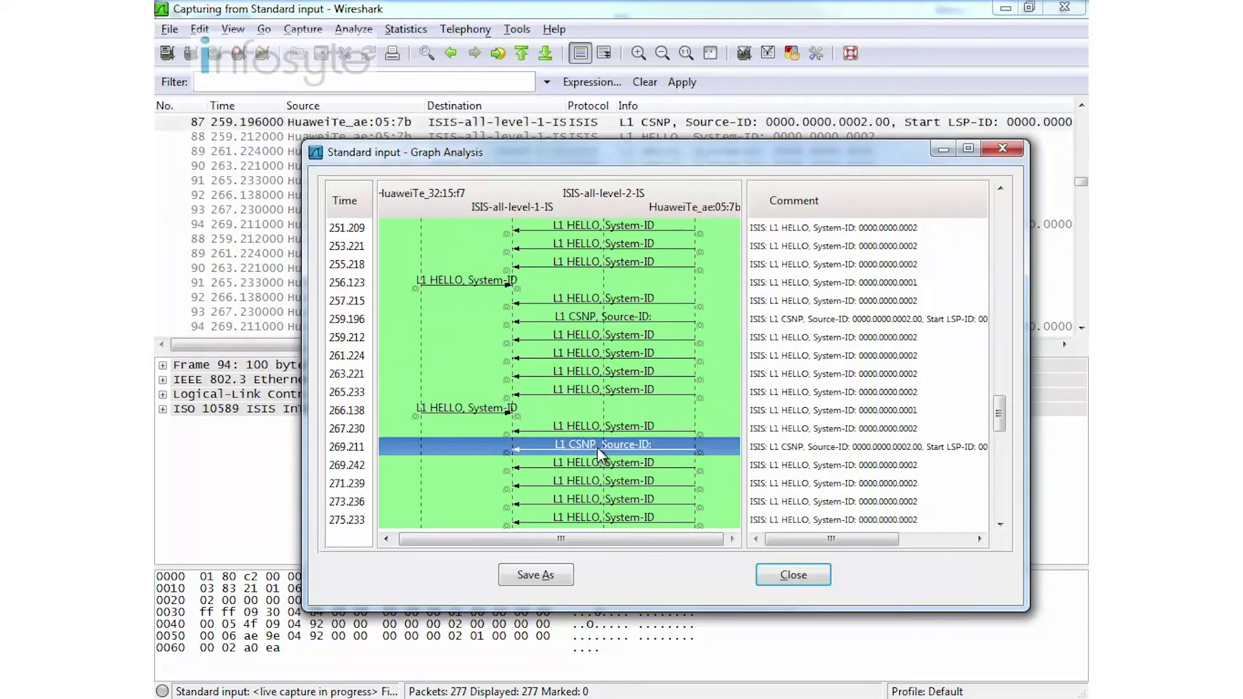
left_click(597, 447)
left_click(624, 317)
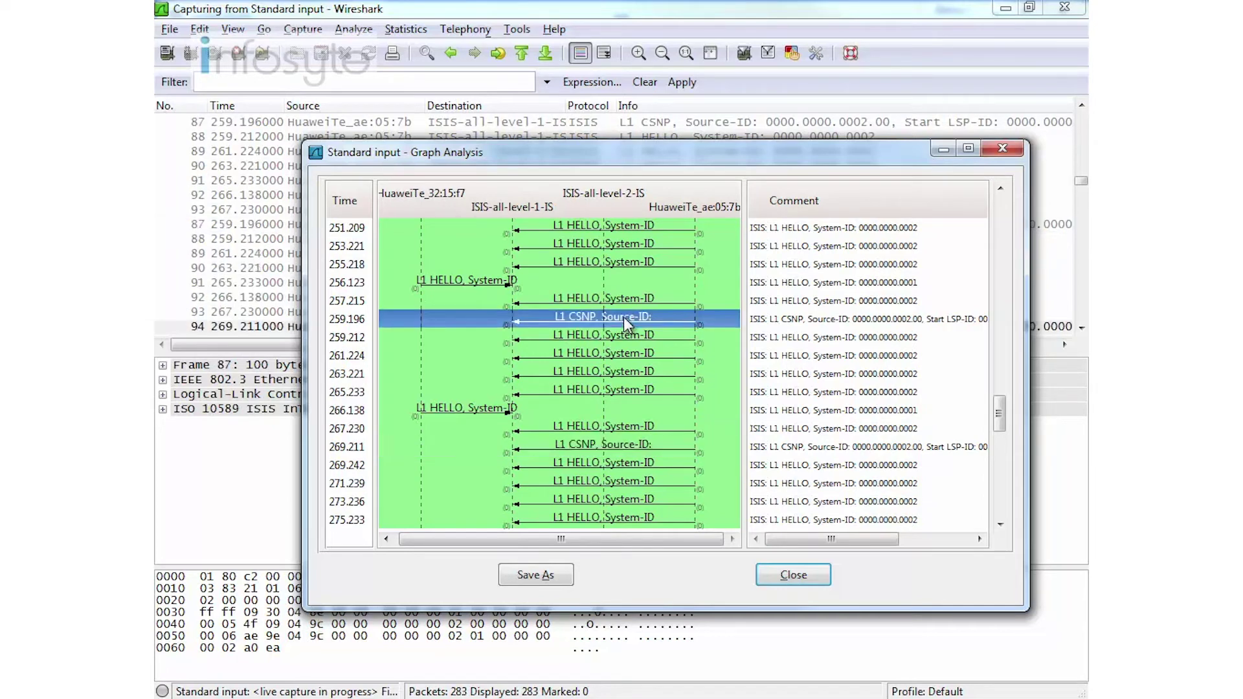
left_click(611, 448)
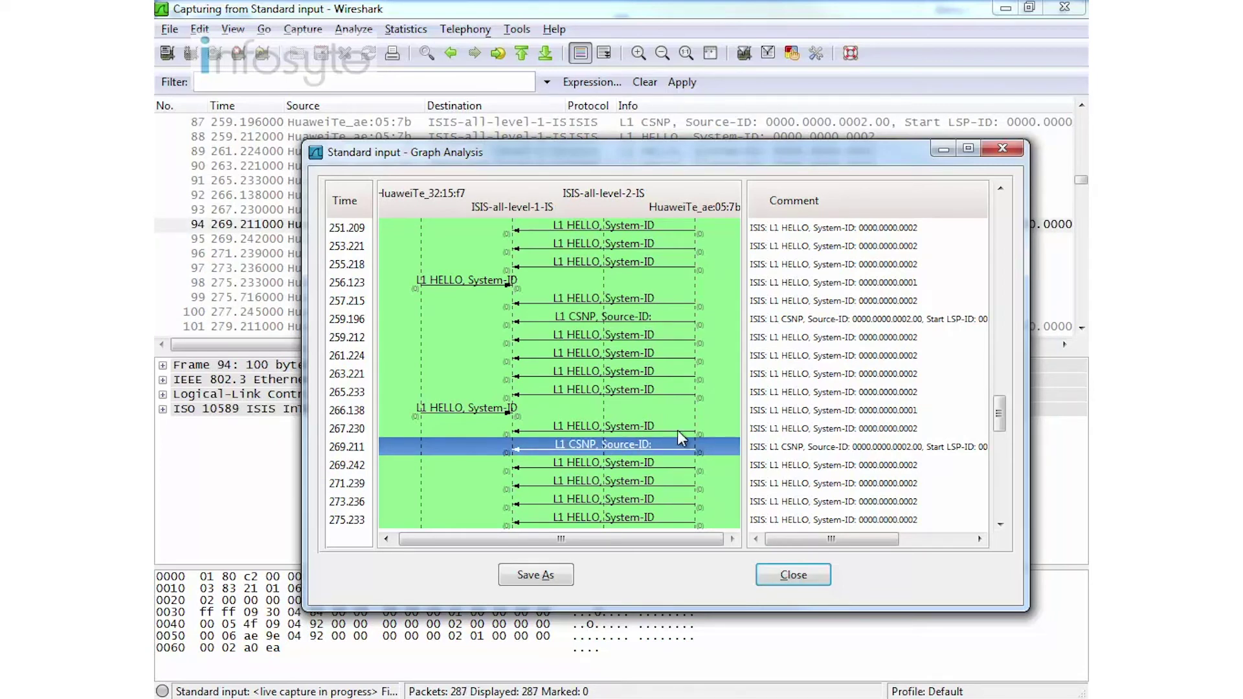
scroll(677, 430, "down", 2)
scroll(653, 387, "down", 6)
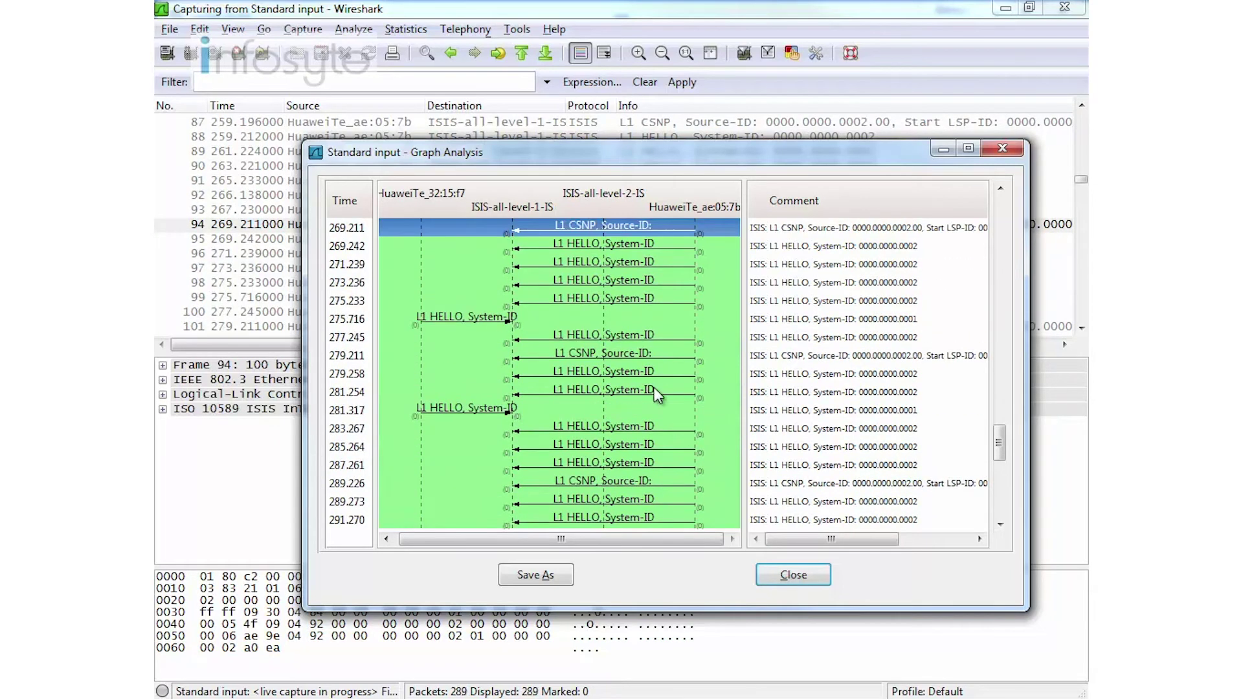
scroll(643, 366, "down", 3)
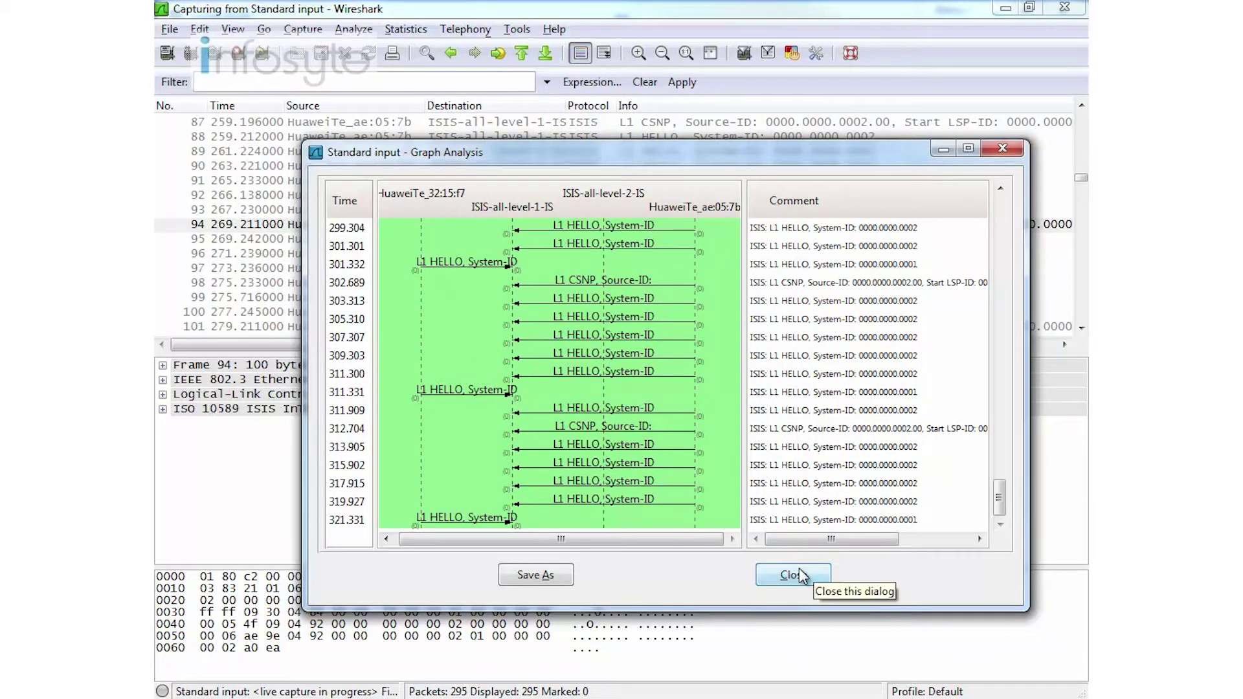
Minimize the flow graph, switch to R1's console in eNSP and finish the paged output to reach the prompt.
left_click(943, 149)
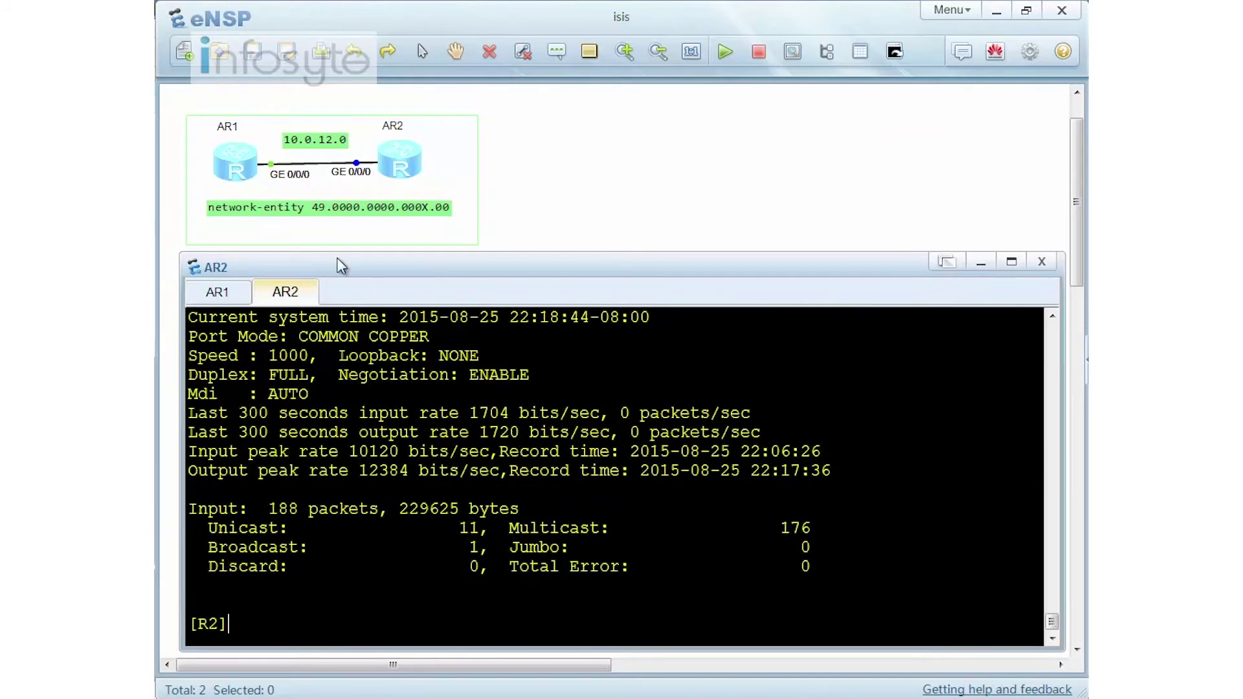
left_click(233, 296)
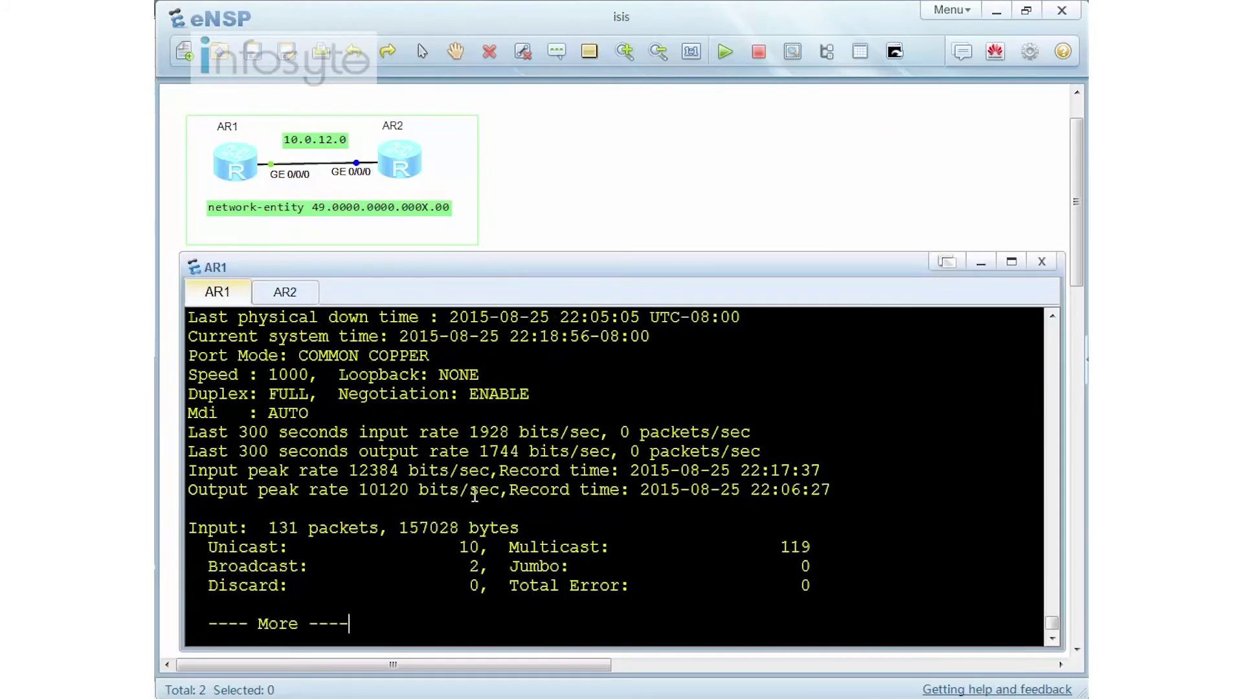
key("Return")
key("Return")
key("Return")
key("Return")
key("Return")
key("Return")
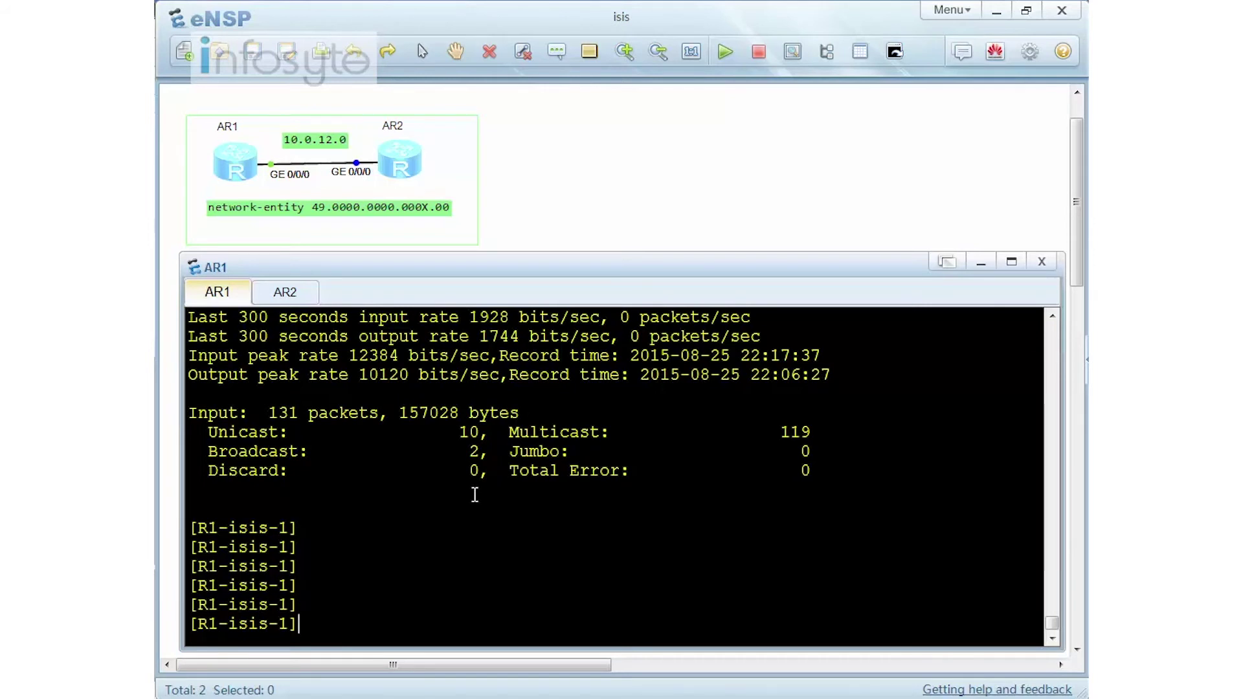
Leave the IS-IS view on R1 and enter the configuration of interface g0/0/0.
type("q")
key("Return")
key("Return")
key("Return")
key("Return")
type("int ")
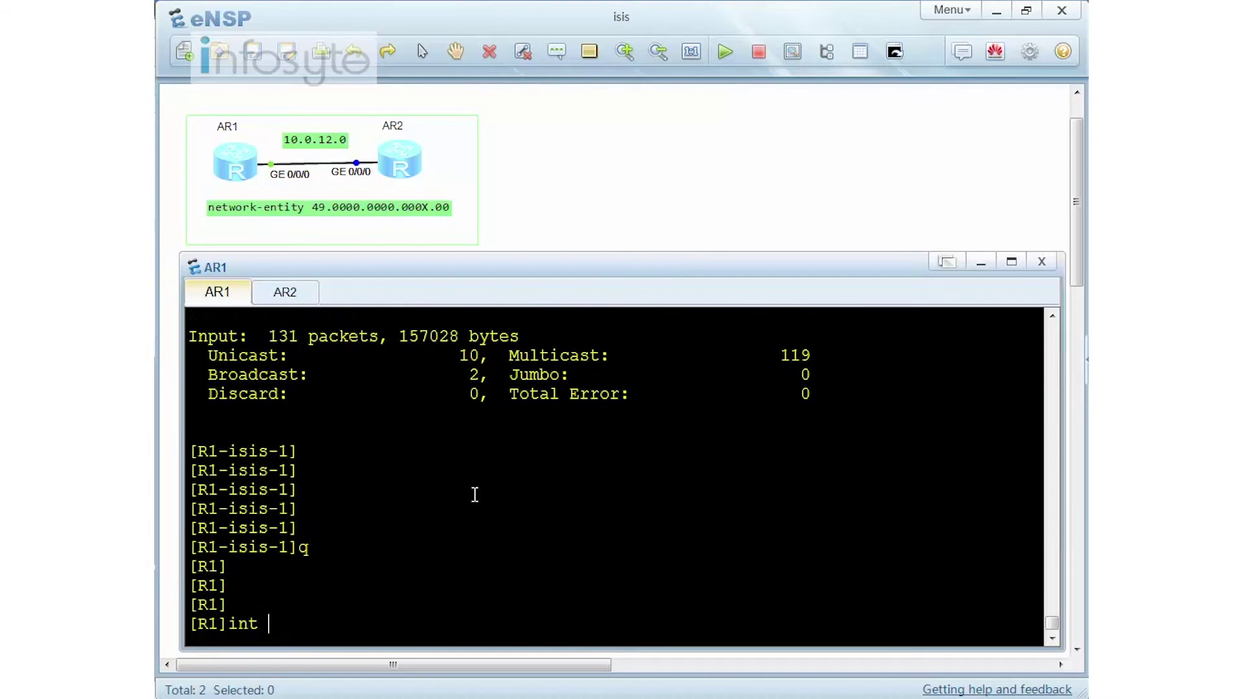
type("g0/0/0")
key("Return")
Look up the interface's IS-IS options and the priority range, and set R1's isis dis-priority to 120.
type("isis")
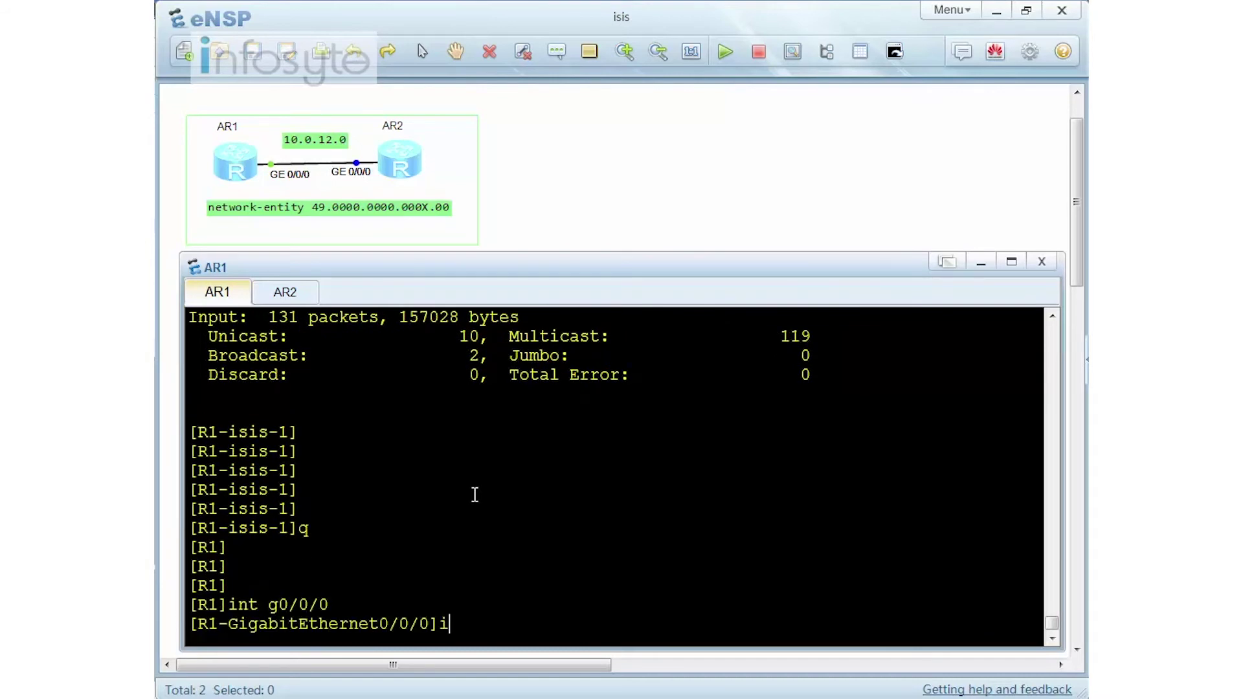
key("question")
type("di")
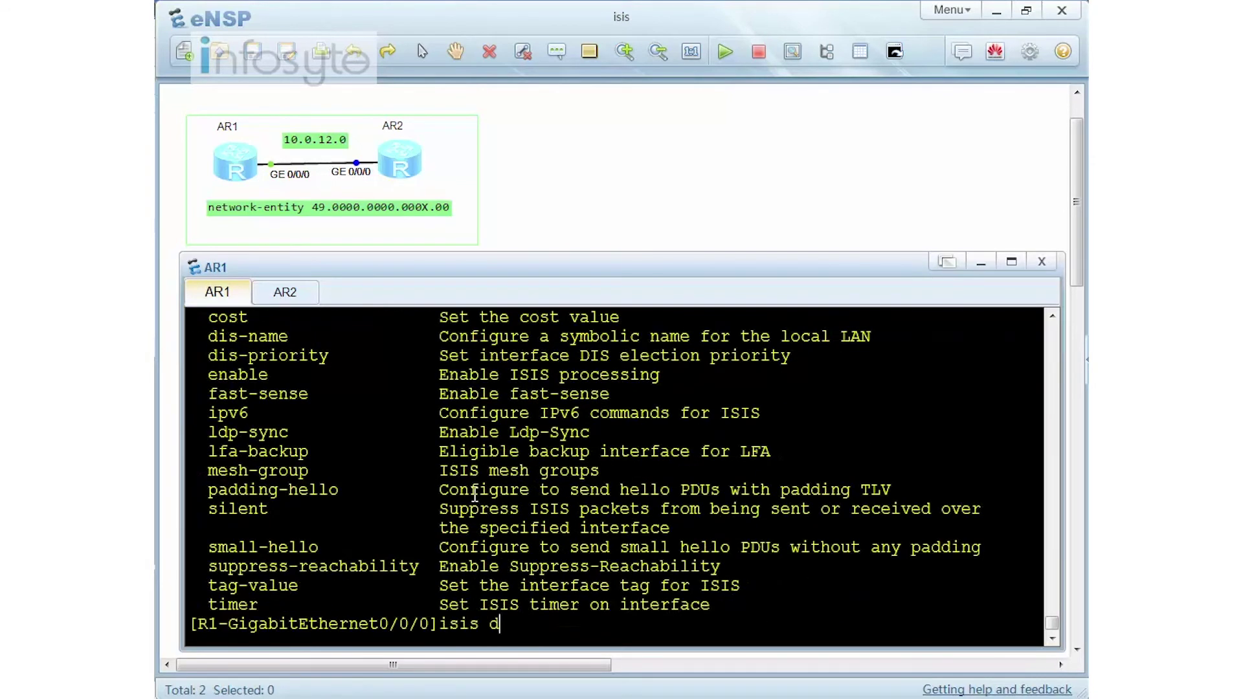
key("Tab")
key("question")
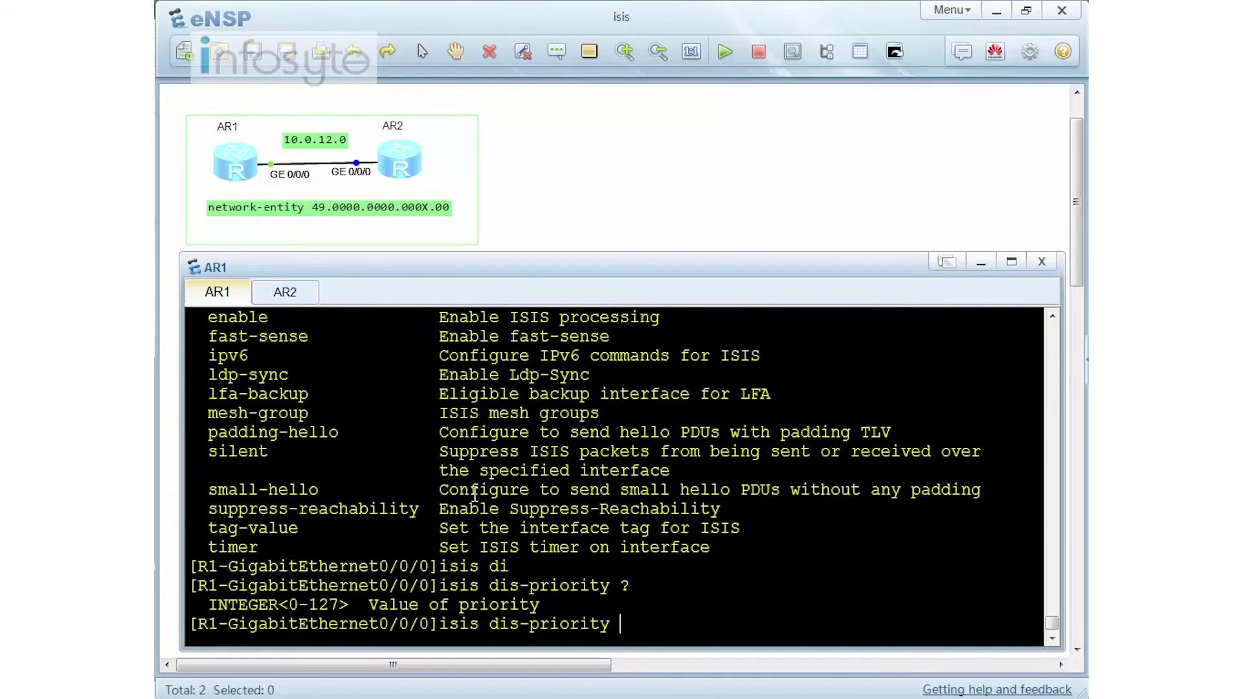
type("120")
key("Return")
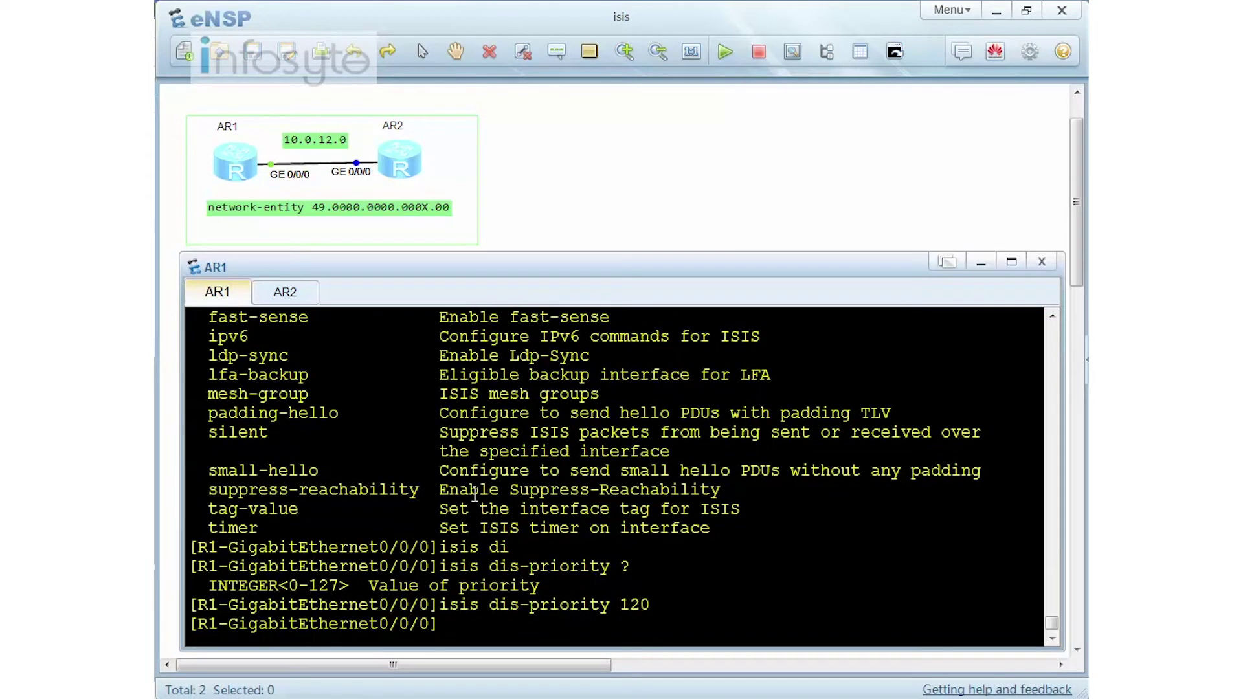
Display the IS-IS interface information on R1 and highlight the level-1 DIS status of GE0/0/0.
type("dis isis int")
key("Return")
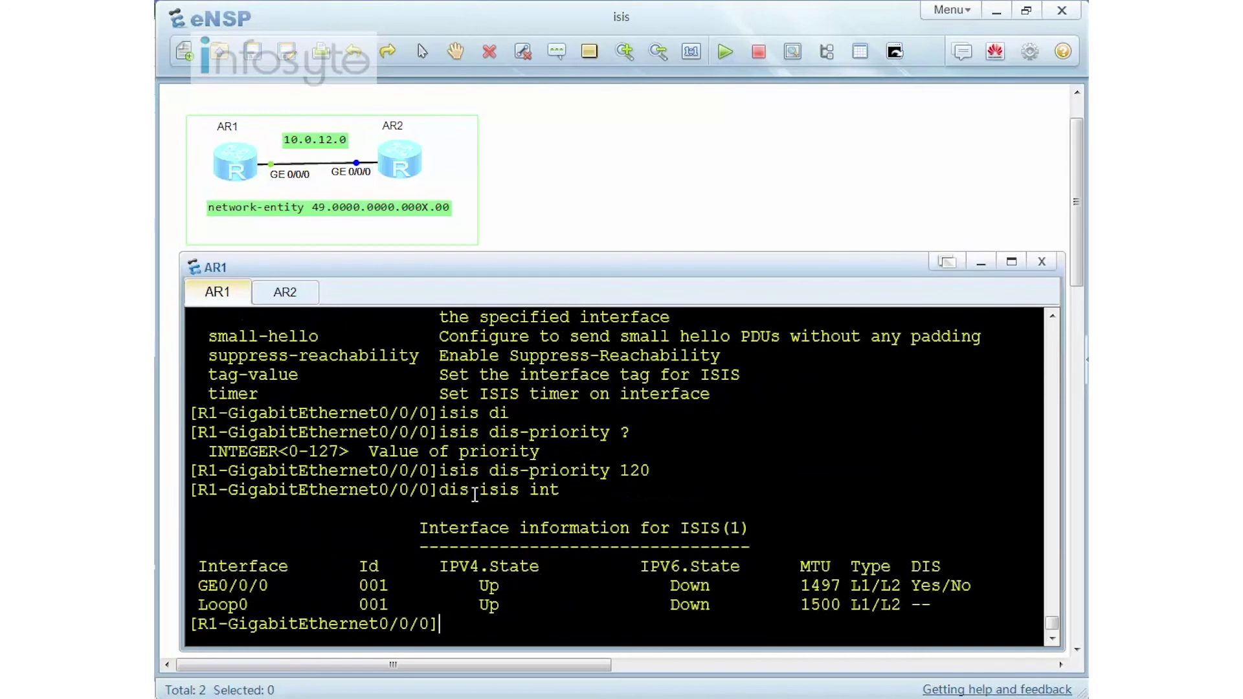
left_click_drag(911, 584, 955, 582)
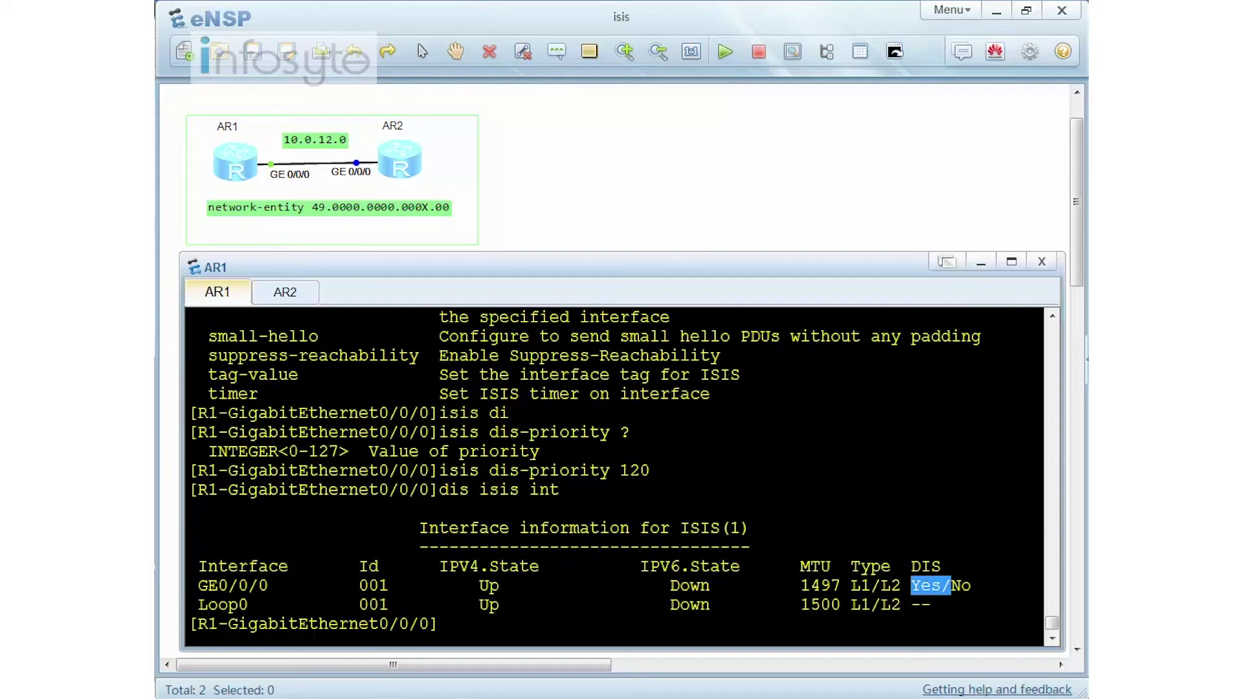
Switch to Wireshark's flow graph and examine R2's L1 CSNP packets at 566.081 and 576.081 near the end of the capture.
key("Escape")
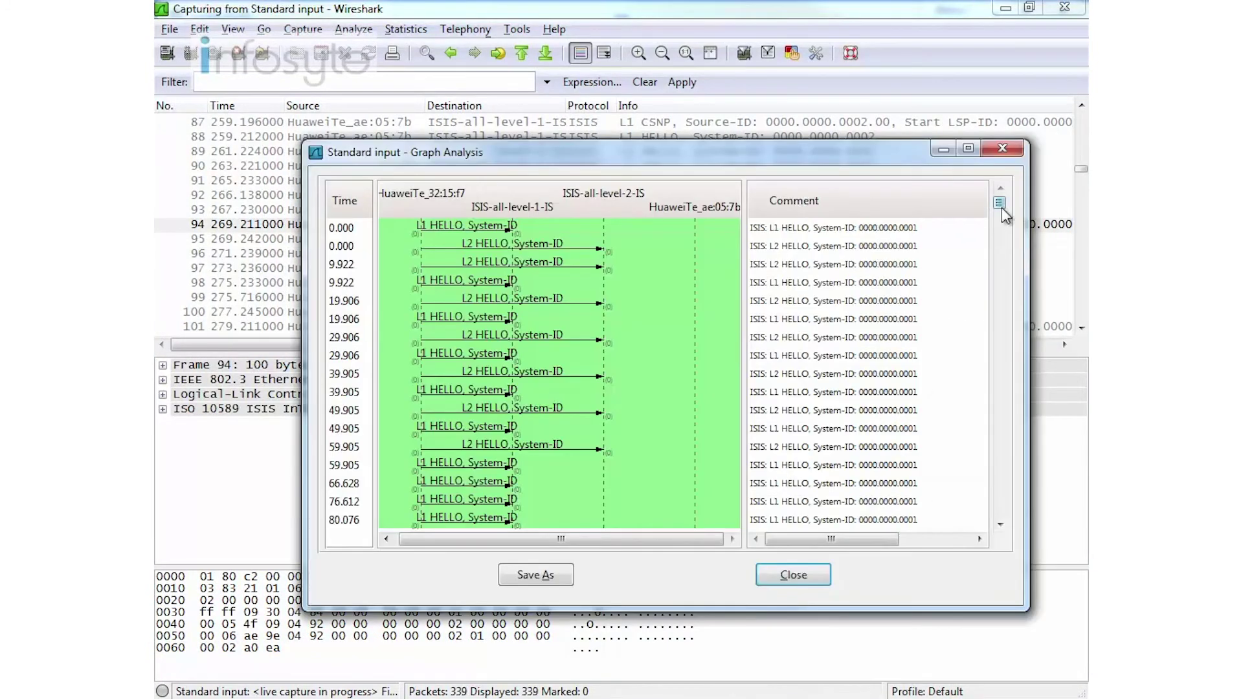
left_click_drag(1002, 215, 1002, 521)
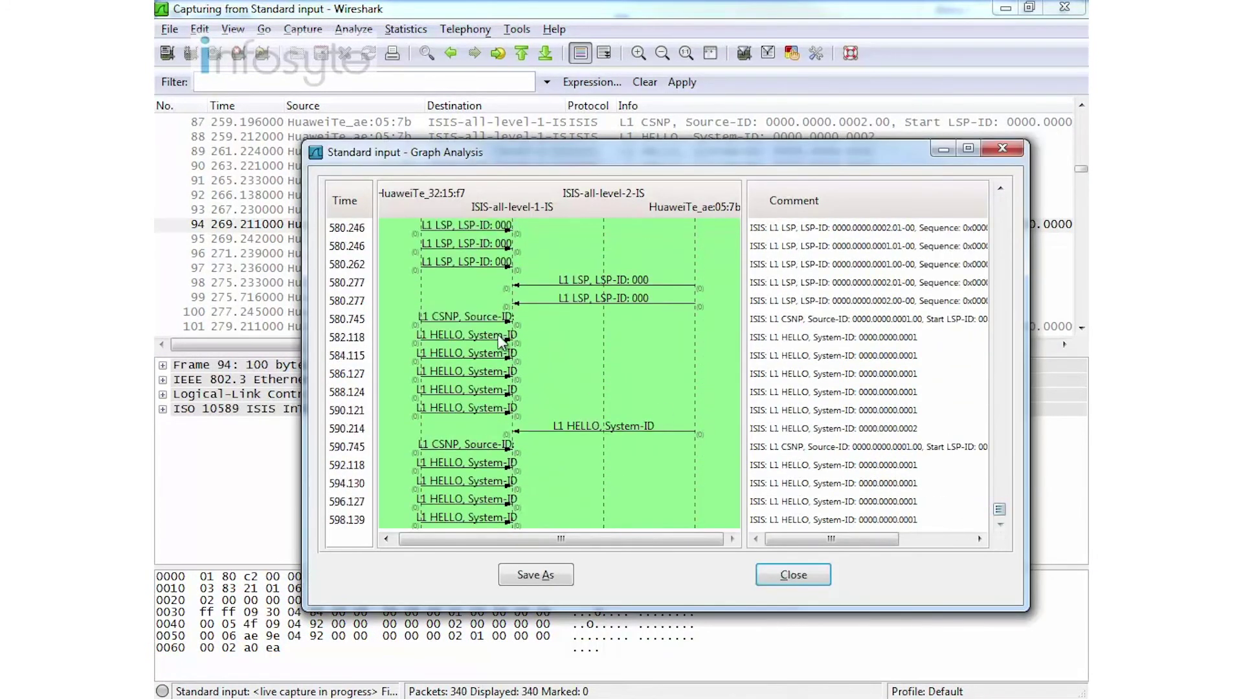
scroll(620, 343, "up", 5)
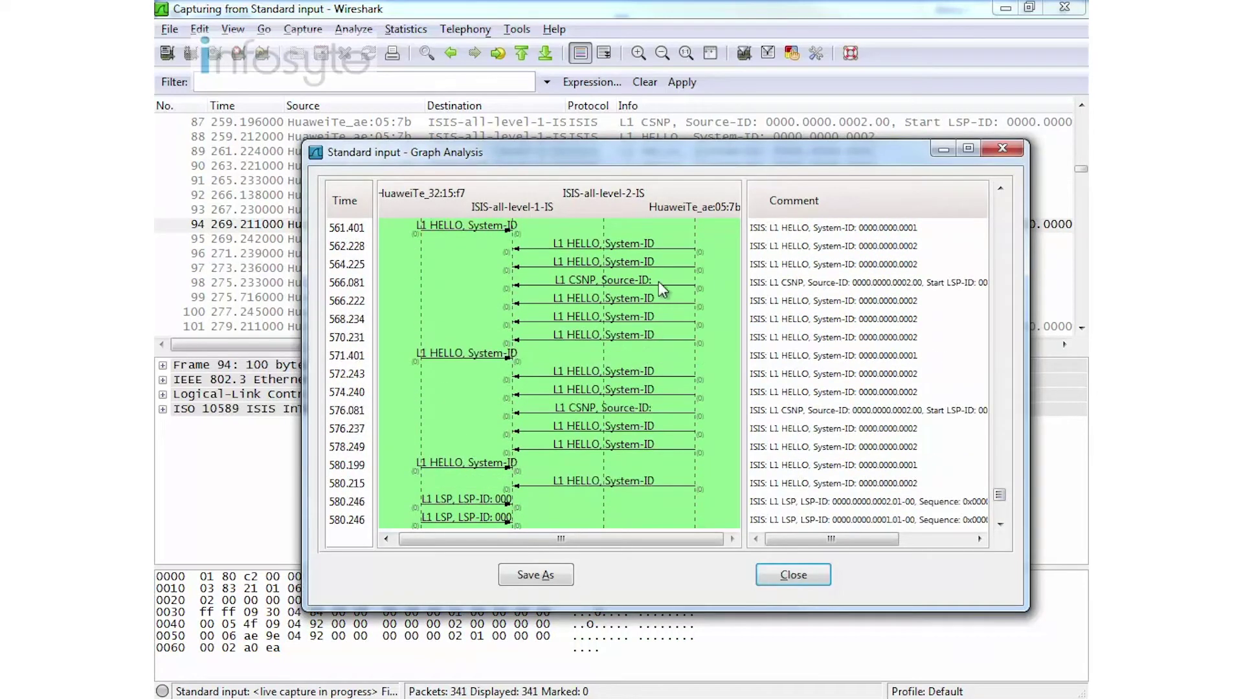
left_click(658, 281)
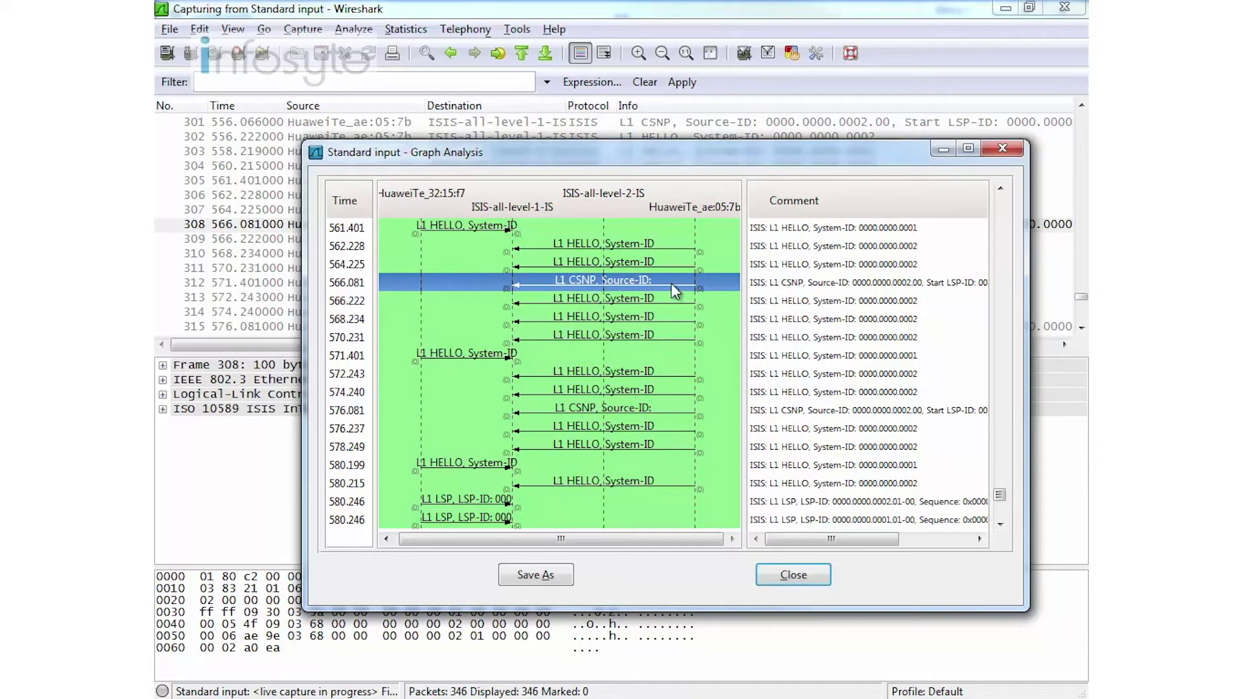
left_click(620, 411)
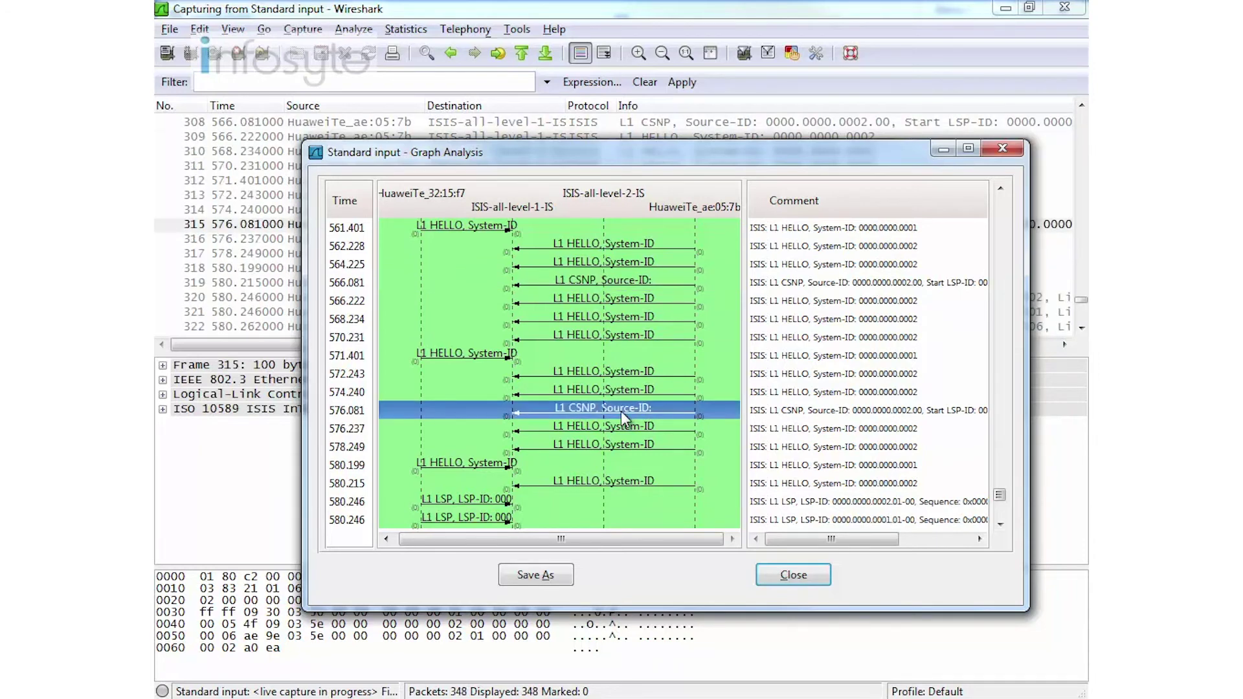
Examine the L1 LSP exchange around 580.2 and R1's L1 CSNP at 580.745 in the flow graph.
scroll(628, 338, "down", 3)
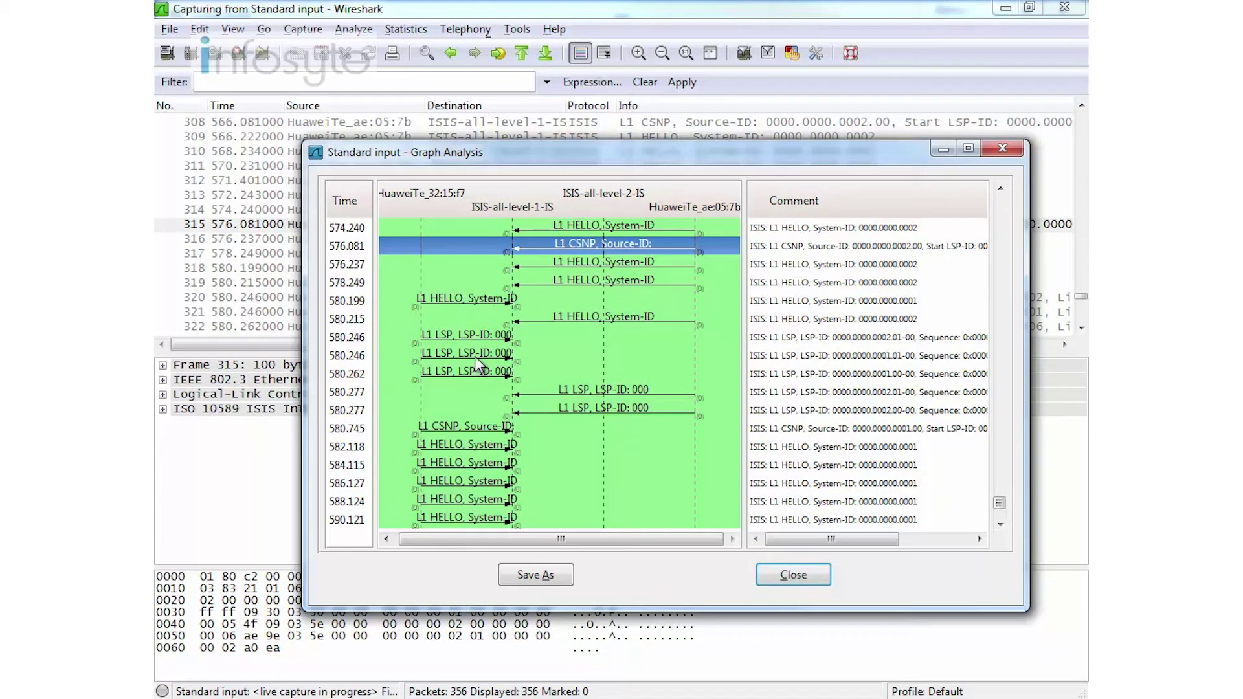
scroll(475, 356, "down", 2)
left_click(465, 320)
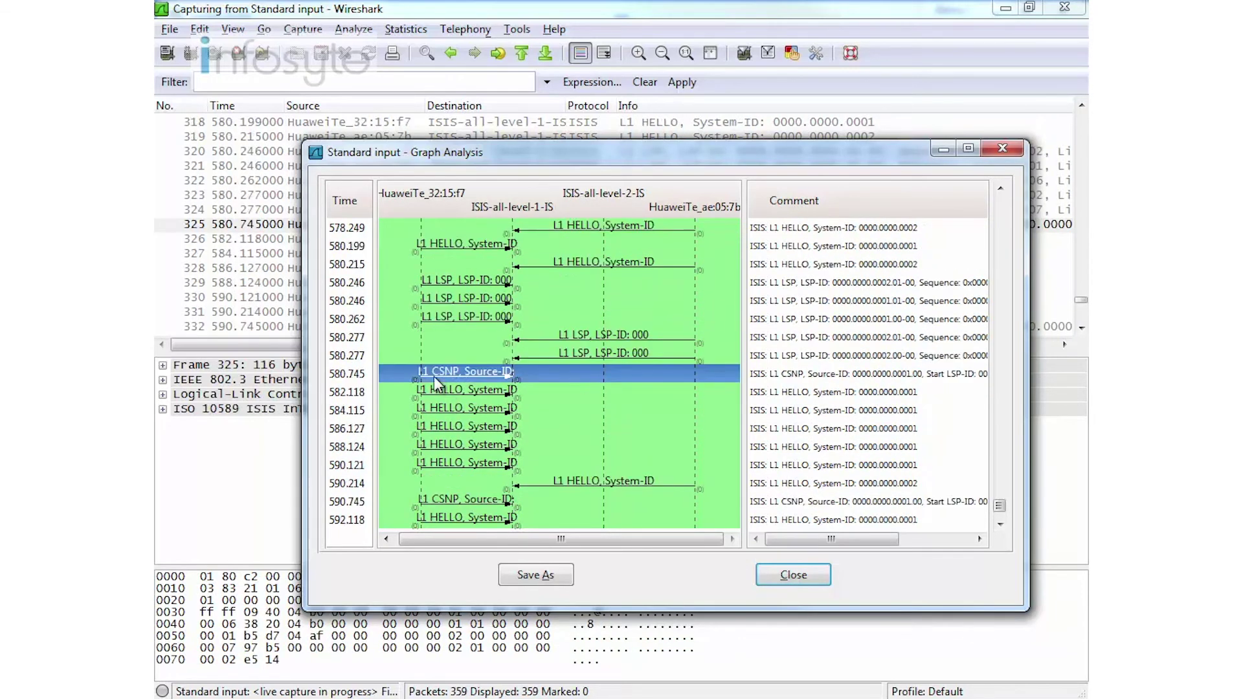
scroll(595, 392, "up", 1)
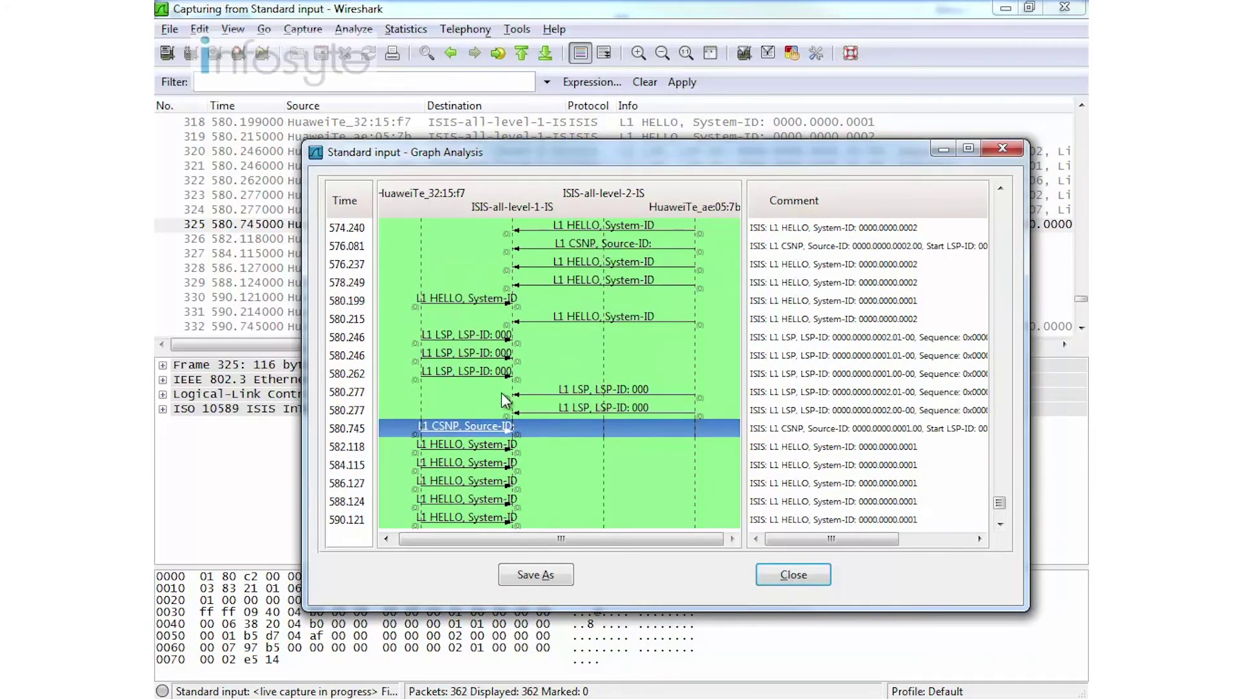
scroll(497, 392, "down", 2)
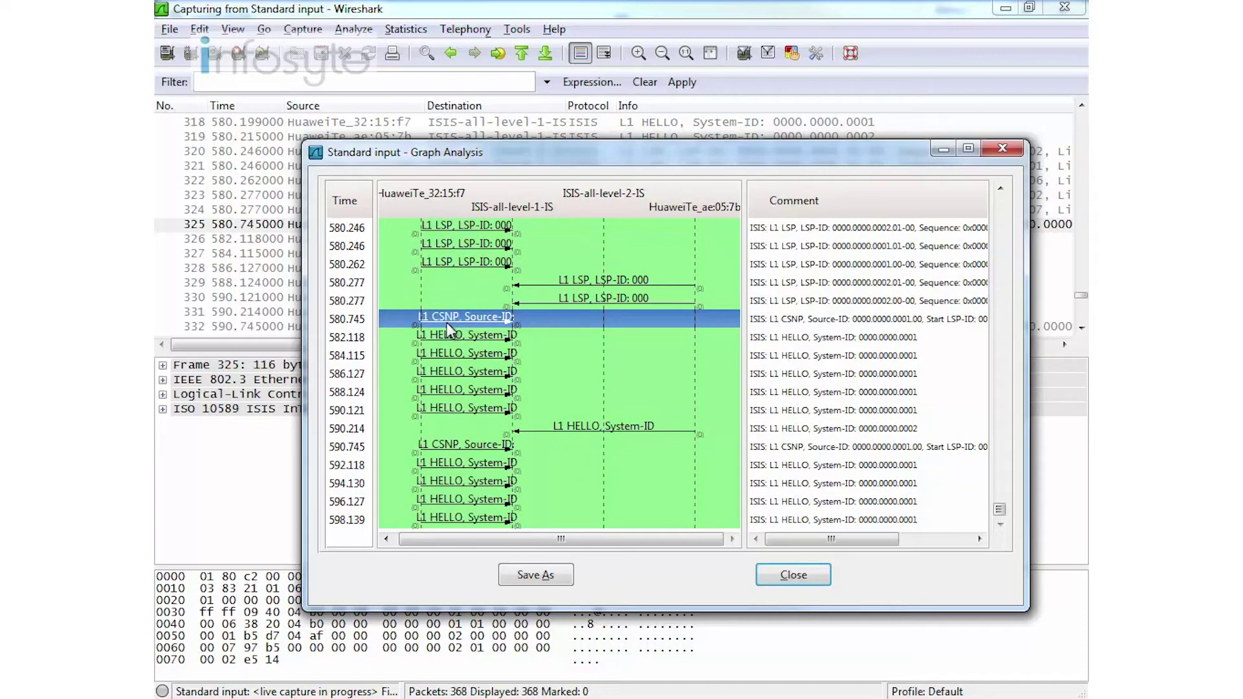
Inspect R1's L1 HELLO packets up to 588.124 and compare its CSNPs at 580.745 and 590.745.
left_click(463, 355)
left_click(471, 369)
left_click(476, 391)
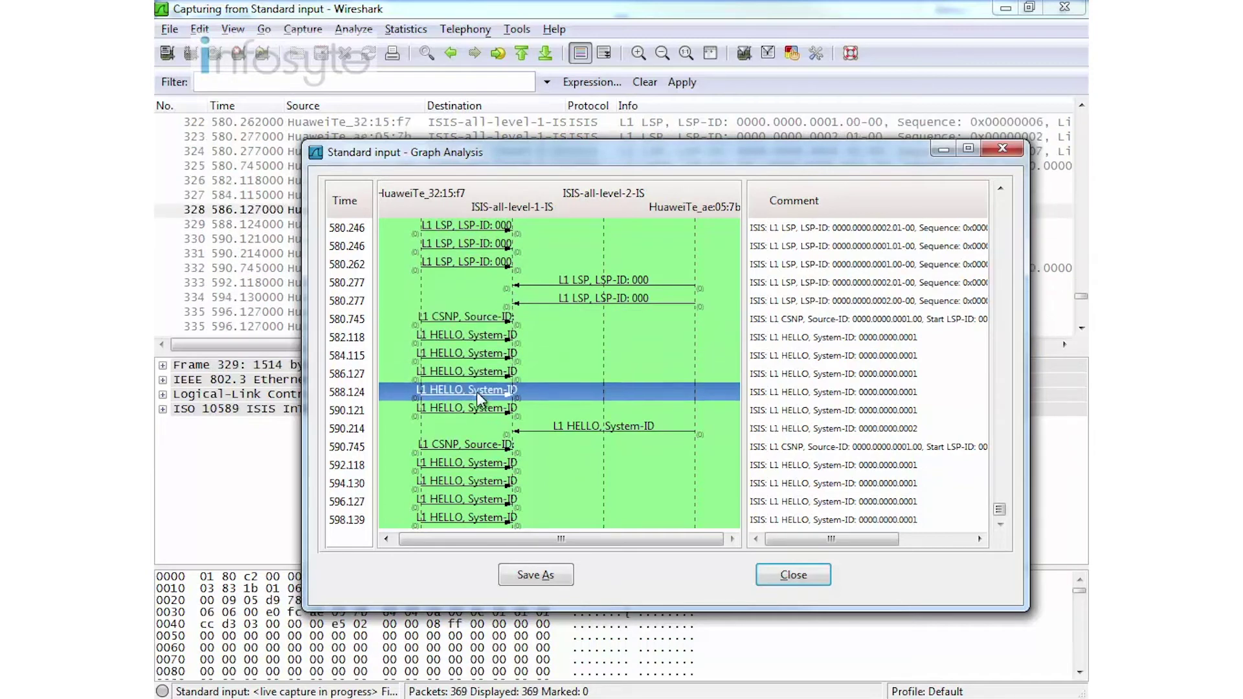
left_click(459, 446)
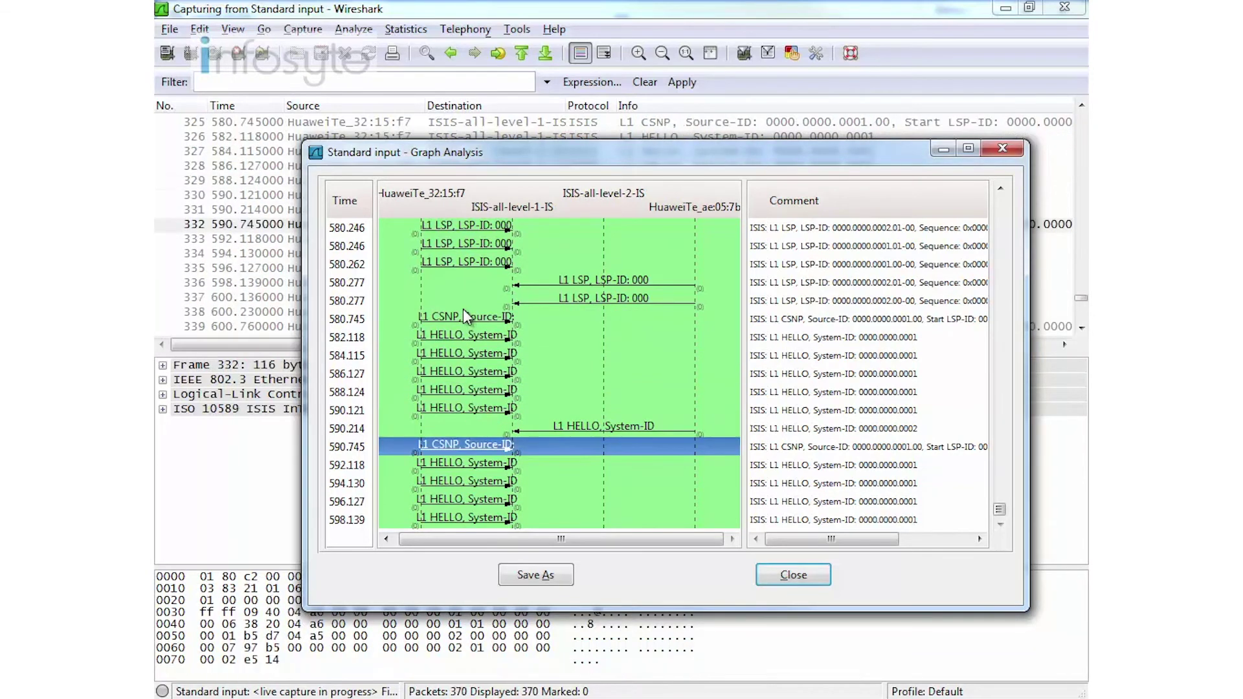
left_click(461, 317)
left_click(465, 446)
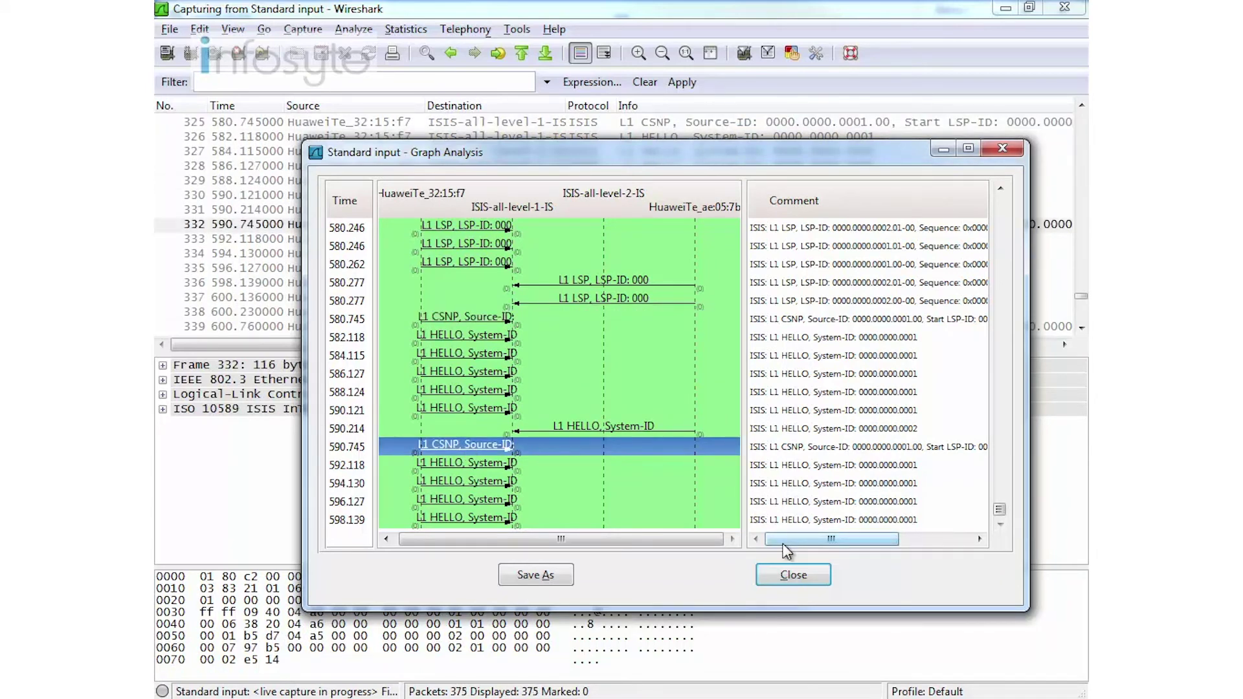
Close the flow graph analysis and switch back to R1's console in eNSP.
left_click(813, 585)
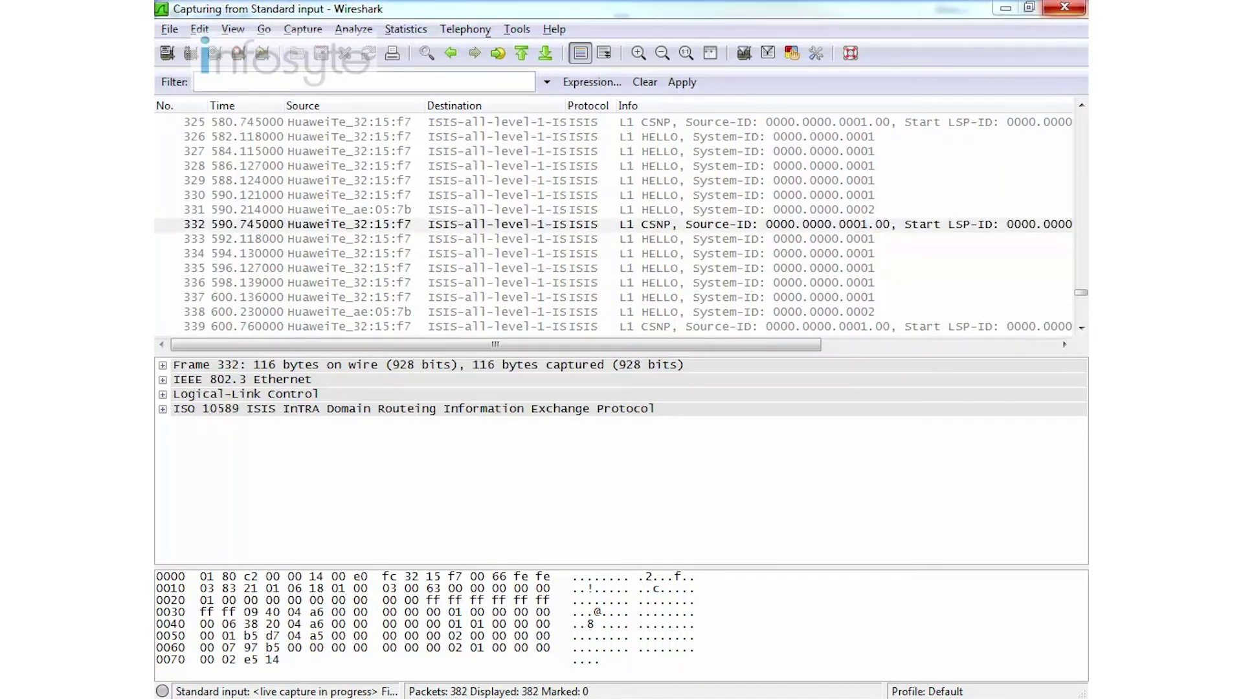
key("alt+Tab")
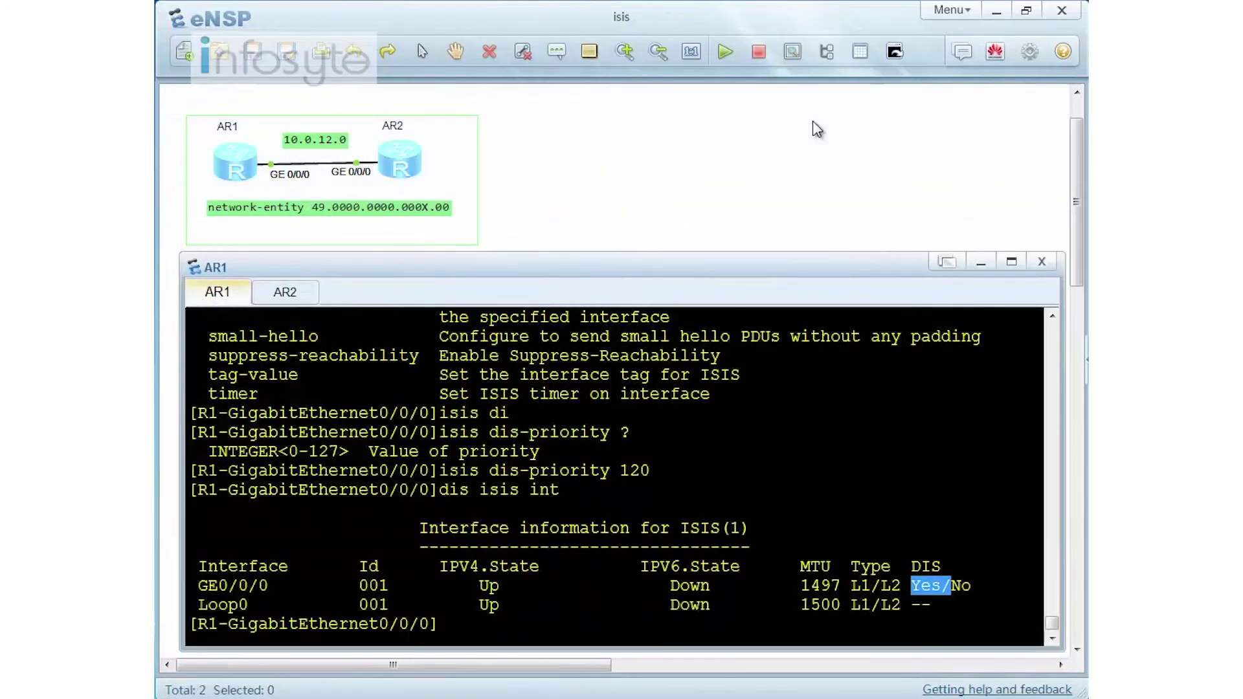
left_click(633, 402)
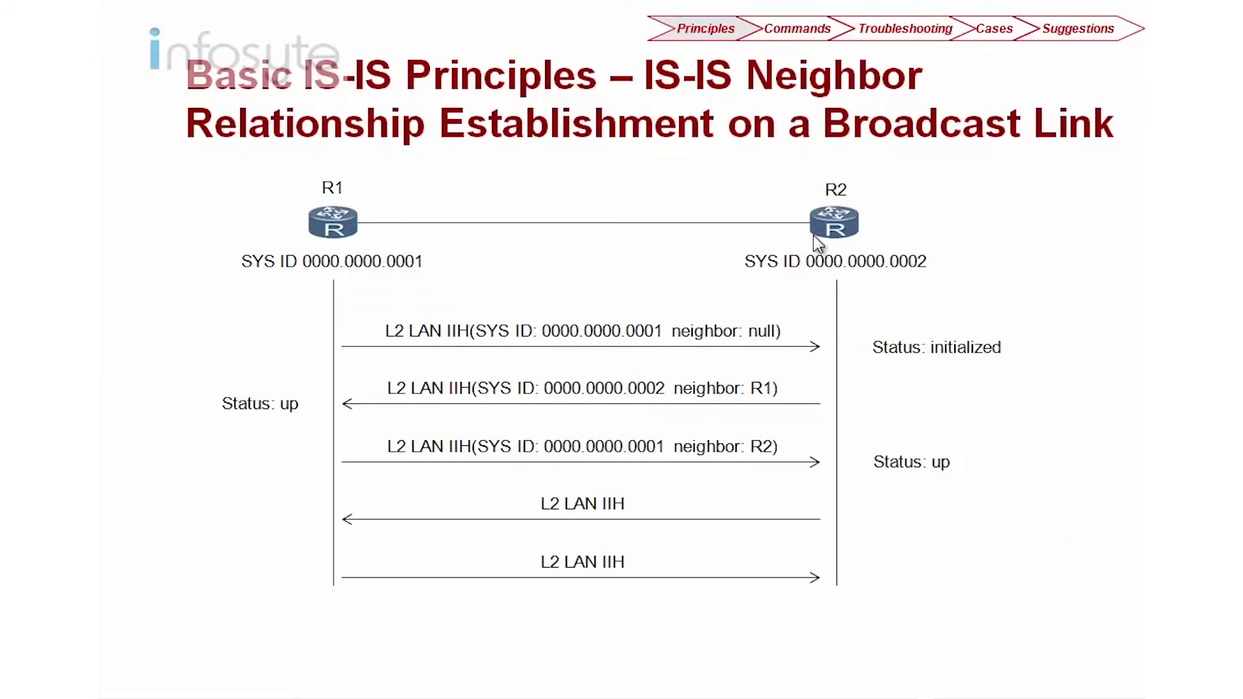
left_click_drag(841, 146, 993, 145)
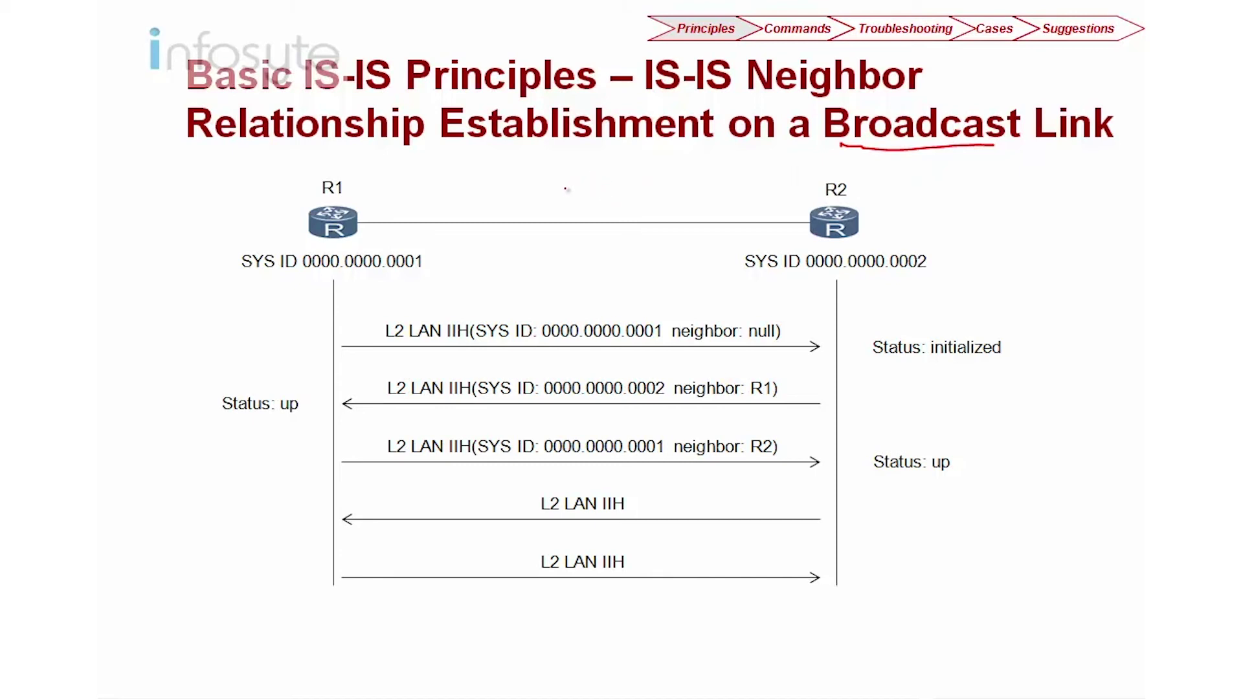
mouse_move(557, 184)
left_mouse_down()
mouse_move(555, 204)
mouse_move(568, 205)
left_mouse_up()
mouse_move(578, 189)
left_mouse_down()
mouse_move(581, 205)
mouse_move(599, 206)
left_mouse_up()
left_click_drag(364, 327, 385, 319)
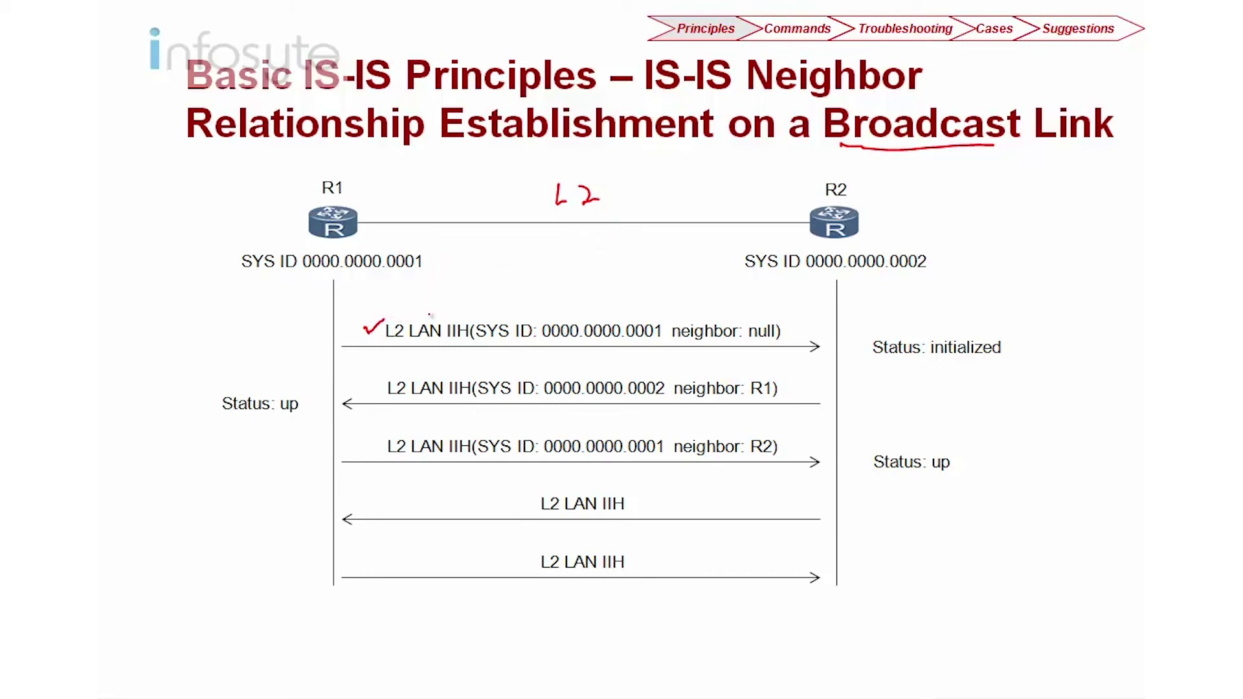